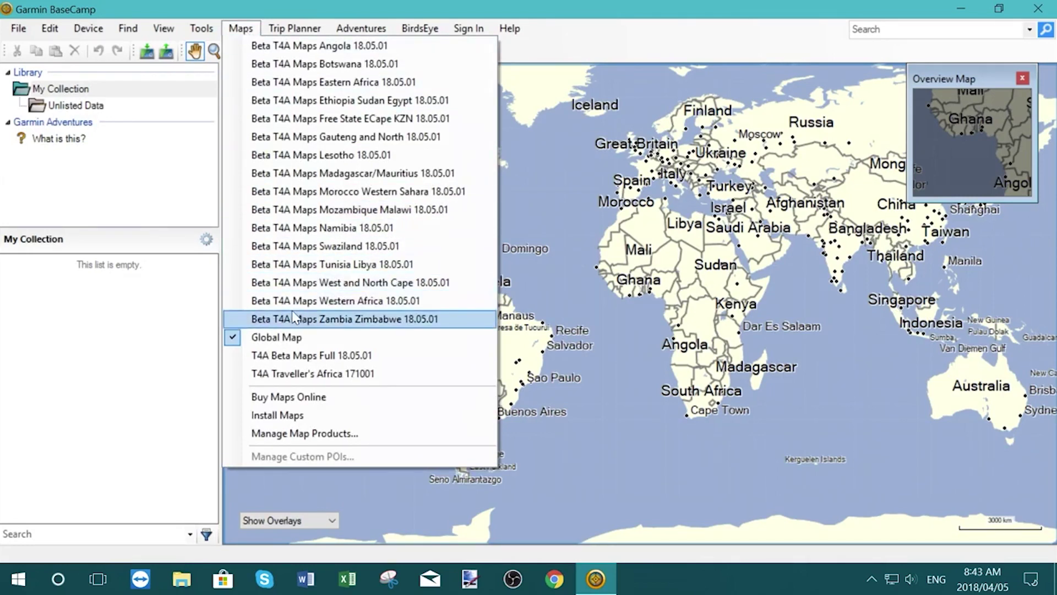
- Switch the displayed map product to T4A Traveller's Africa 171001 and view southern Africa
{"action": "left_click", "coordinate": [297, 375]}
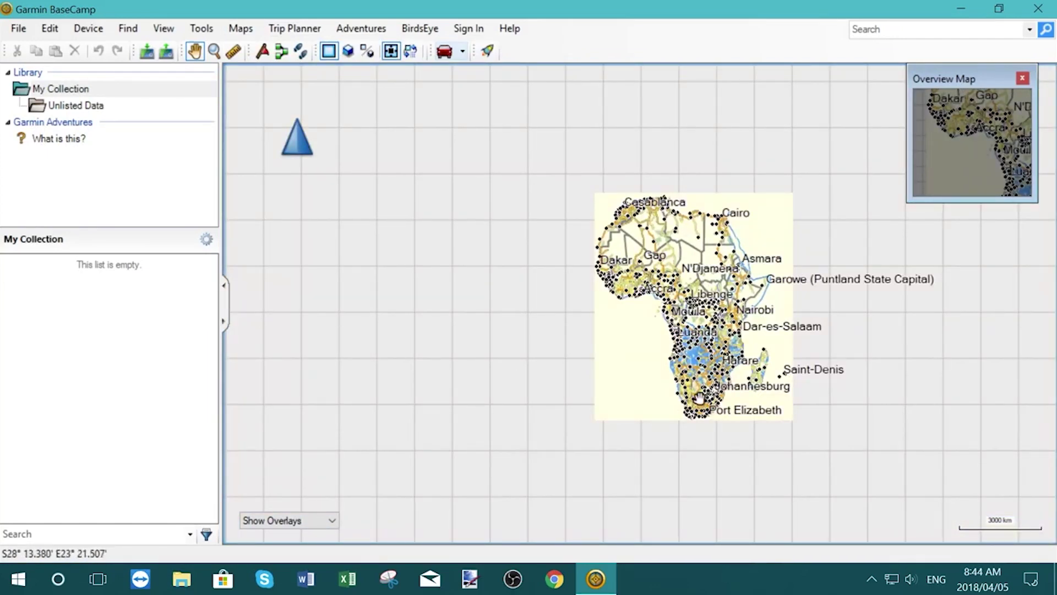
{"action": "scroll", "coordinate": [700, 399], "scroll_direction": "up", "scroll_amount": 3}
{"action": "scroll", "coordinate": [699, 392], "scroll_direction": "up", "scroll_amount": 1}
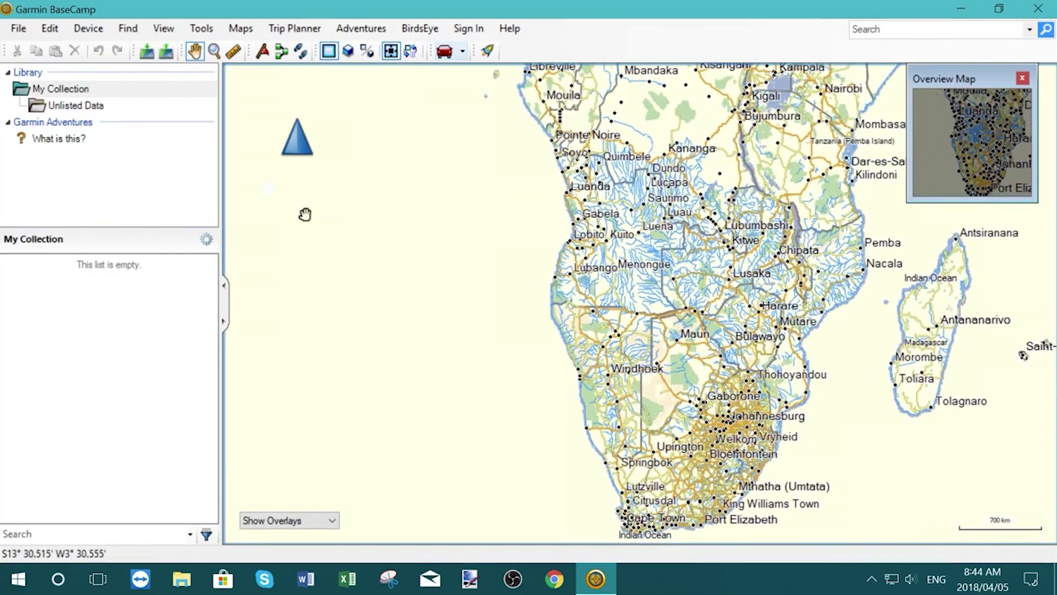
- Set the delay for additional information in map tooltips to 1 second in the display options
{"action": "left_click", "coordinate": [56, 29]}
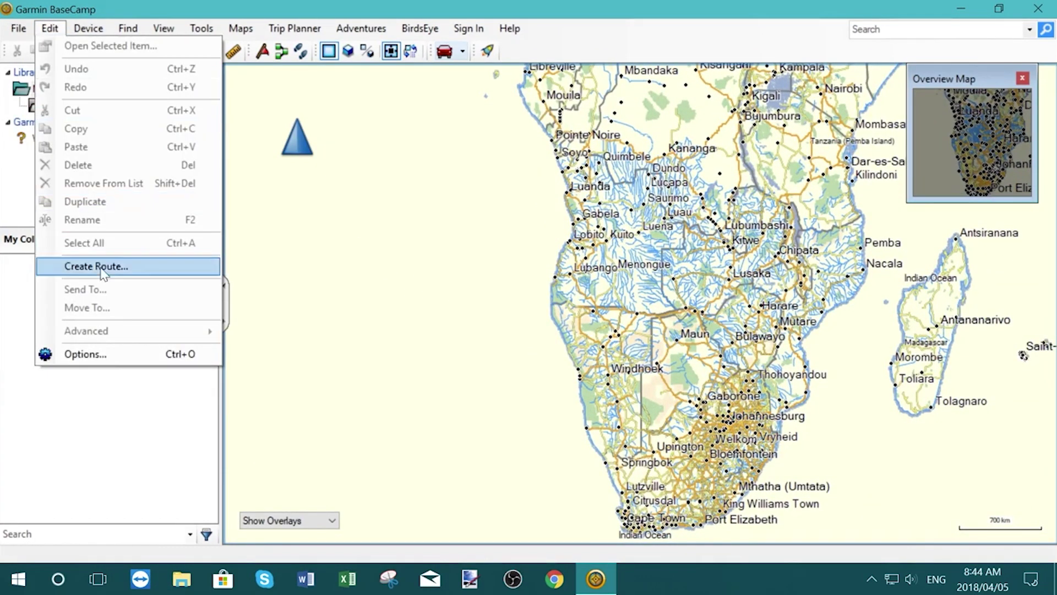
{"action": "left_click", "coordinate": [102, 352]}
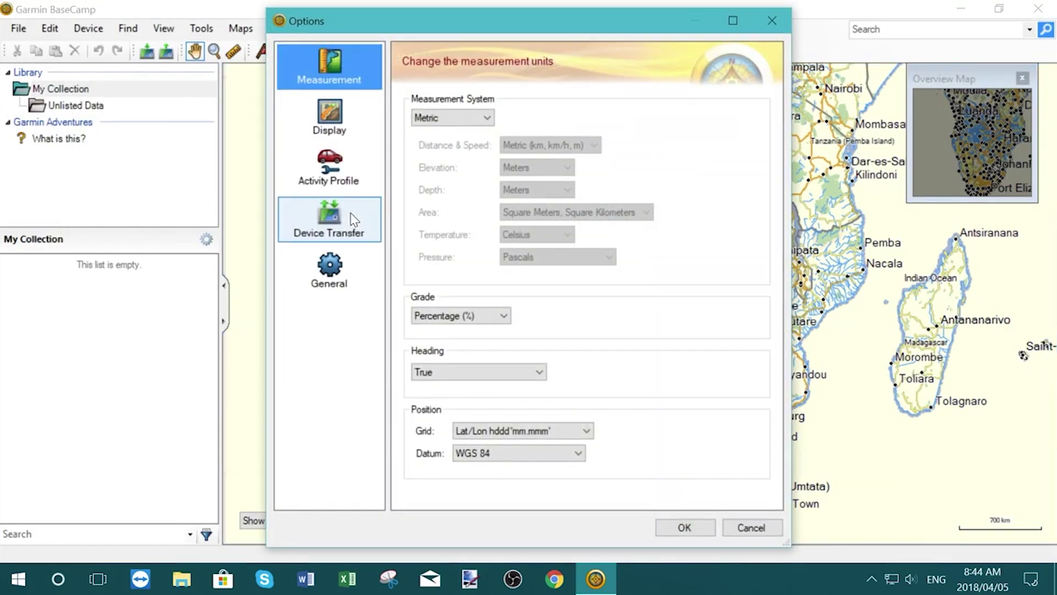
{"action": "left_click", "coordinate": [341, 127]}
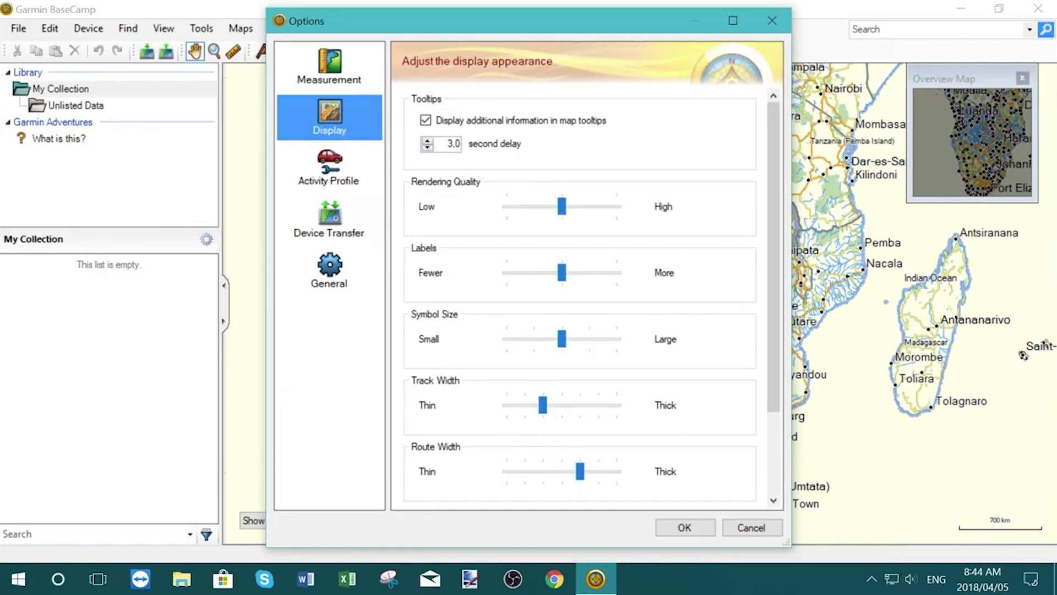
{"action": "double_click", "coordinate": [454, 144]}
{"action": "type", "text": "1"}
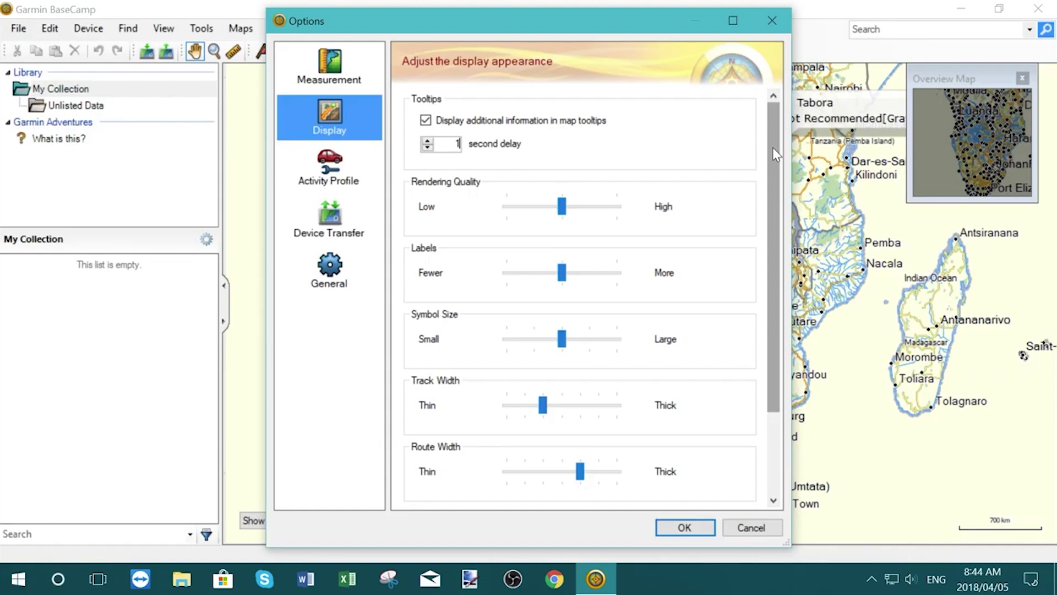
- Look at the map font choices in the display options, leaving the font as it is
{"action": "left_click_drag", "start_coordinate": [772, 147], "coordinate": [771, 253]}
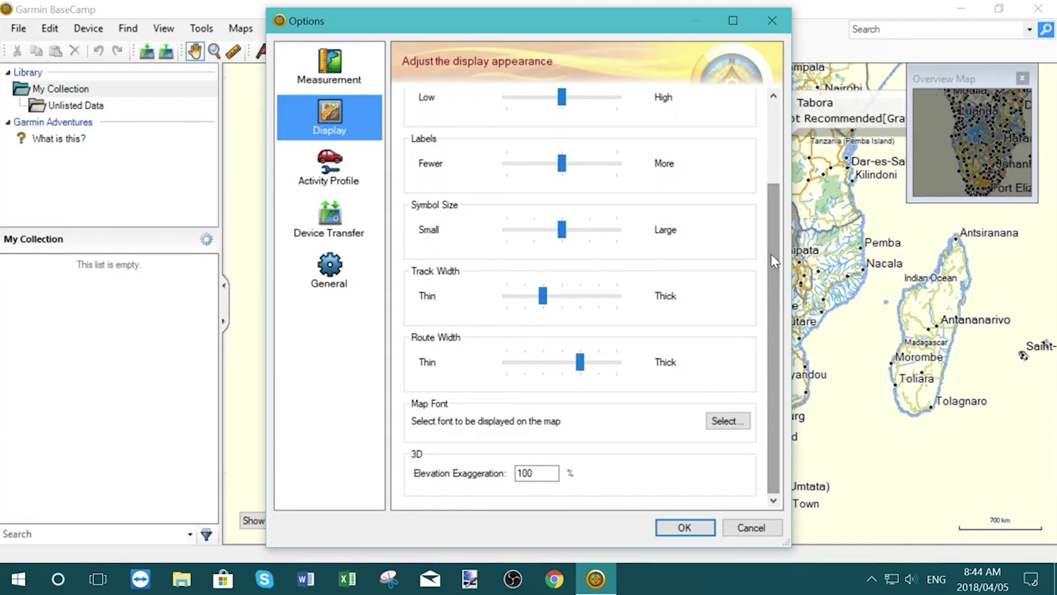
{"action": "left_click", "coordinate": [718, 424]}
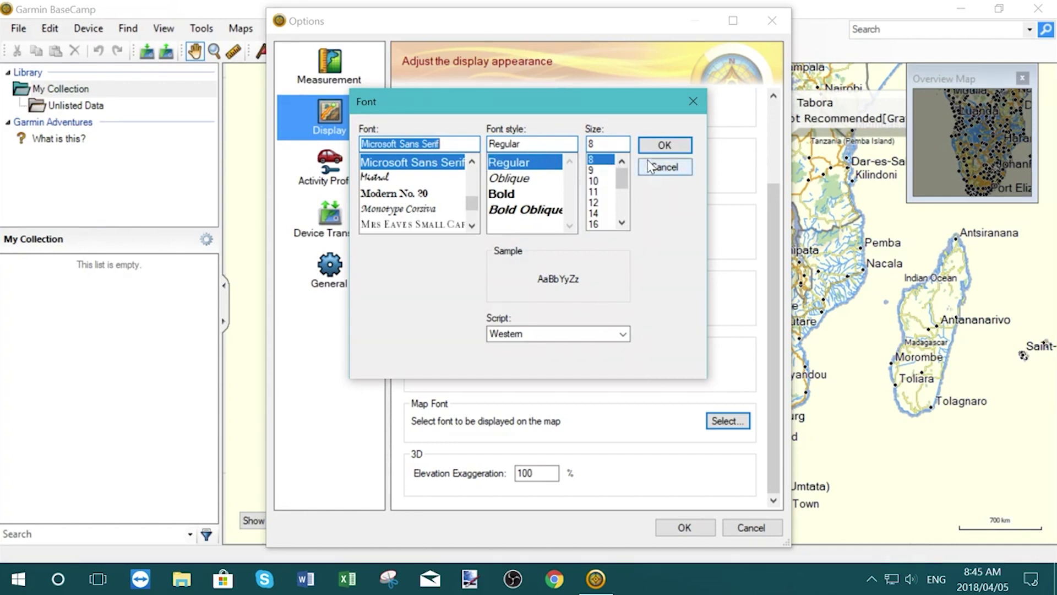
{"action": "left_click", "coordinate": [650, 167]}
- Clear the Driving profile's avoidances for unpaved roads, ferries, U-turns, cable cars, narrow trails, carpool lanes, date and time closures and climbing paths, and apply the options
{"action": "left_click", "coordinate": [336, 175]}
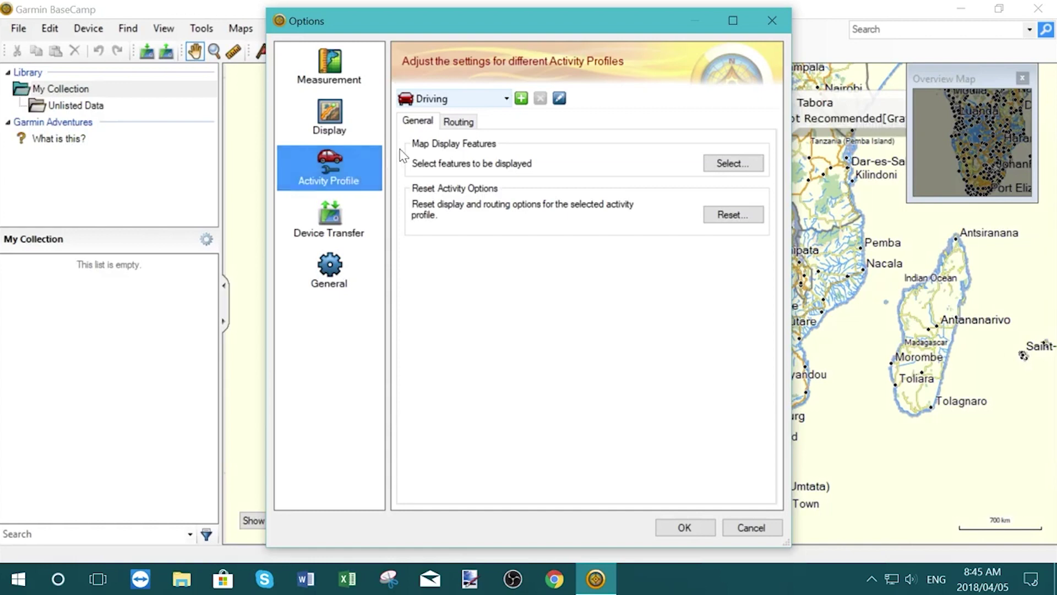
{"action": "left_click", "coordinate": [457, 122]}
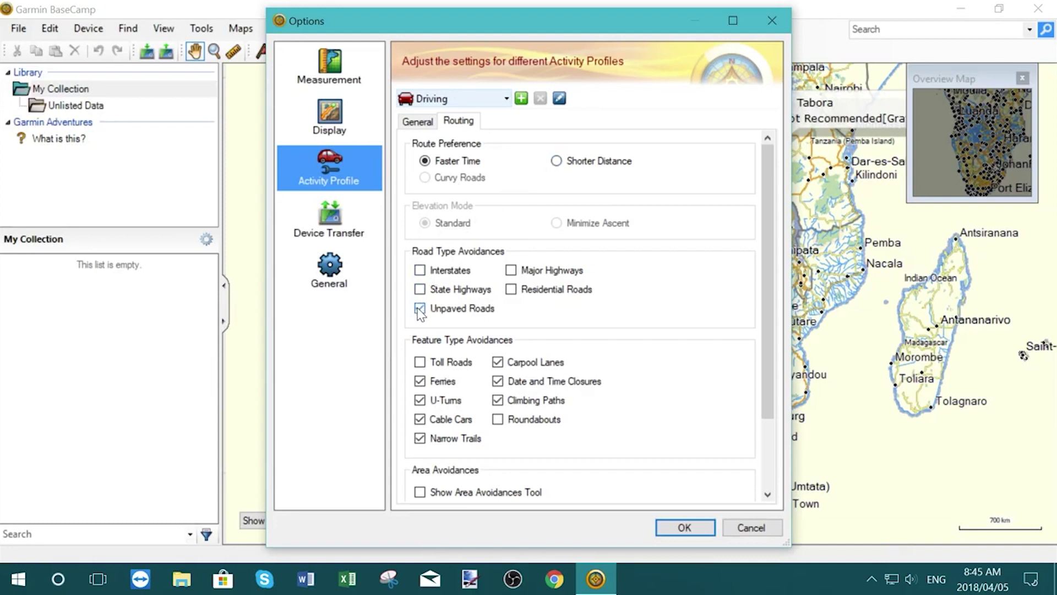
{"action": "left_click", "coordinate": [420, 380]}
{"action": "left_click", "coordinate": [419, 400]}
{"action": "left_click", "coordinate": [419, 419]}
{"action": "left_click", "coordinate": [419, 438]}
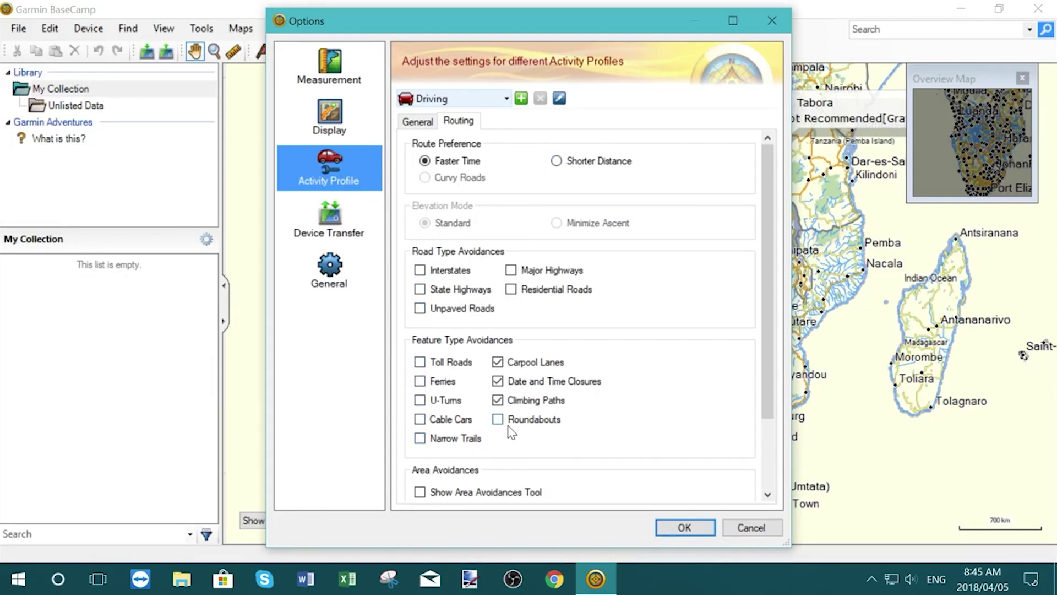
{"action": "left_click", "coordinate": [498, 400]}
{"action": "left_click", "coordinate": [497, 381]}
{"action": "left_click", "coordinate": [497, 362]}
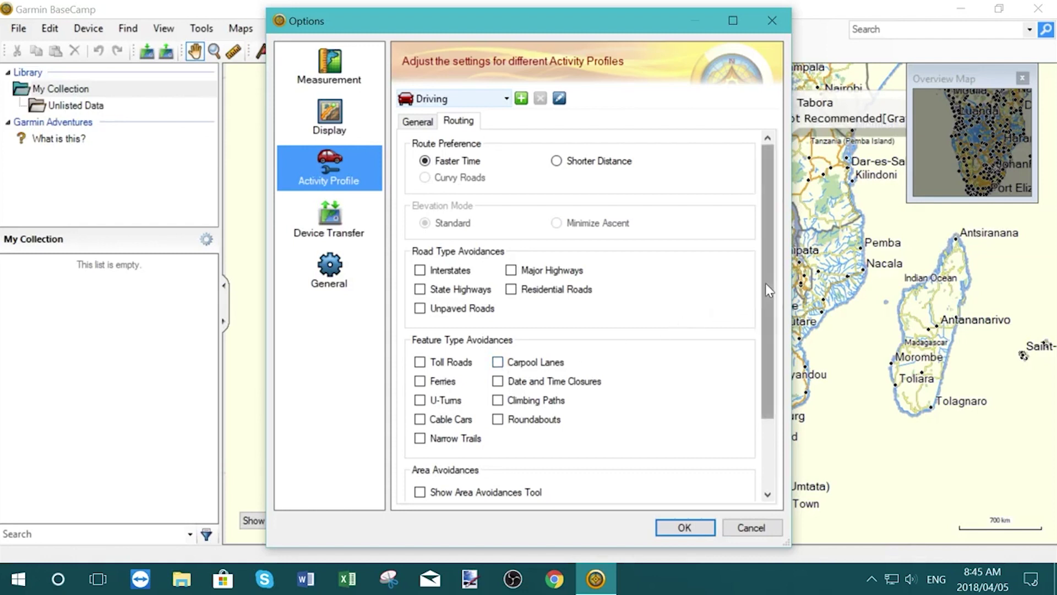
{"action": "left_click_drag", "start_coordinate": [767, 283], "coordinate": [753, 378]}
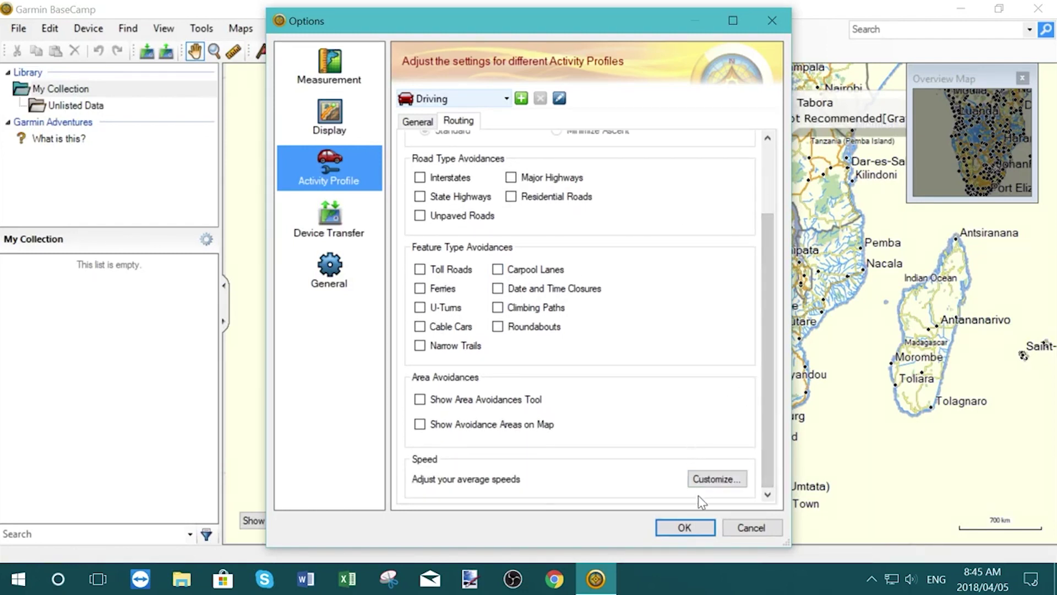
{"action": "left_click", "coordinate": [685, 527]}
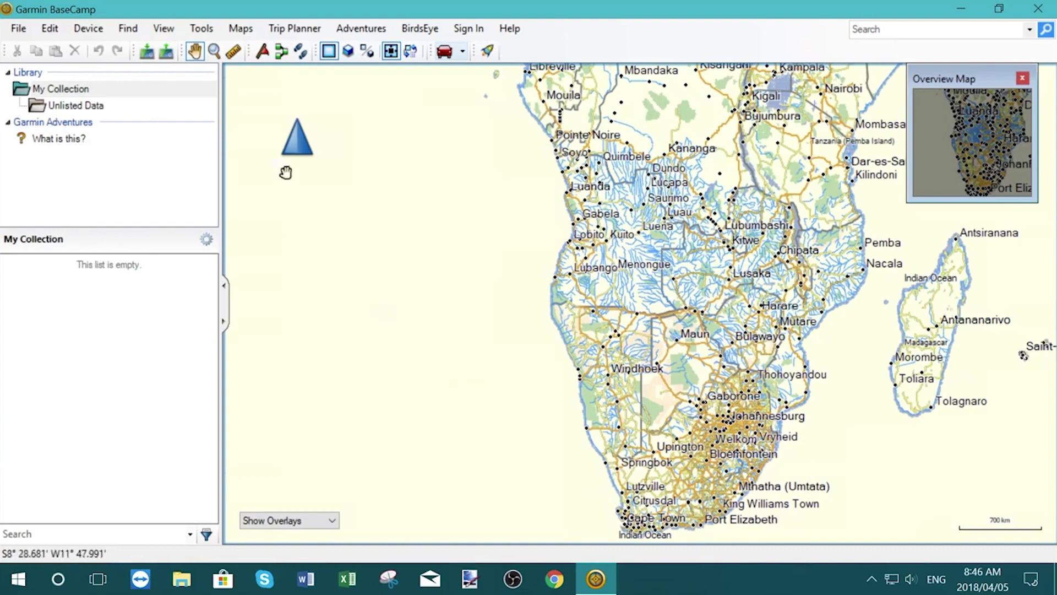
- Show the Detail Level, Edit Features and Map Products toolbars
{"action": "left_click", "coordinate": [165, 29]}
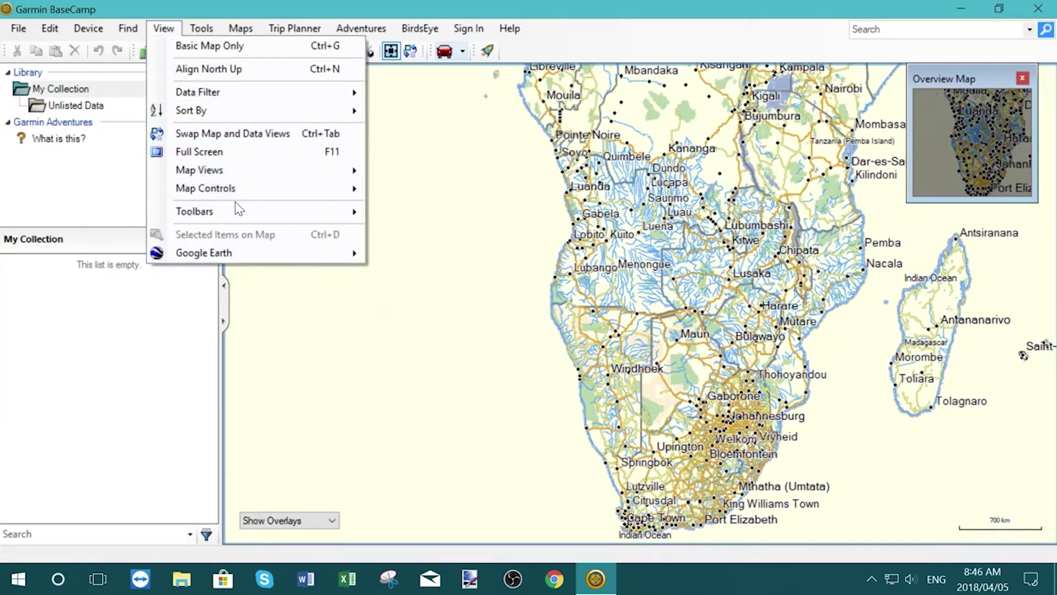
{"action": "mouse_move", "coordinate": [235, 205]}
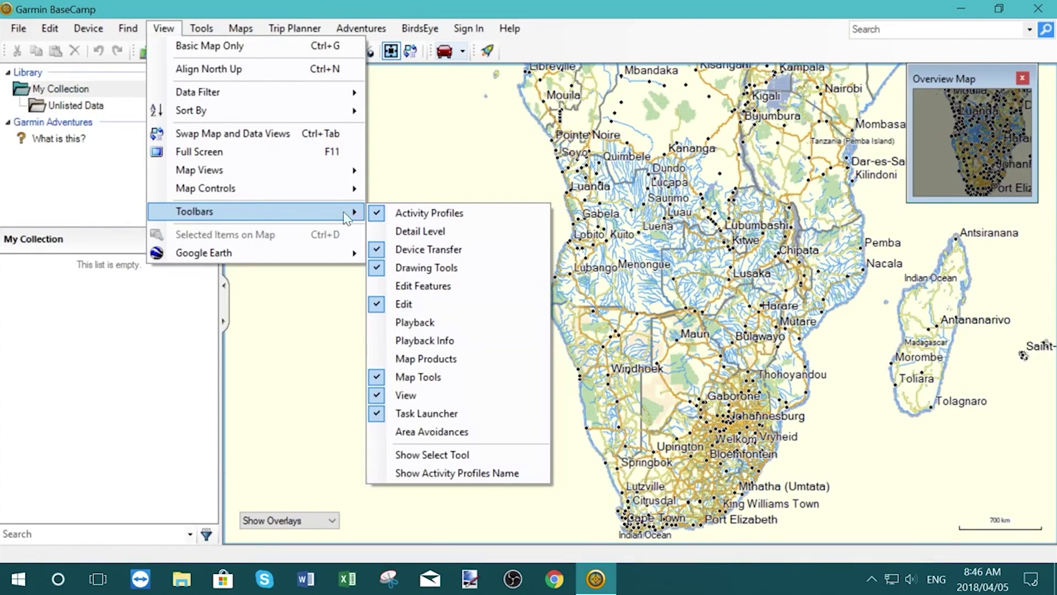
{"action": "left_click", "coordinate": [423, 232]}
{"action": "left_click", "coordinate": [164, 29]}
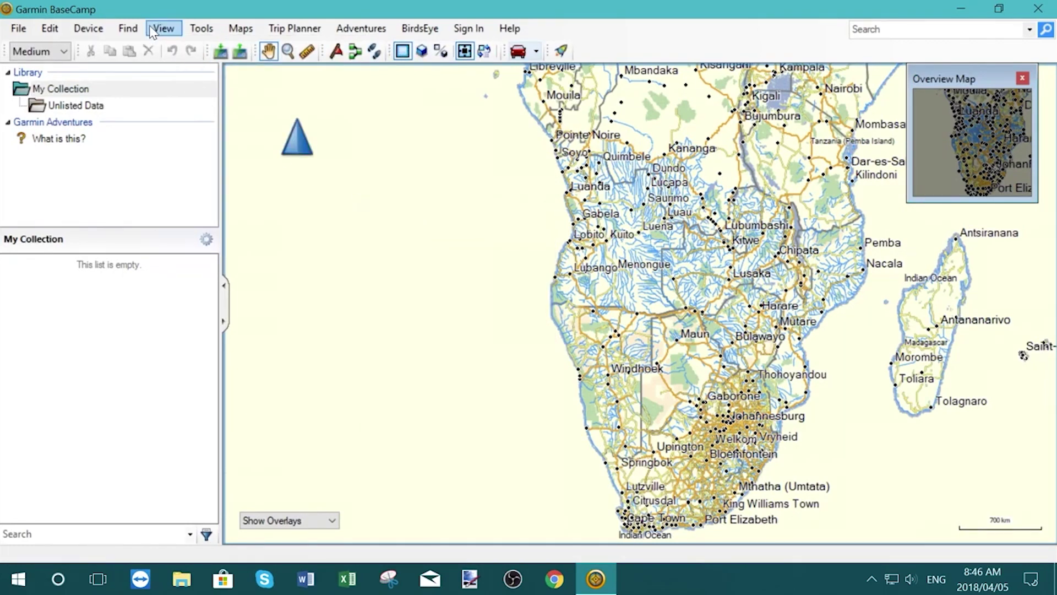
{"action": "mouse_move", "coordinate": [284, 216]}
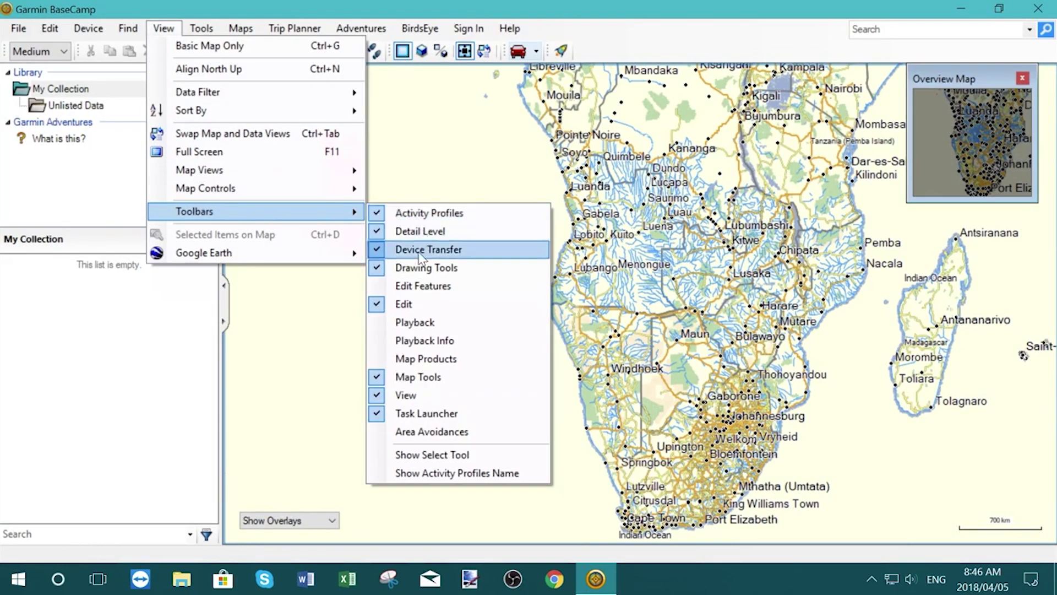
{"action": "left_click", "coordinate": [420, 286]}
{"action": "left_click", "coordinate": [167, 32]}
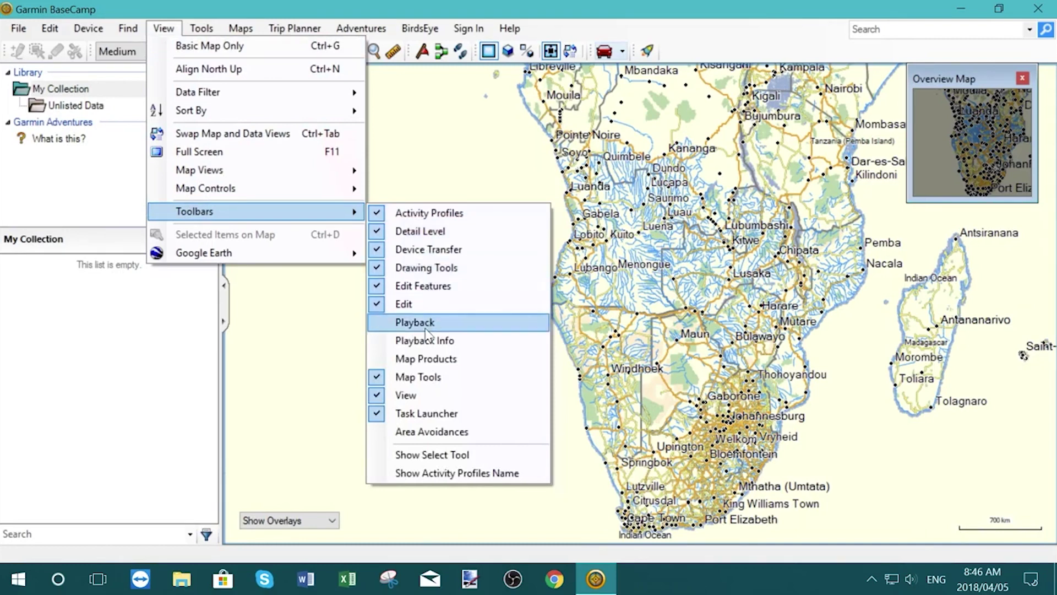
{"action": "left_click", "coordinate": [419, 359]}
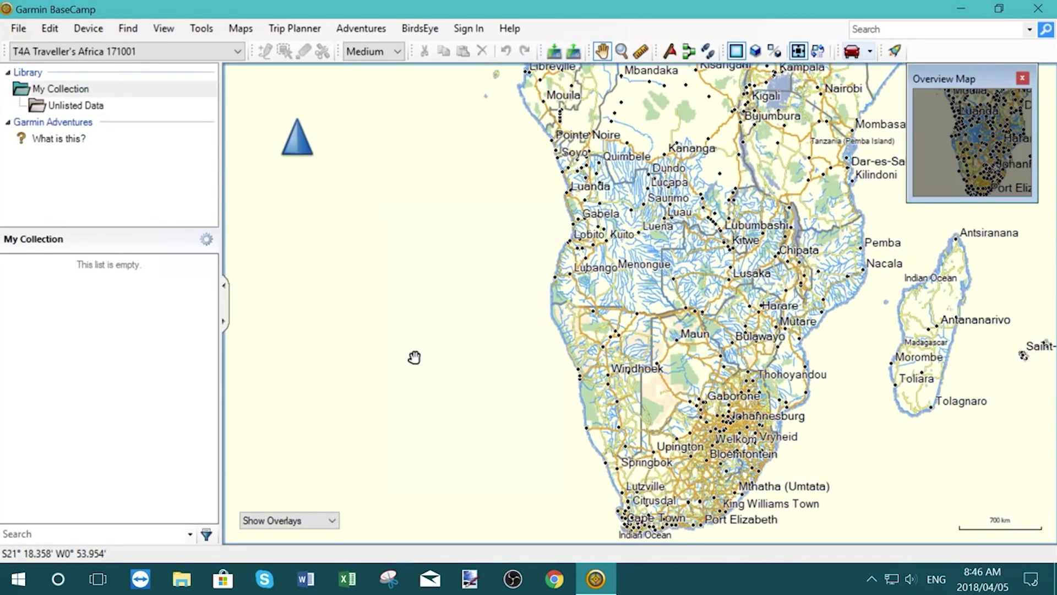
- Add the Select tool to the map tools and move the detail level selector beside the map product selector
{"action": "left_click", "coordinate": [163, 28]}
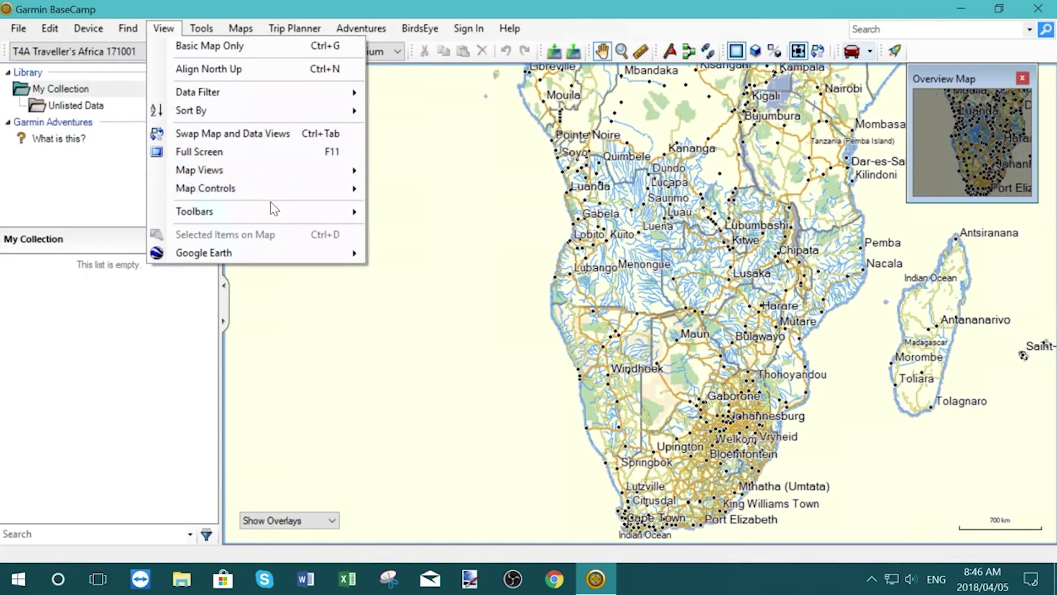
{"action": "mouse_move", "coordinate": [271, 218]}
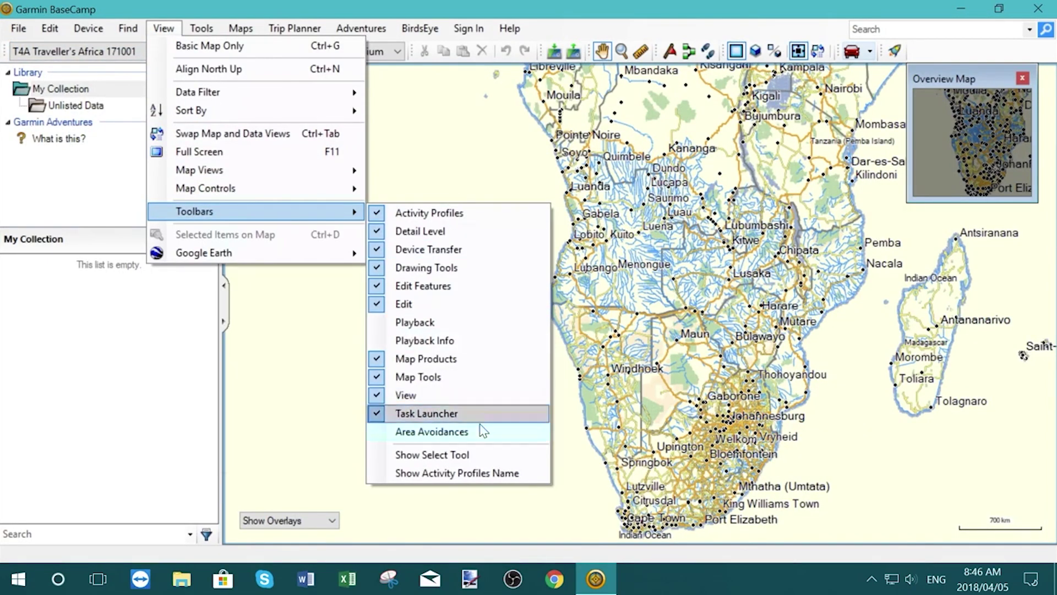
{"action": "left_click", "coordinate": [479, 455]}
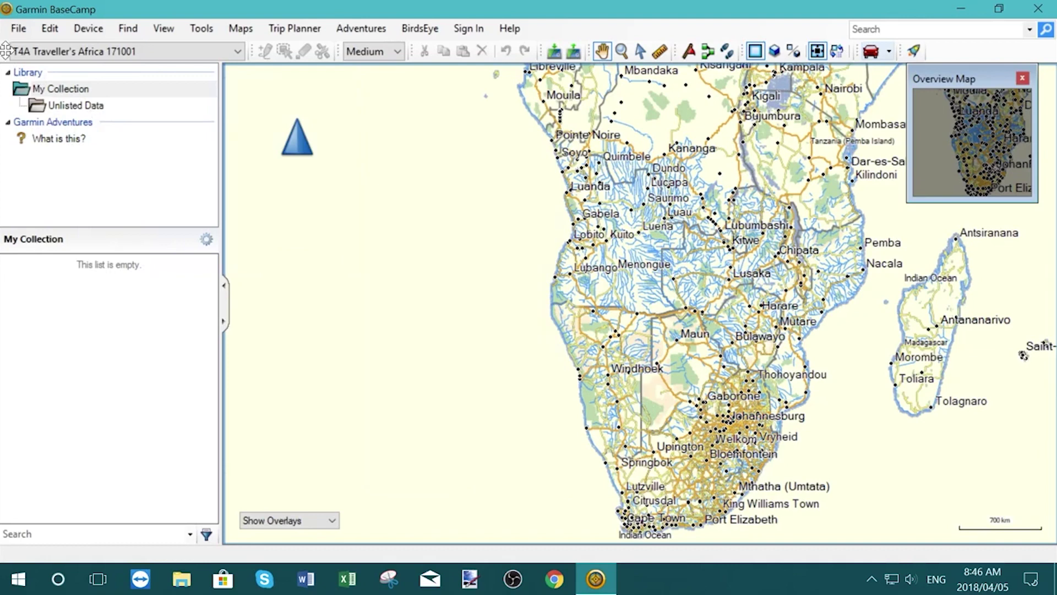
{"action": "left_click_drag", "start_coordinate": [335, 48], "coordinate": [239, 48]}
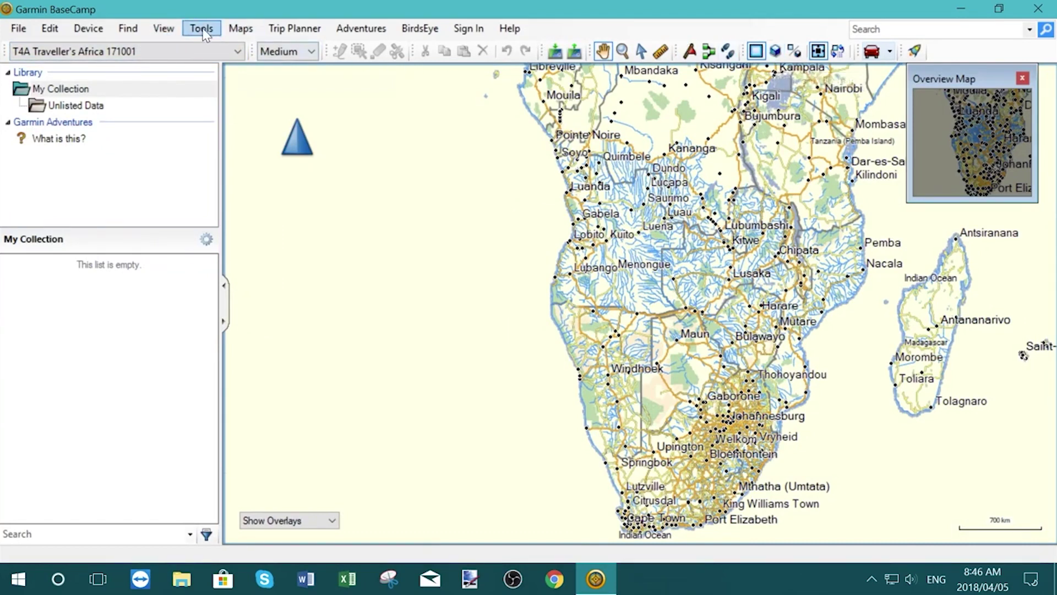
- Hide the overview map
{"action": "left_click", "coordinate": [164, 29]}
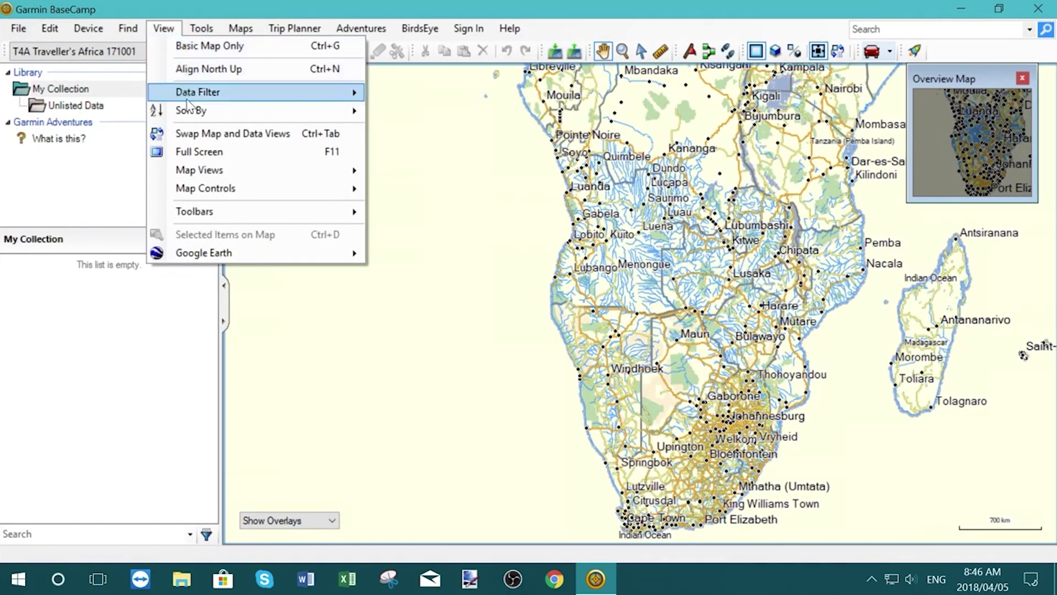
{"action": "mouse_move", "coordinate": [246, 172]}
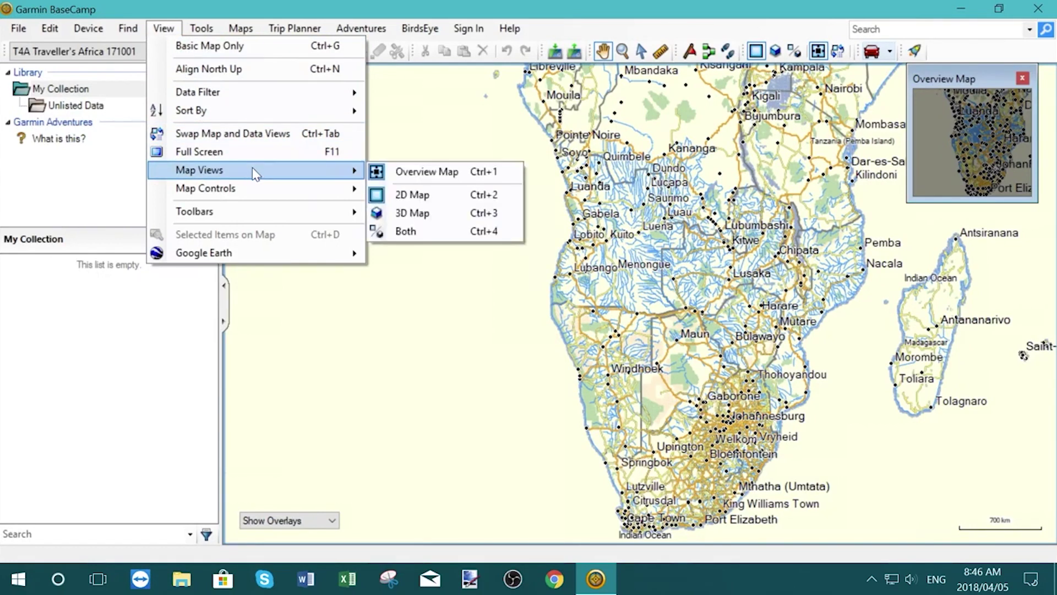
{"action": "left_click", "coordinate": [392, 175]}
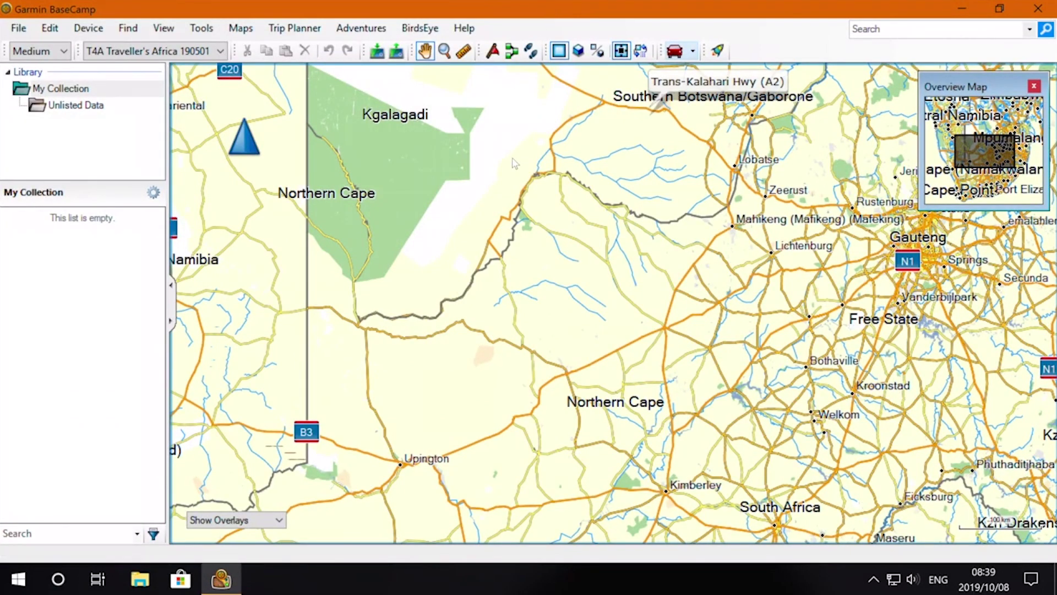
- Set the map detail level to Highest
{"action": "left_click_drag", "start_coordinate": [502, 130], "coordinate": [505, 132]}
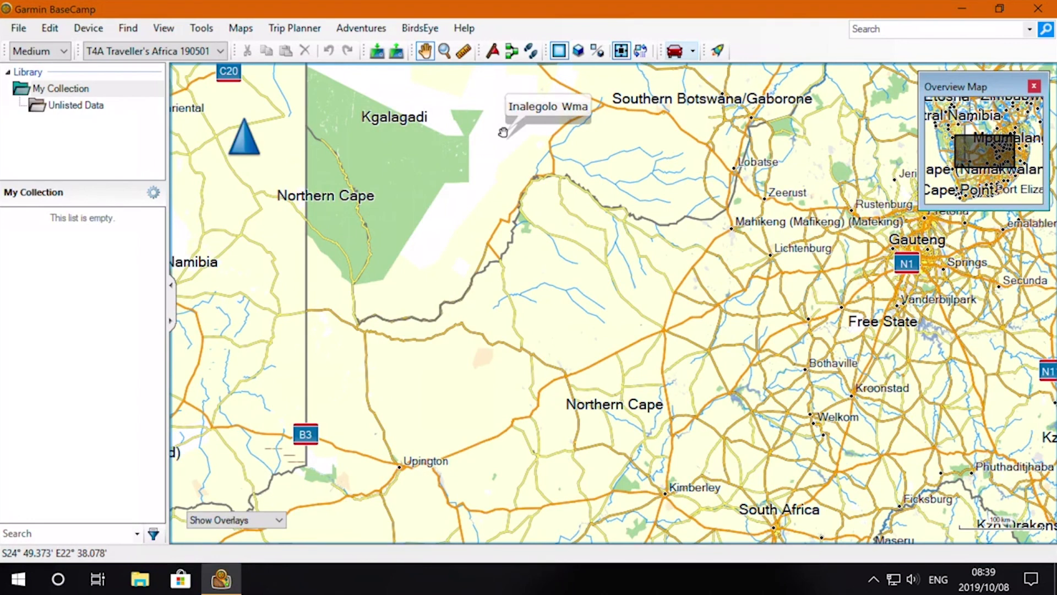
{"action": "left_click", "coordinate": [62, 54]}
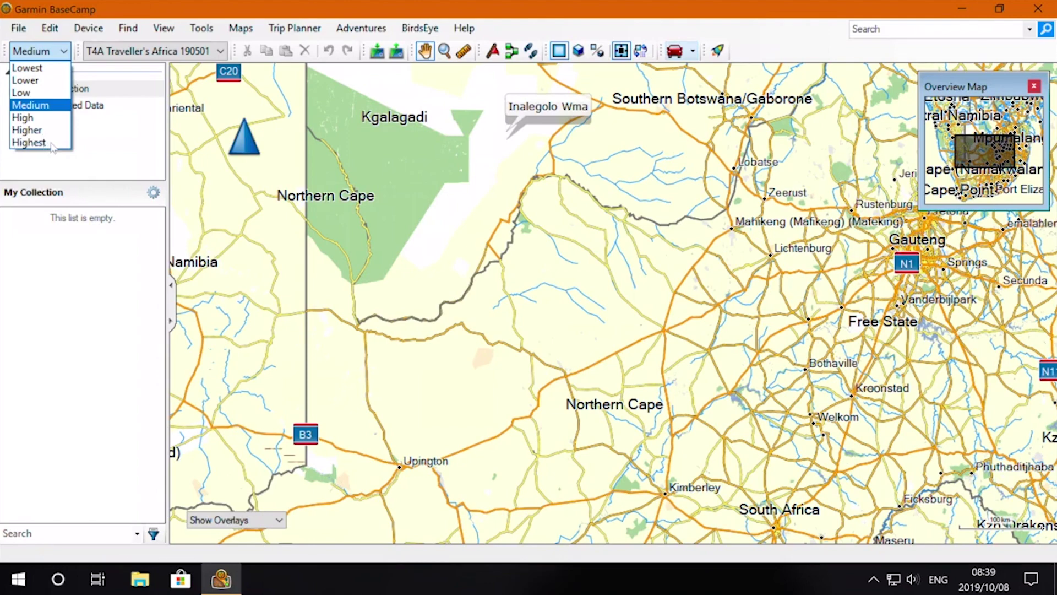
{"action": "left_click", "coordinate": [29, 142]}
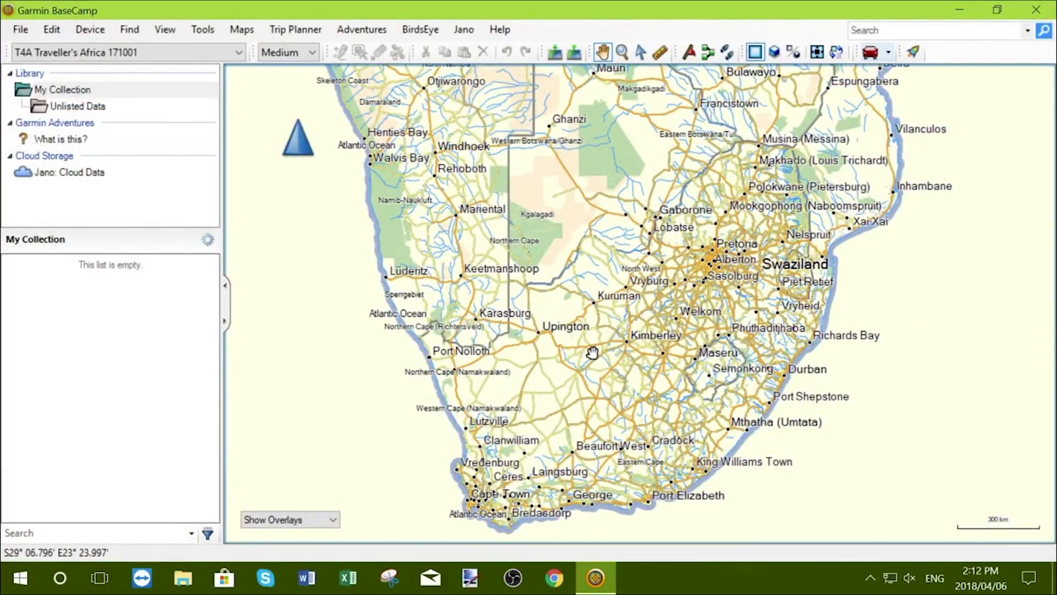
{"action": "scroll", "coordinate": [597, 347], "scroll_direction": "up", "scroll_amount": 3}
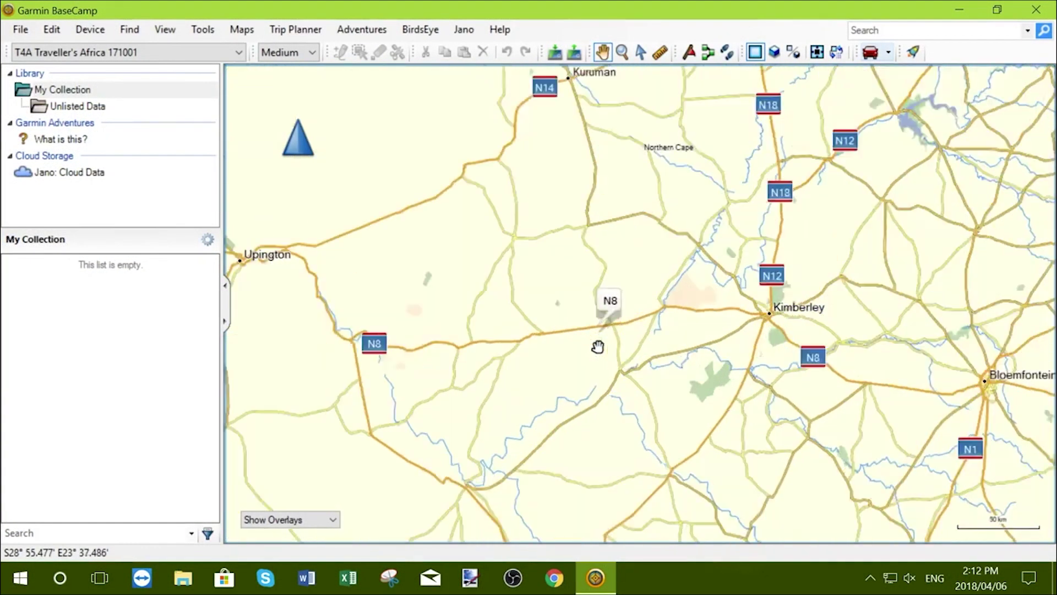
{"action": "scroll", "coordinate": [598, 347], "scroll_direction": "up", "scroll_amount": 2}
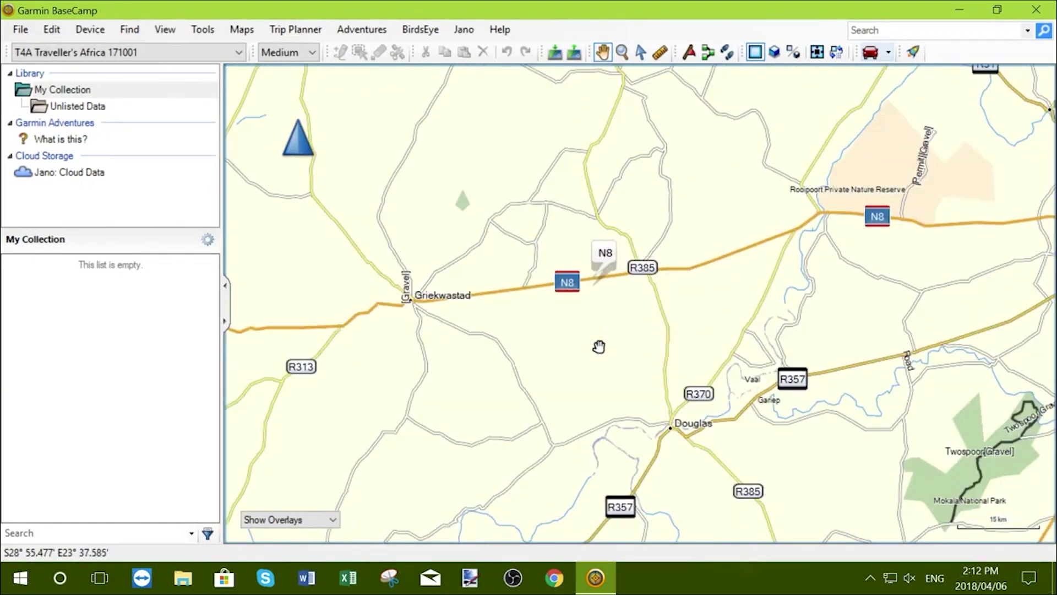
{"action": "scroll", "coordinate": [599, 347], "scroll_direction": "down", "scroll_amount": 5}
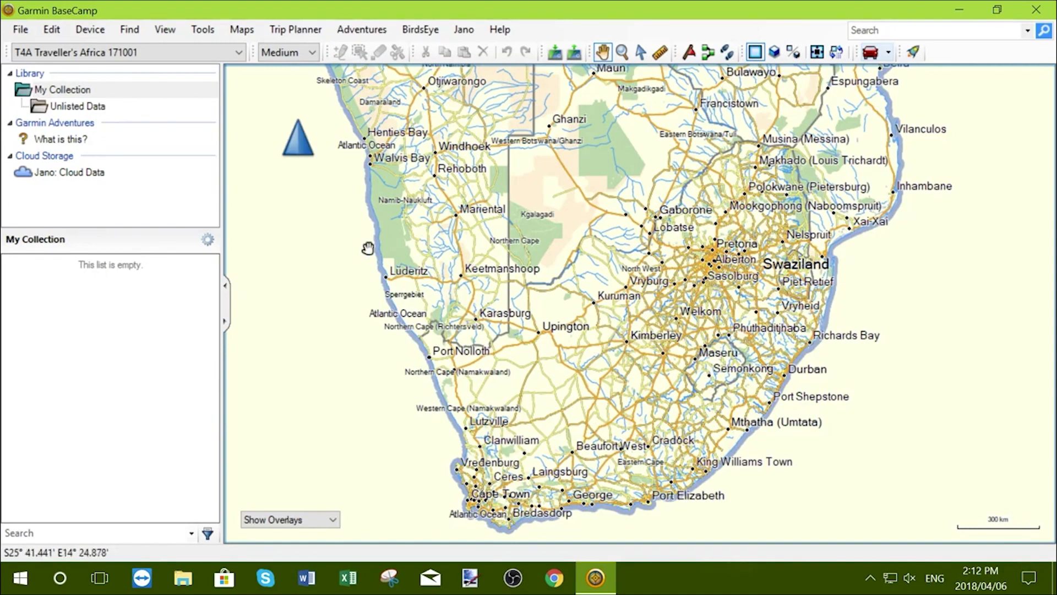
{"action": "mouse_move", "coordinate": [253, 114]}
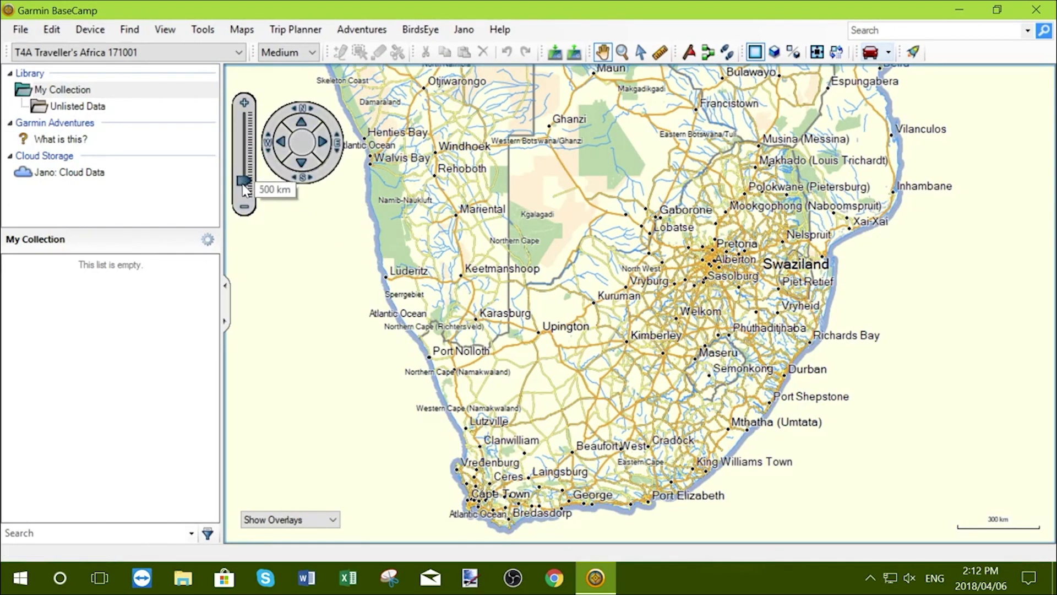
{"action": "mouse_move", "coordinate": [244, 179]}
{"action": "left_mouse_down"}
{"action": "mouse_move", "coordinate": [246, 168]}
{"action": "mouse_move", "coordinate": [243, 179]}
{"action": "left_mouse_up"}
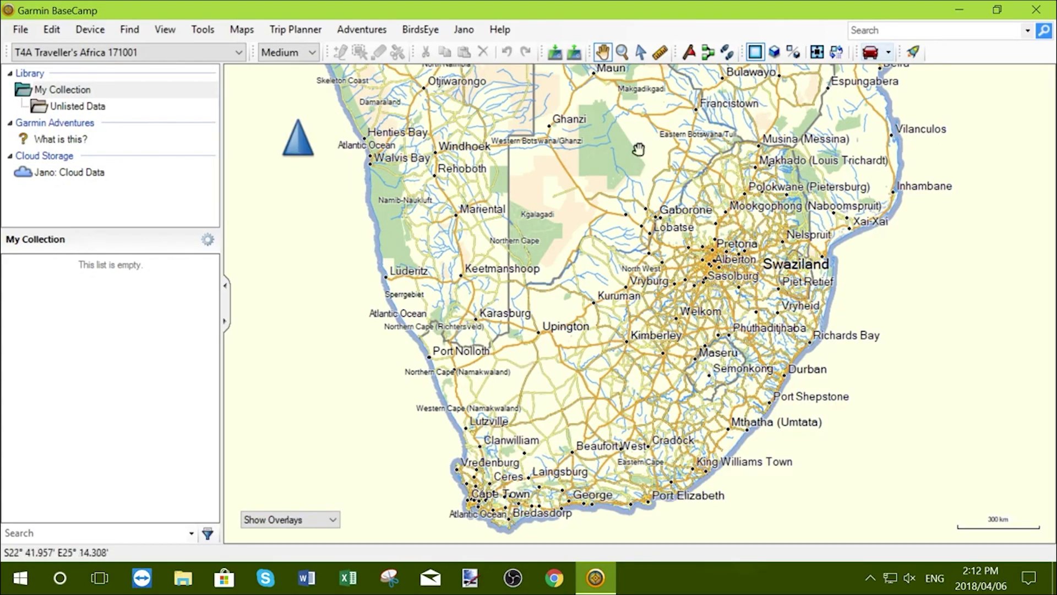
- Zoom the map in and out around Upington with the Zoom tool, and frame the Western Cape coast between Vredenburg and Bredasdorp
{"action": "left_click", "coordinate": [623, 52]}
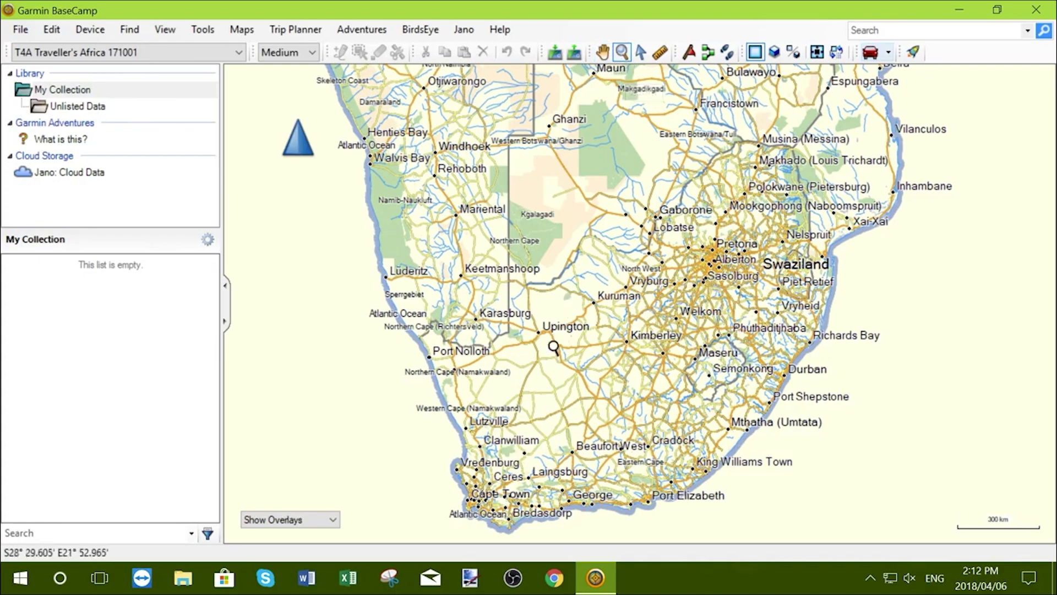
{"action": "left_click", "coordinate": [537, 333]}
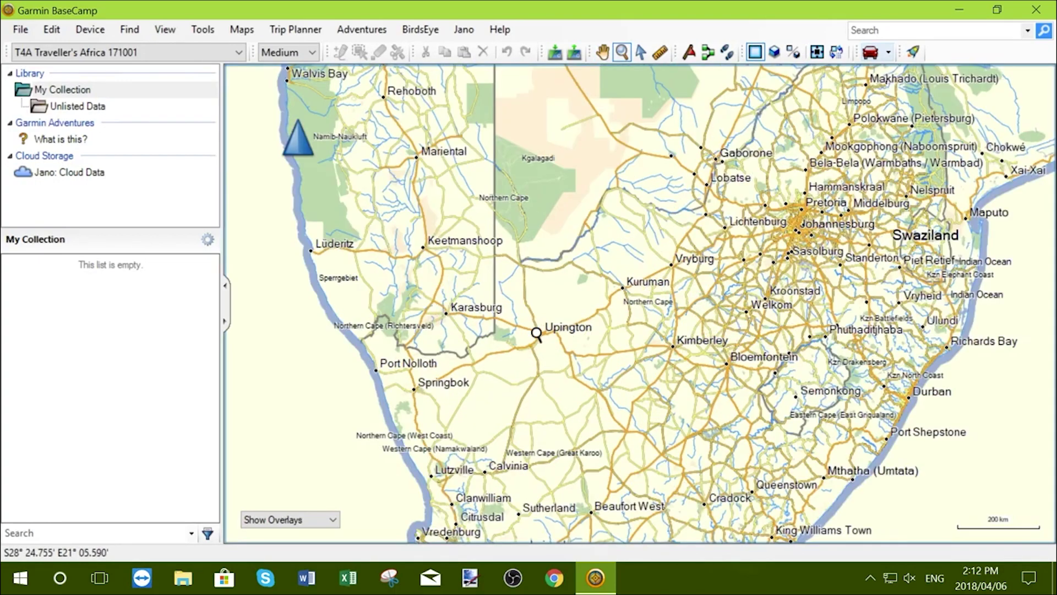
{"action": "left_click", "coordinate": [537, 333]}
{"action": "right_click", "coordinate": [537, 333]}
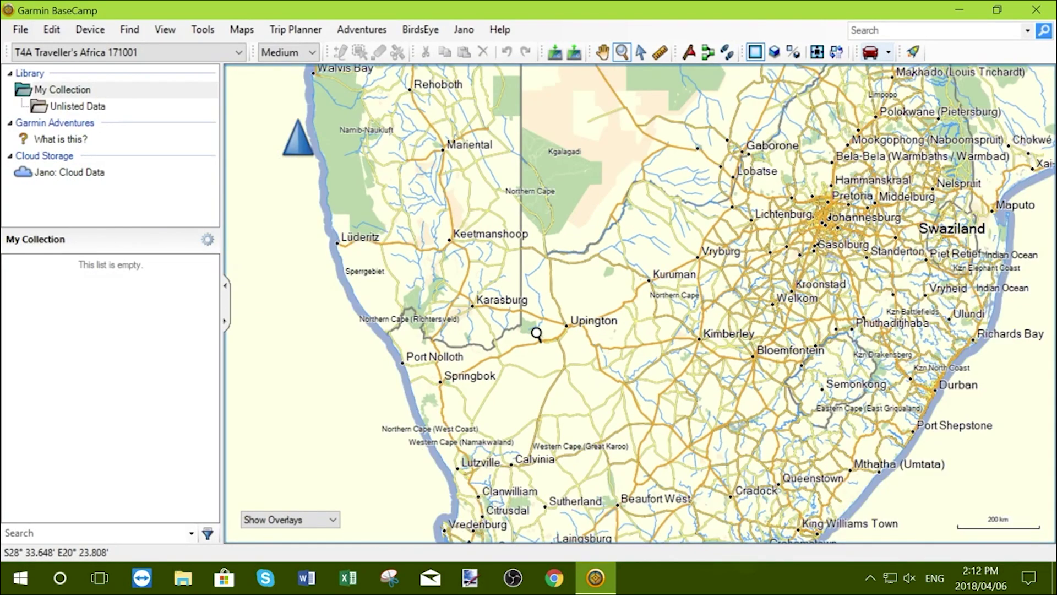
{"action": "right_click", "coordinate": [537, 333]}
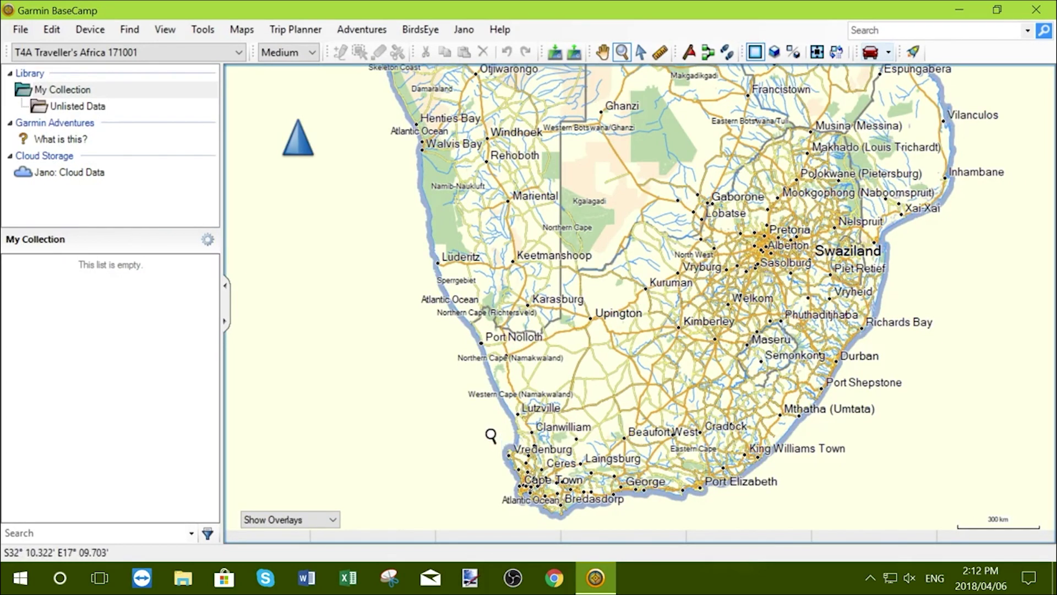
{"action": "left_click_drag", "start_coordinate": [491, 434], "coordinate": [622, 520]}
{"action": "left_click_drag", "start_coordinate": [633, 524], "coordinate": [637, 527]}
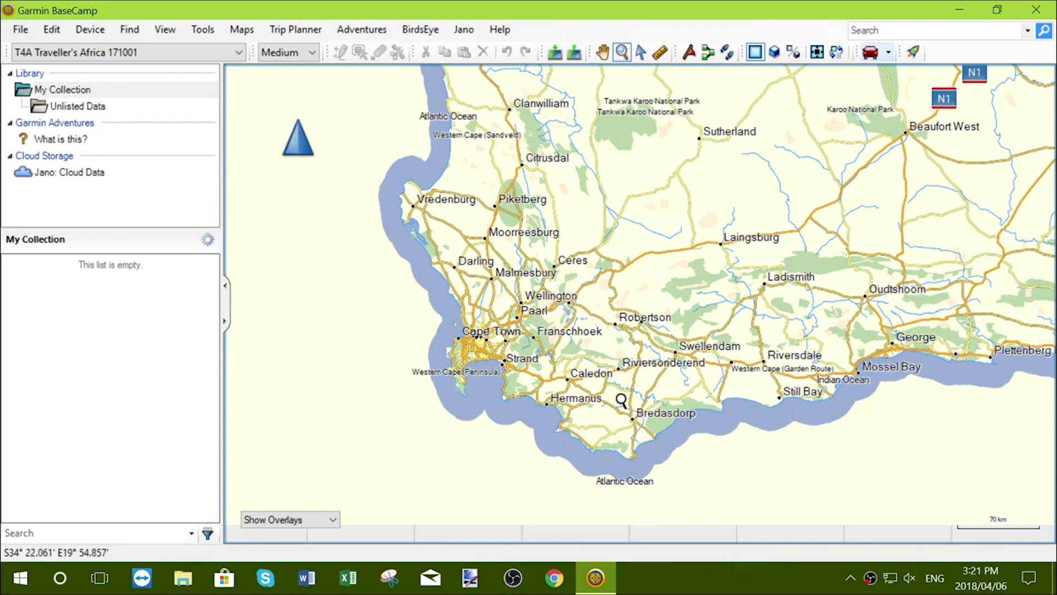
- Pan the map with the Hand tool from the Western Cape north-east past Beaufort West to Lesotho and Durban
{"action": "left_click", "coordinate": [604, 57]}
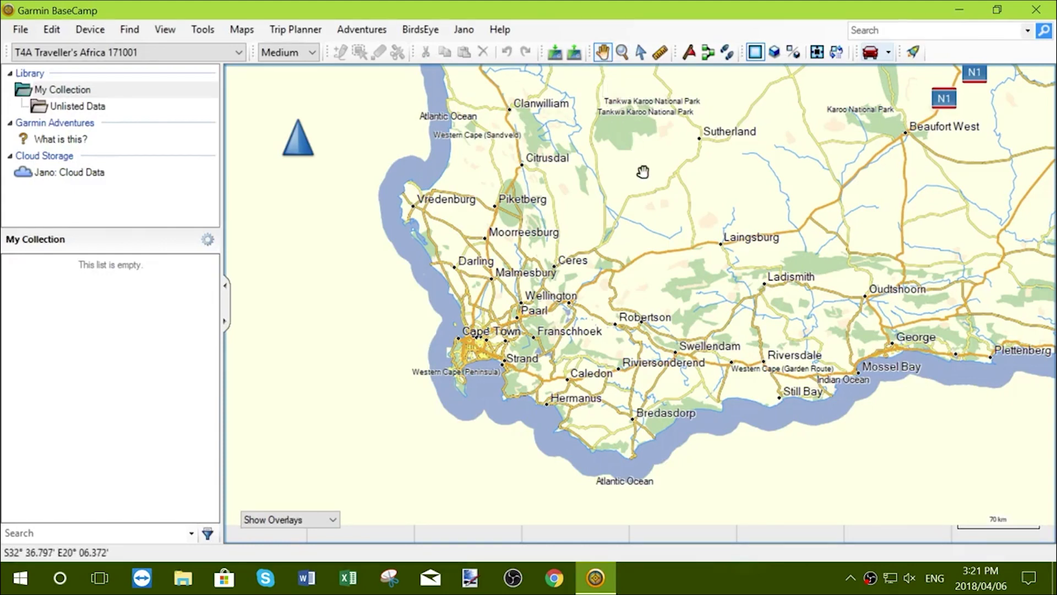
{"action": "left_click_drag", "start_coordinate": [710, 204], "coordinate": [485, 327]}
{"action": "left_click_drag", "start_coordinate": [708, 171], "coordinate": [524, 276]}
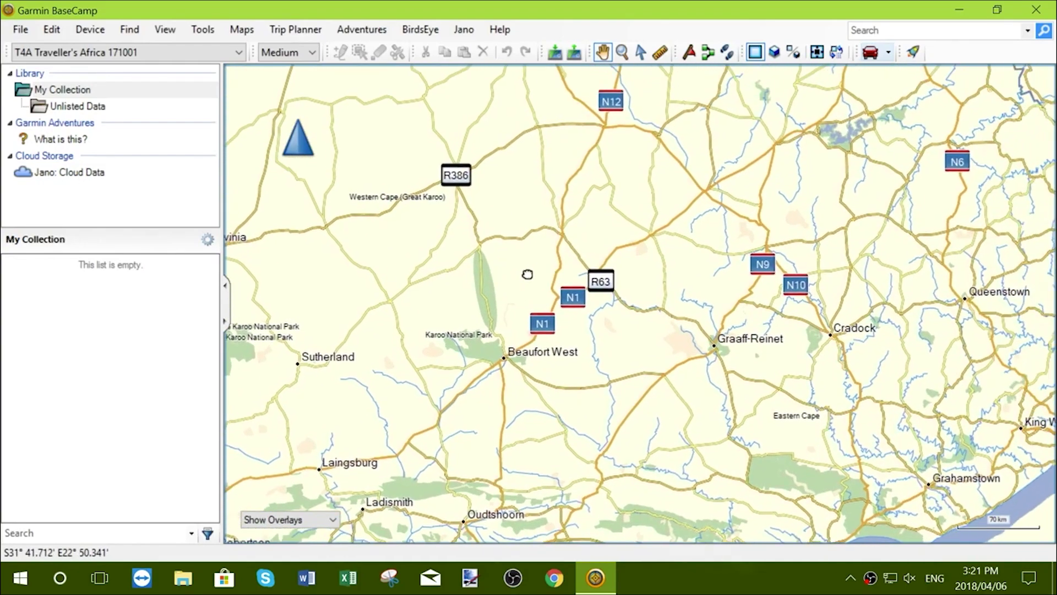
{"action": "left_click_drag", "start_coordinate": [716, 164], "coordinate": [472, 329]}
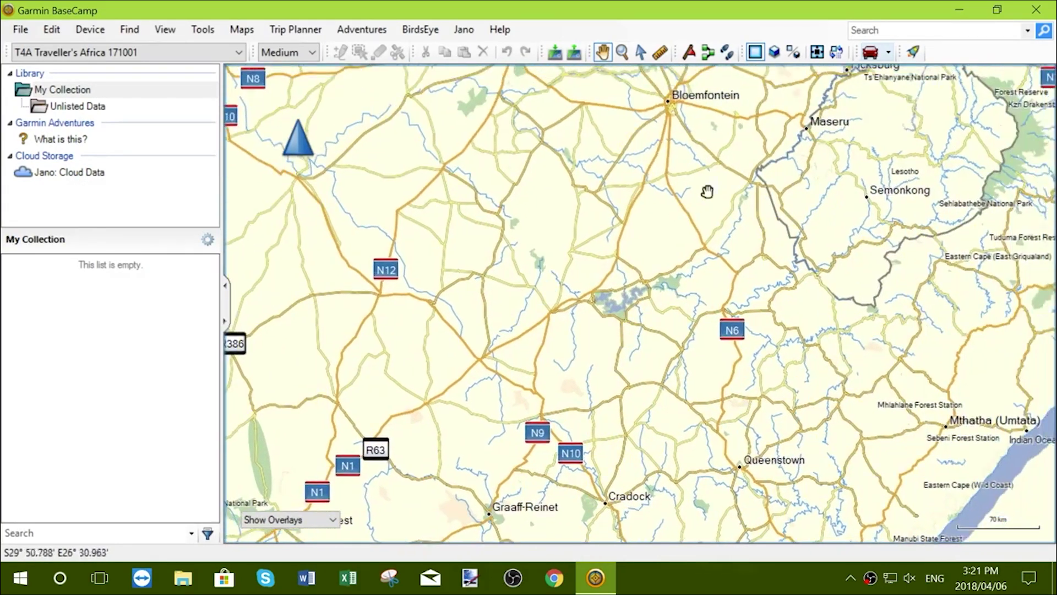
{"action": "left_click_drag", "start_coordinate": [795, 141], "coordinate": [501, 306]}
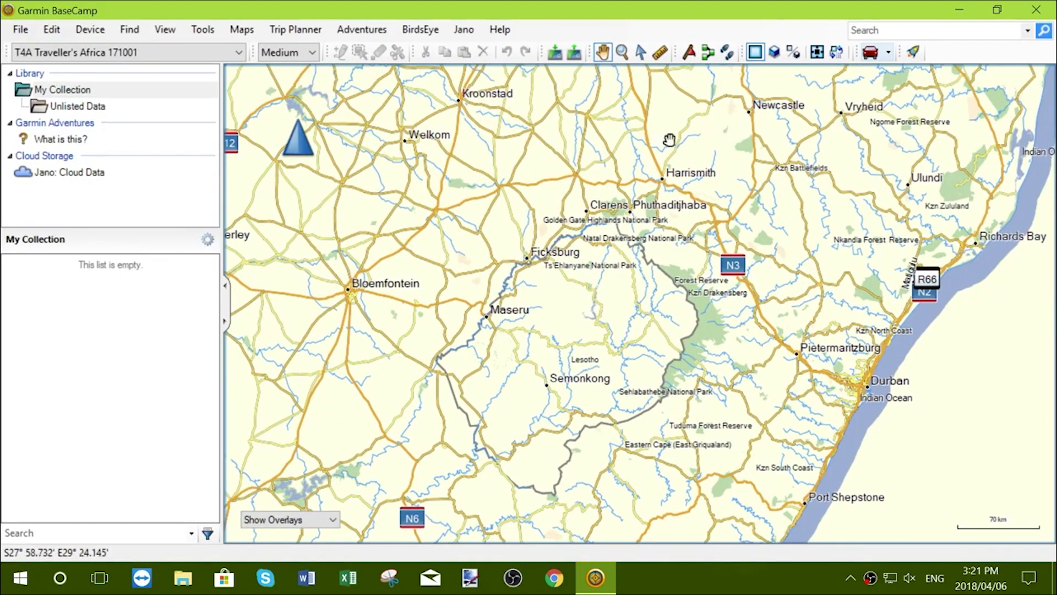
- Show the overview map and move the map view with it and with the on-map compass control, going north and west
{"action": "left_click", "coordinate": [165, 31]}
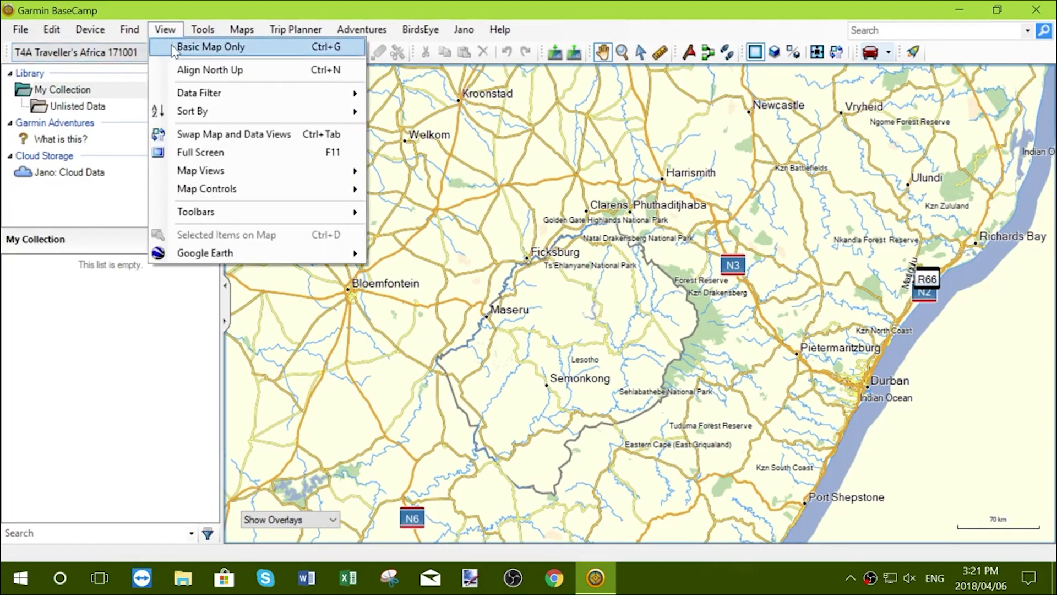
{"action": "mouse_move", "coordinate": [330, 176]}
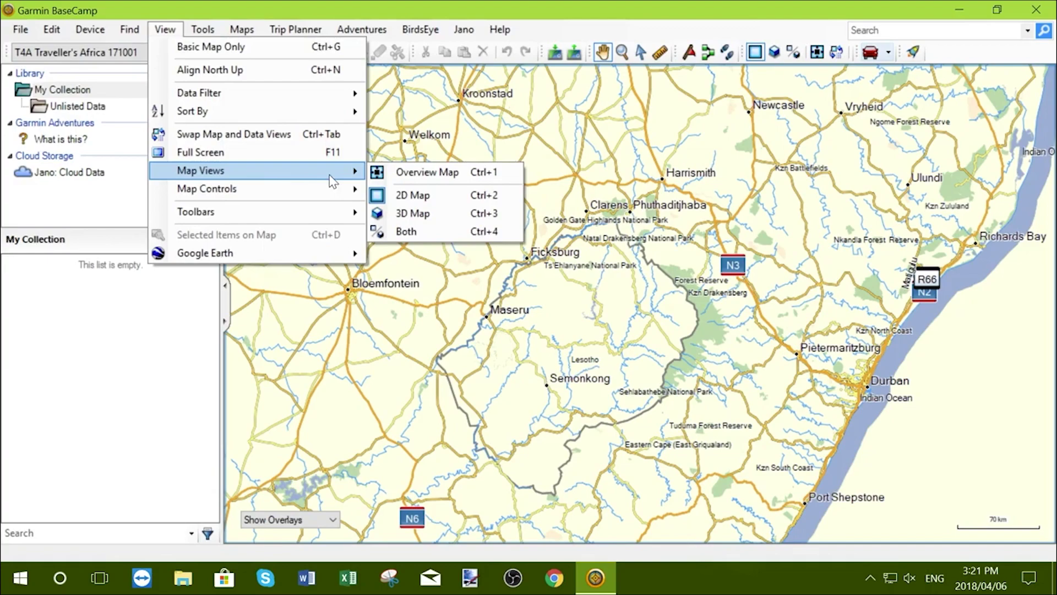
{"action": "left_click", "coordinate": [399, 173]}
{"action": "mouse_move", "coordinate": [946, 156]}
{"action": "left_mouse_down"}
{"action": "mouse_move", "coordinate": [958, 146]}
{"action": "mouse_move", "coordinate": [959, 169]}
{"action": "left_mouse_up"}
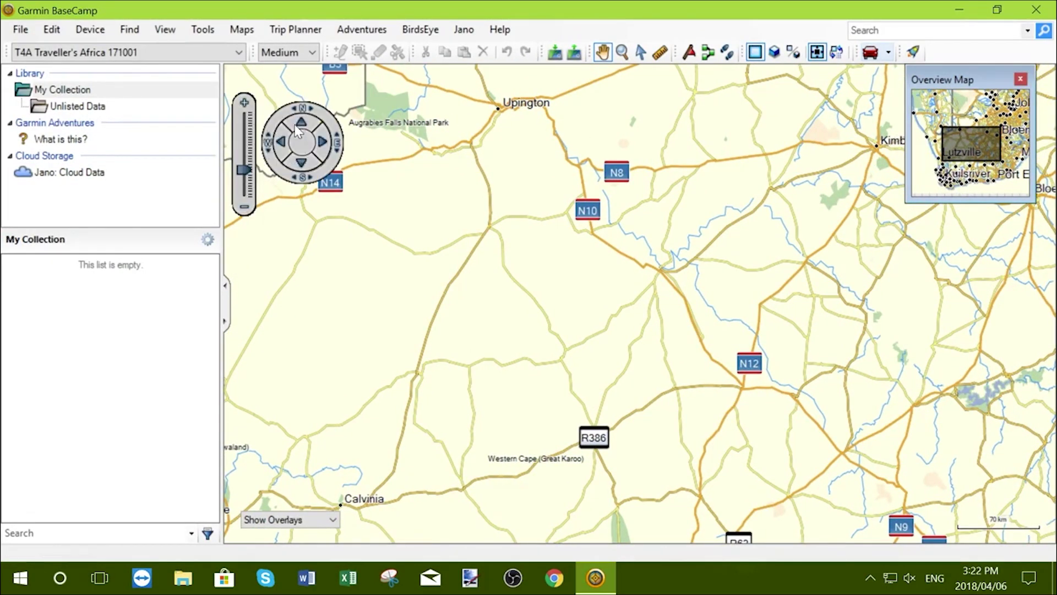
{"action": "left_click", "coordinate": [301, 127]}
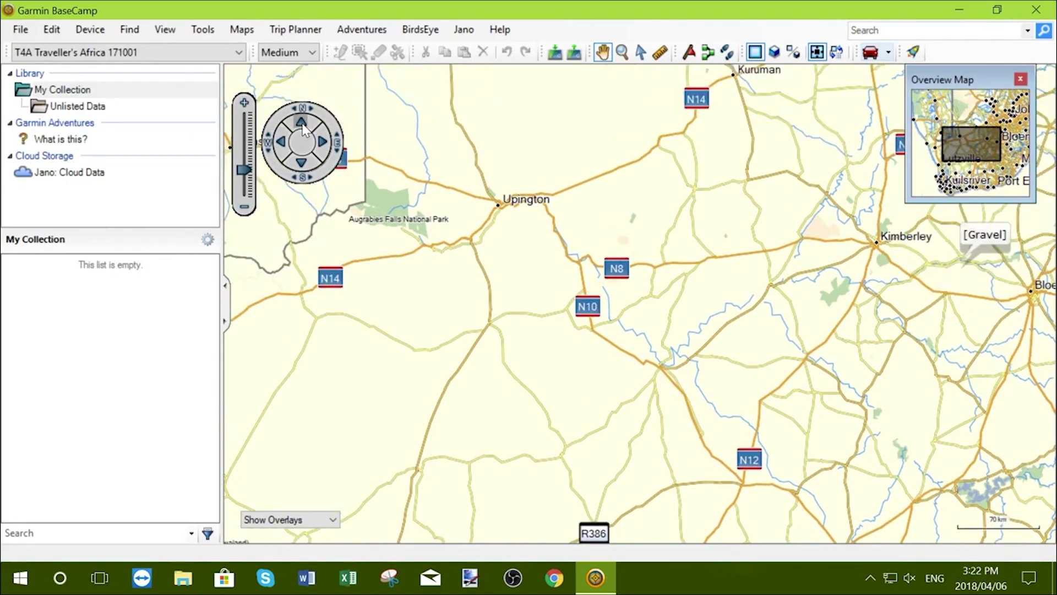
{"action": "left_click", "coordinate": [284, 143]}
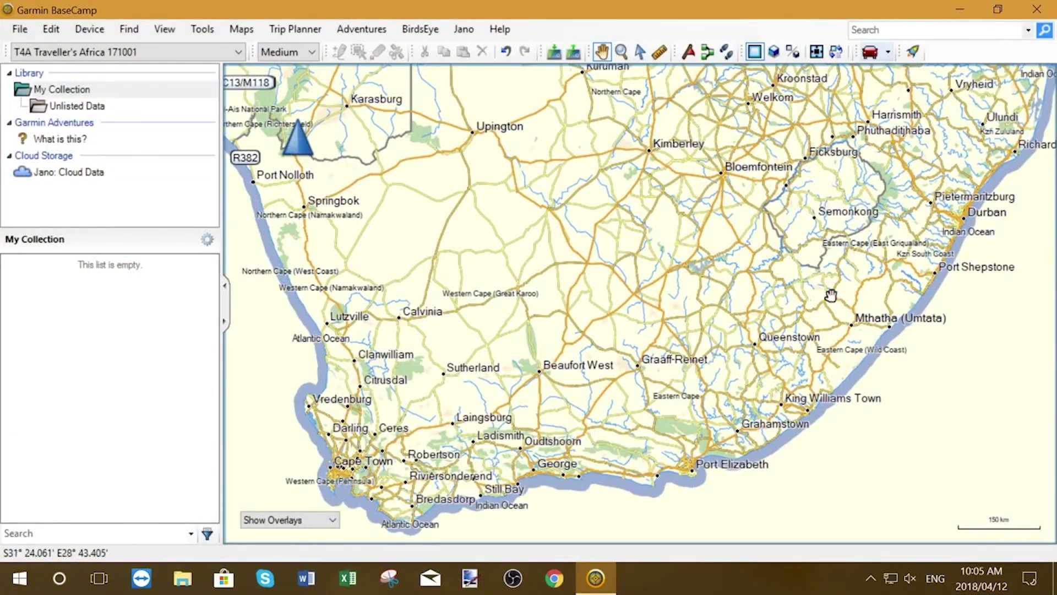
- Measure the distance from Cape Town along the N1 via Laingsburg and Beaufort West to Bloemfontein
{"action": "left_click", "coordinate": [659, 61]}
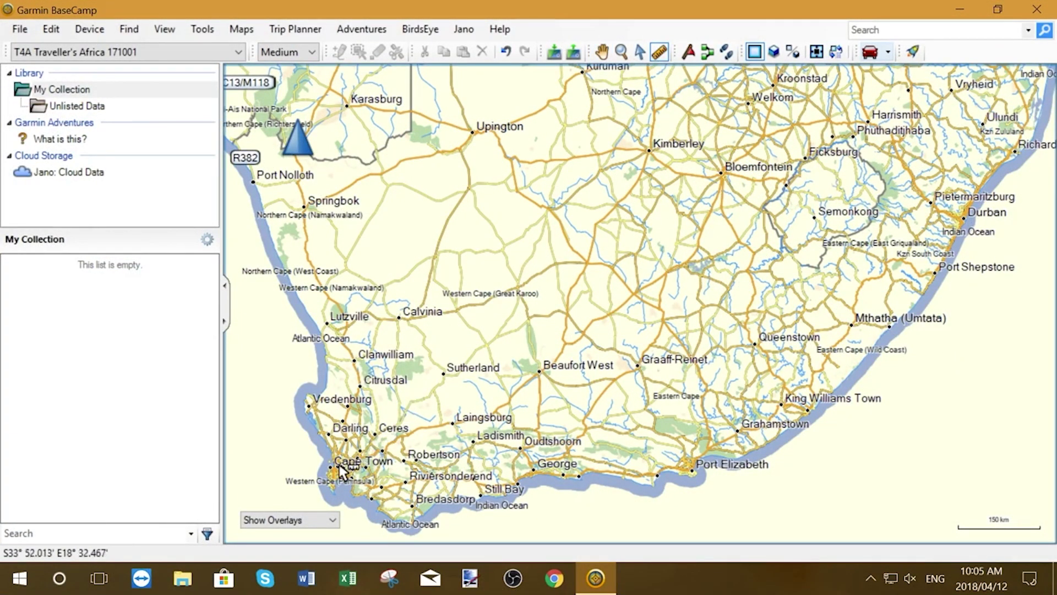
{"action": "left_click_drag", "start_coordinate": [340, 471], "coordinate": [410, 441]}
{"action": "left_click", "coordinate": [475, 417]}
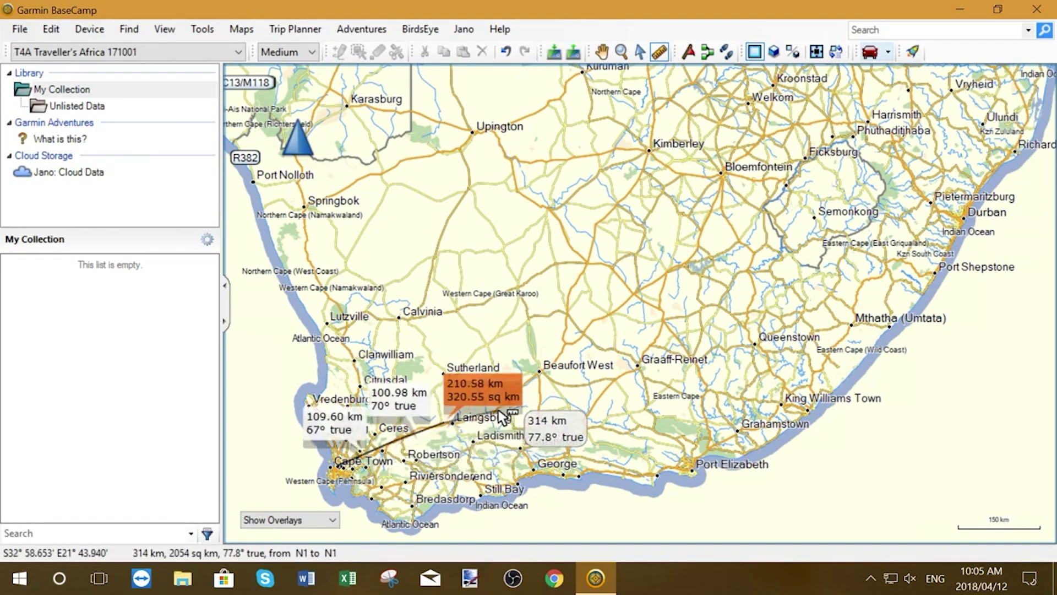
{"action": "left_click", "coordinate": [544, 402]}
{"action": "left_click", "coordinate": [561, 362]}
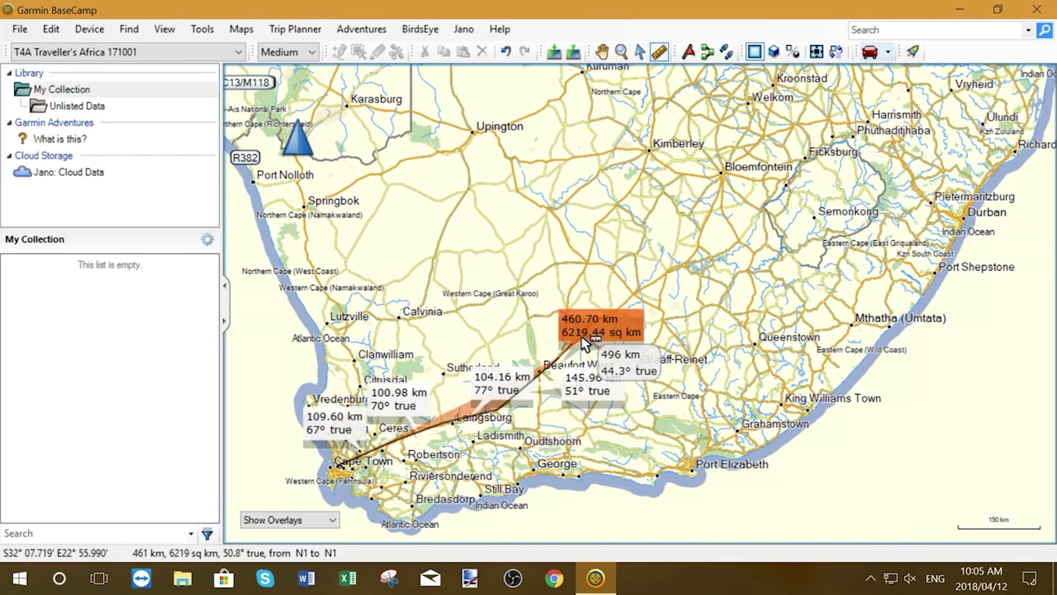
{"action": "left_click", "coordinate": [632, 297]}
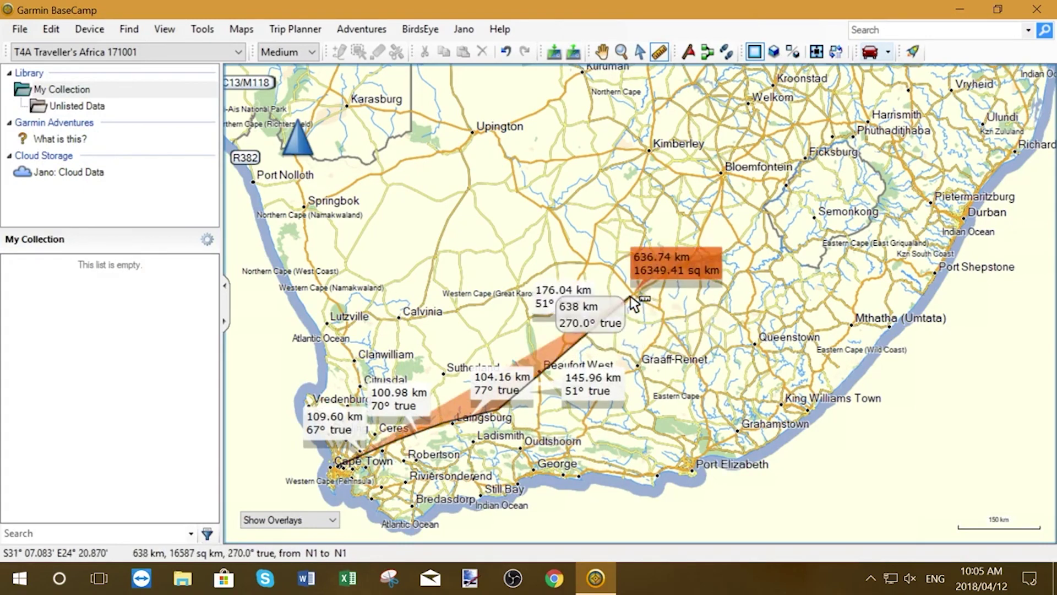
{"action": "left_click", "coordinate": [692, 256]}
{"action": "left_click", "coordinate": [722, 184]}
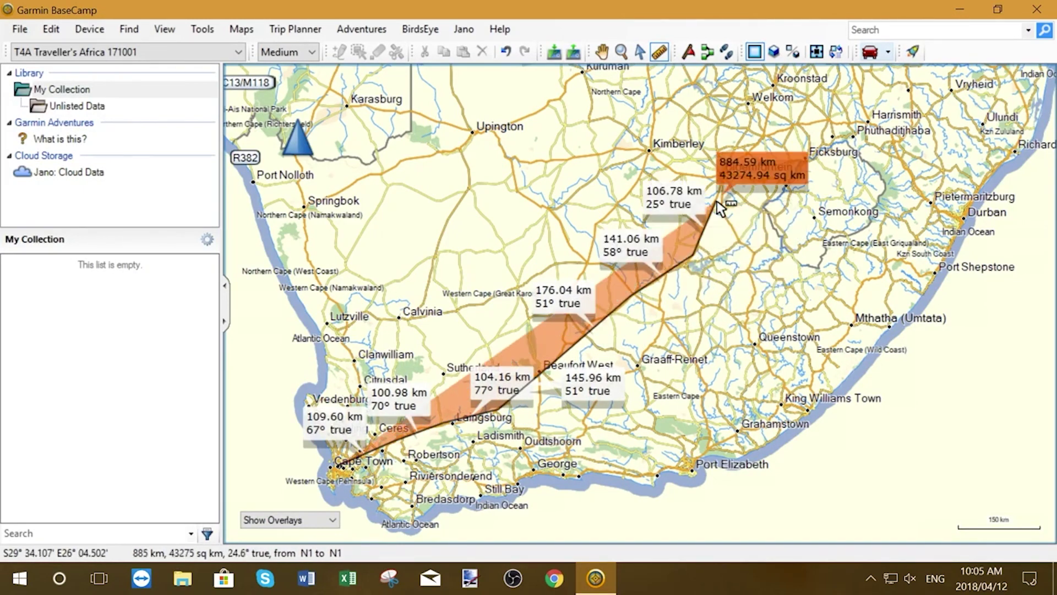
{"action": "left_click", "coordinate": [723, 175]}
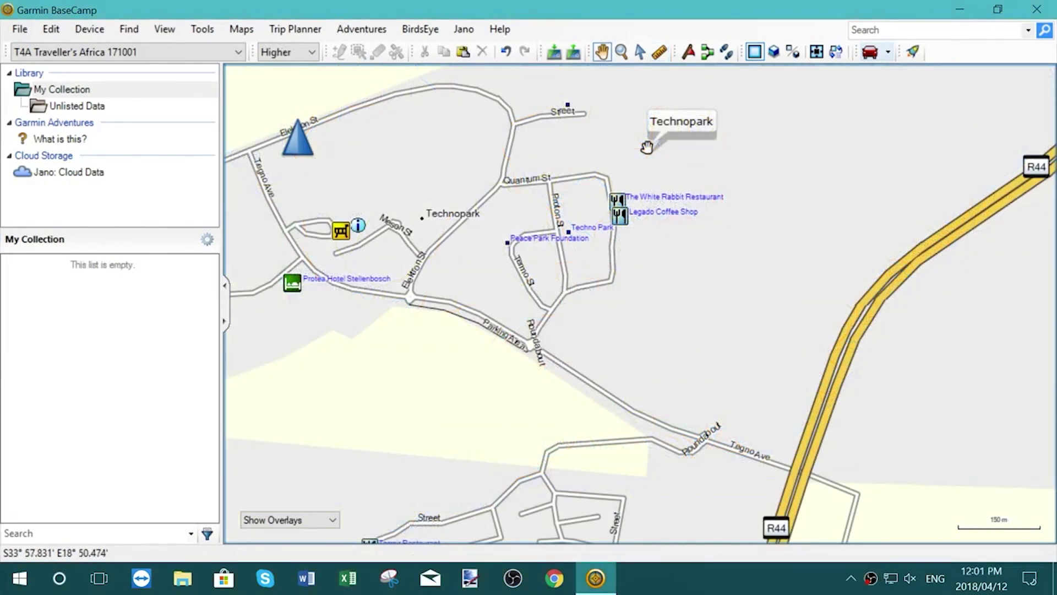
- Create a waypoint on Meson St in Technopark and rename it 001 Tracks4Africa
{"action": "left_click", "coordinate": [689, 53]}
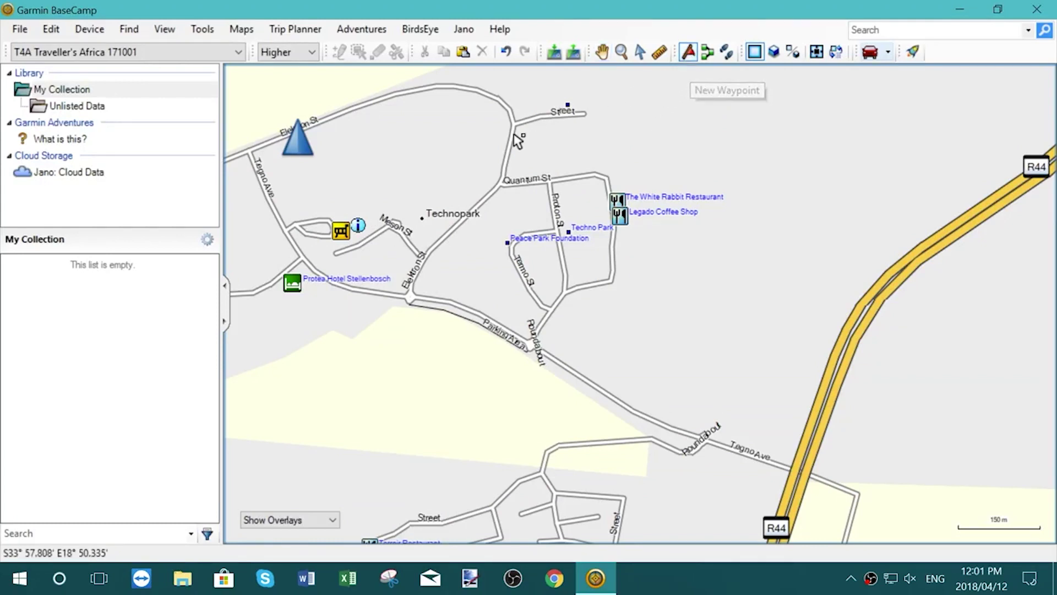
{"action": "left_click", "coordinate": [366, 246]}
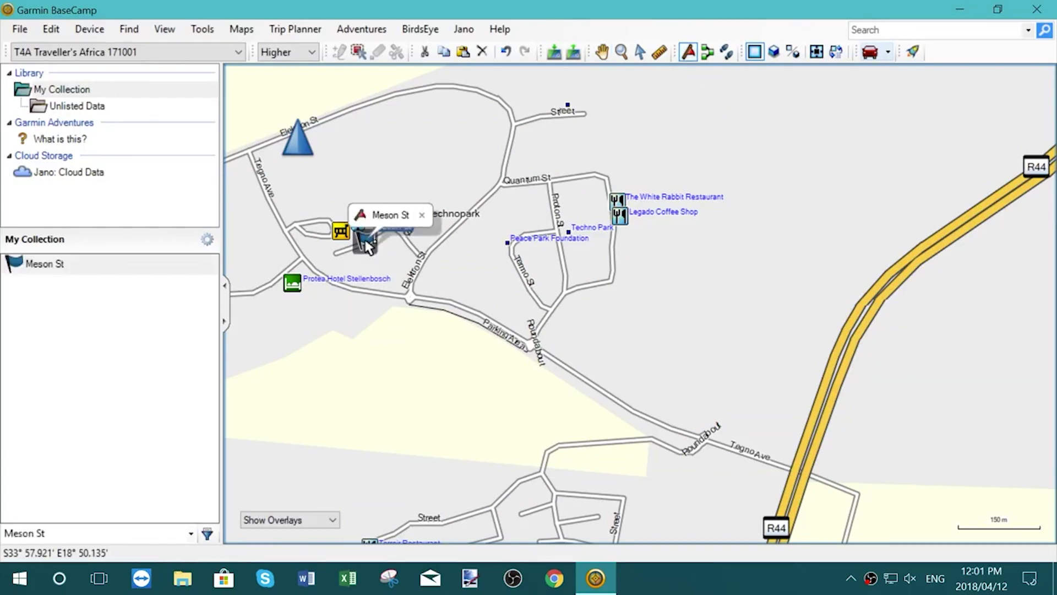
{"action": "right_click", "coordinate": [76, 262]}
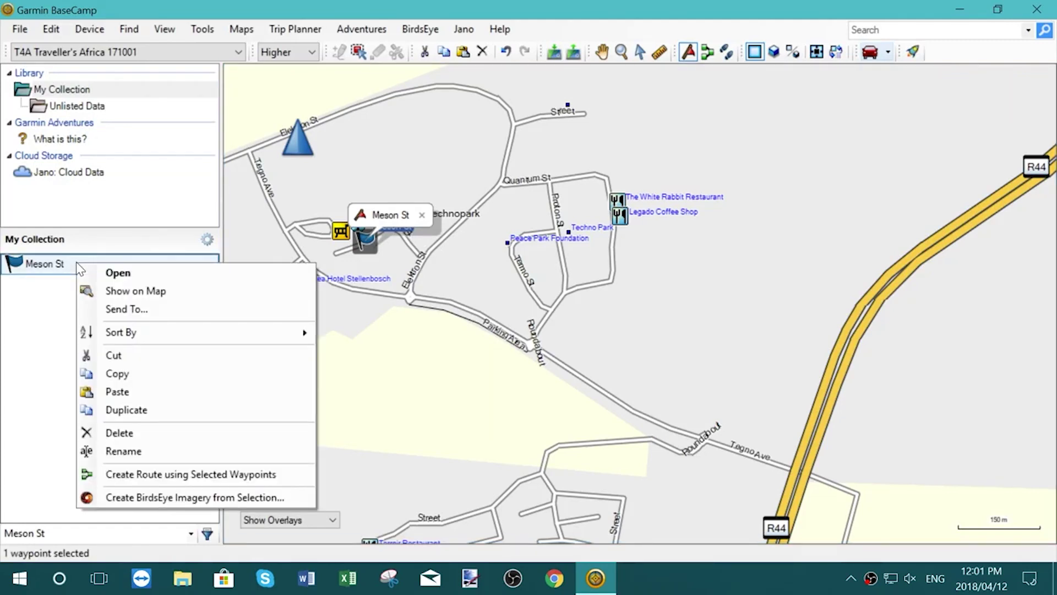
{"action": "left_click", "coordinate": [135, 451]}
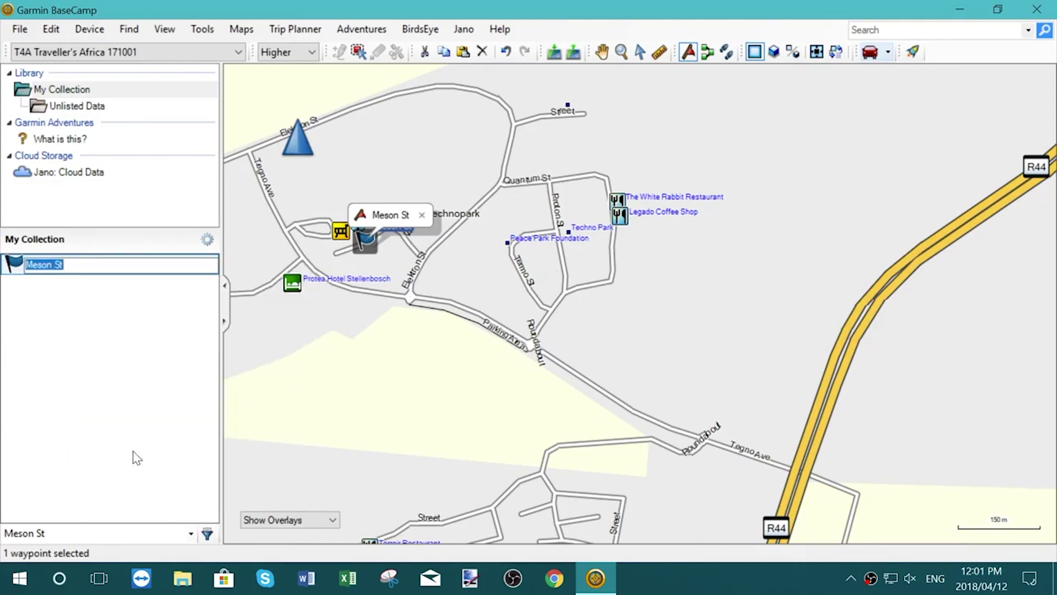
{"action": "type", "text": "001 Tracks4Africa"}
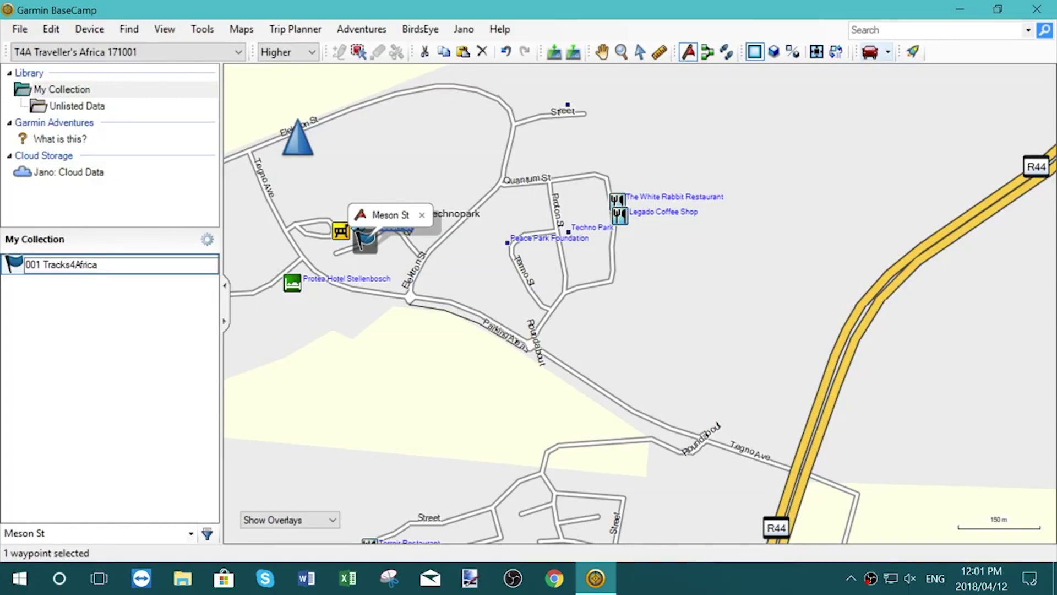
{"action": "key", "text": "Return"}
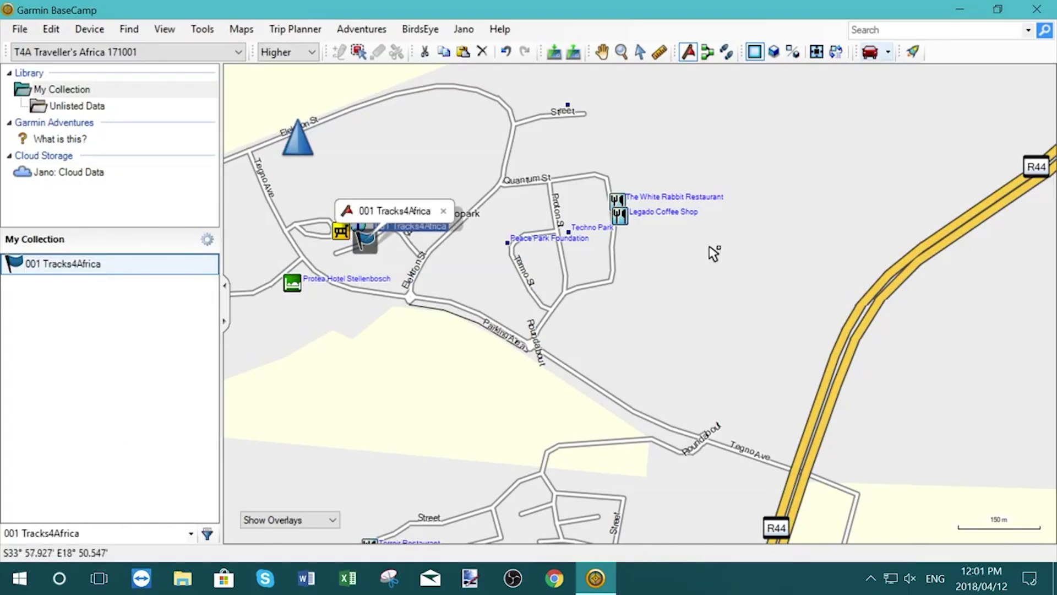
- Create a waypoint where Tegno Ave meets the R44 and rename it 002 R44 in its properties
{"action": "left_click", "coordinate": [794, 473]}
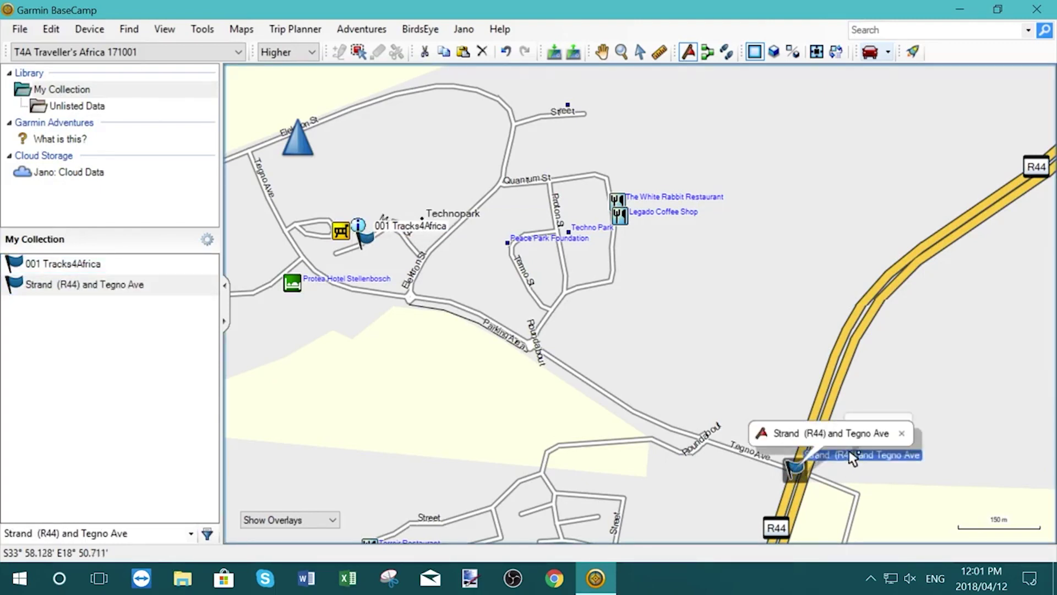
{"action": "right_click", "coordinate": [65, 291]}
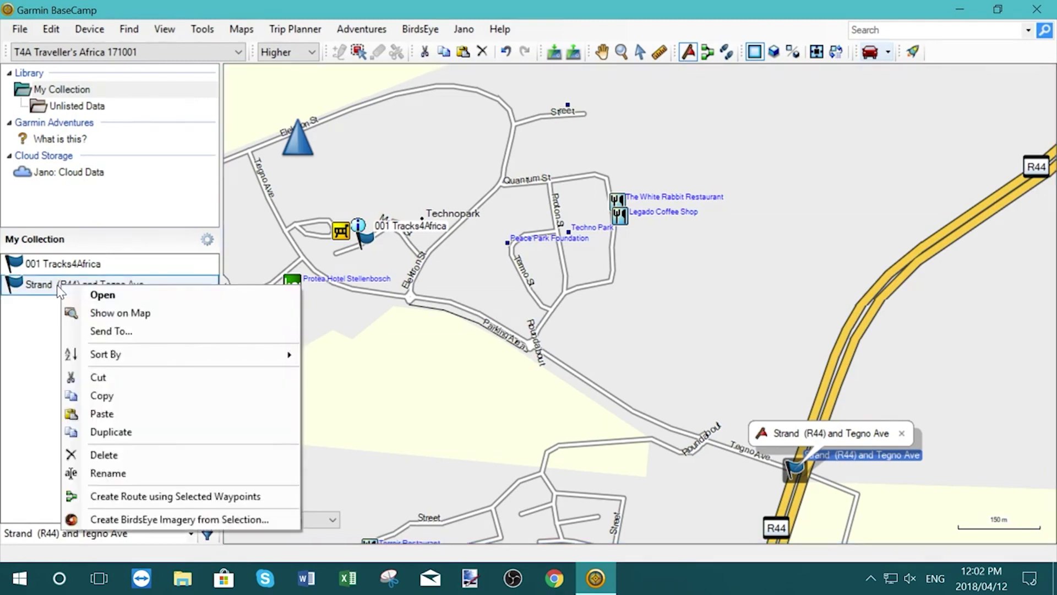
{"action": "left_click", "coordinate": [110, 296]}
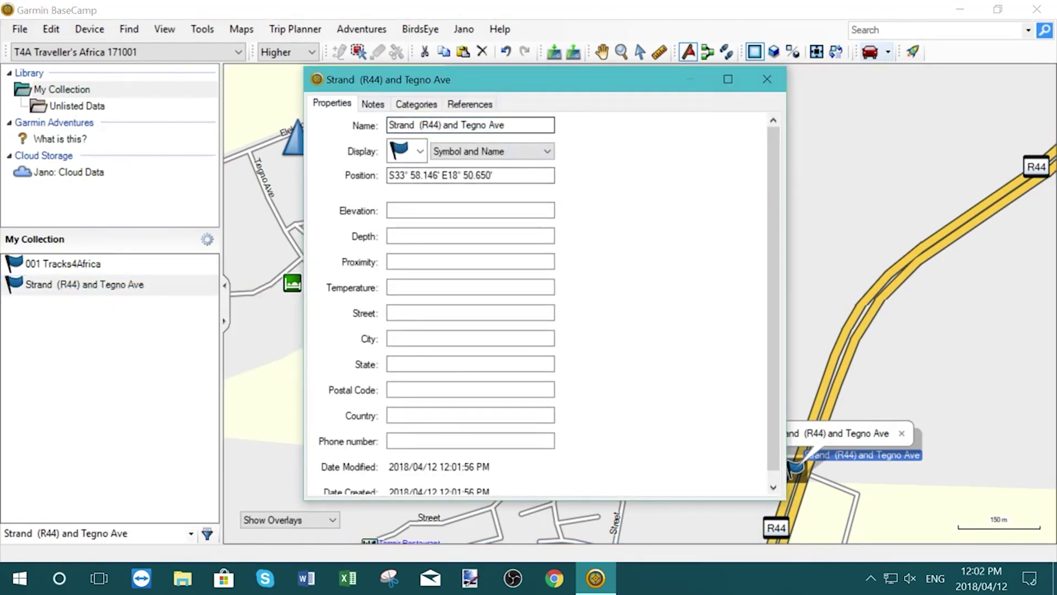
{"action": "left_click_drag", "start_coordinate": [505, 125], "coordinate": [330, 123]}
{"action": "type", "text": "00"}
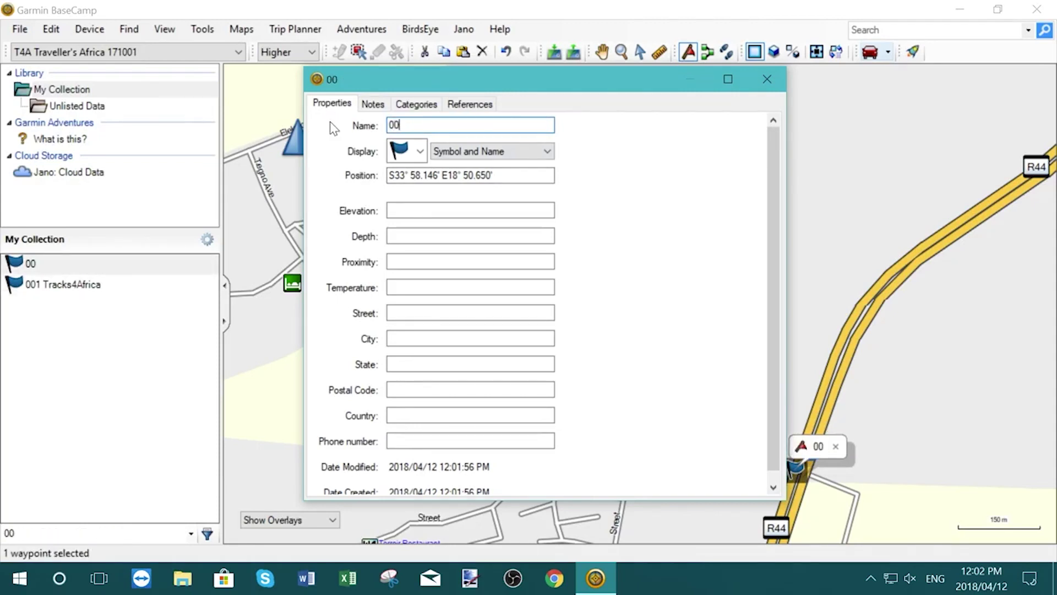
{"action": "type", "text": "2 R44"}
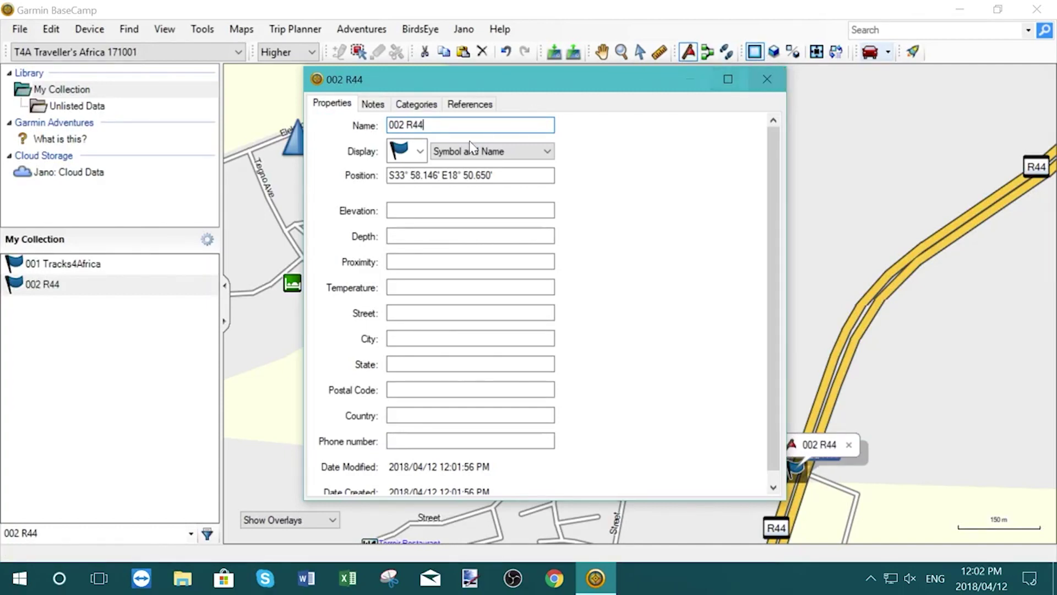
- Set the 002 R44 waypoint's symbol to the green flag marker and select the 001 Tracks4Africa waypoint
{"action": "left_click", "coordinate": [421, 151]}
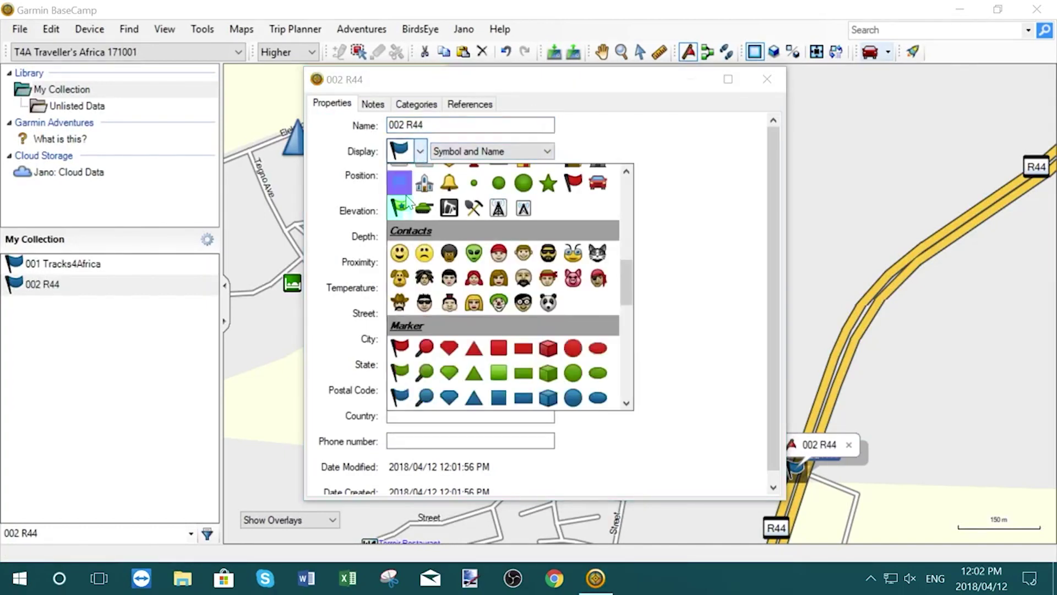
{"action": "left_click", "coordinate": [399, 372]}
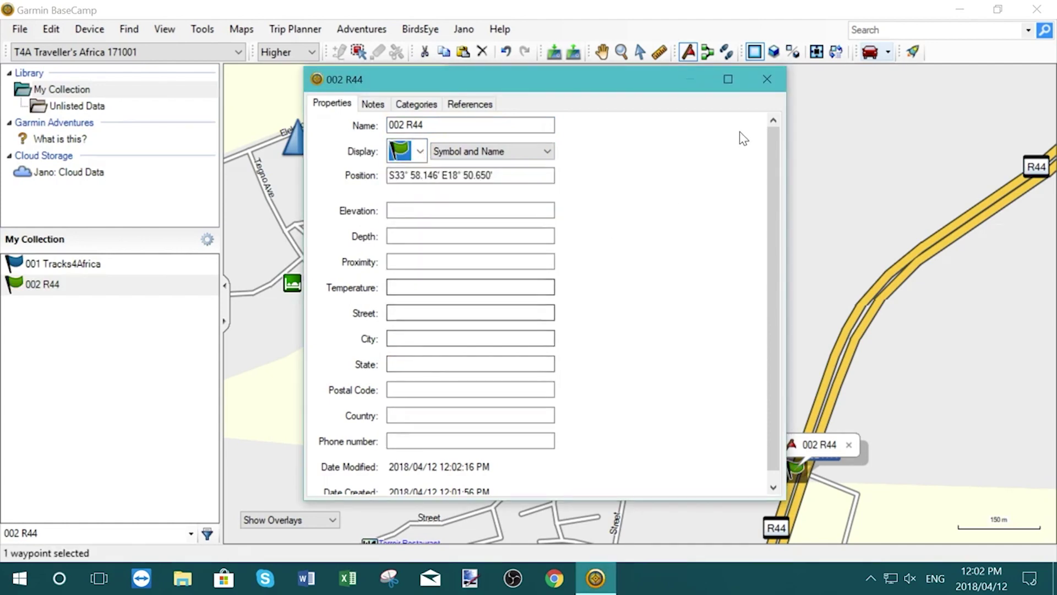
{"action": "left_click", "coordinate": [767, 78]}
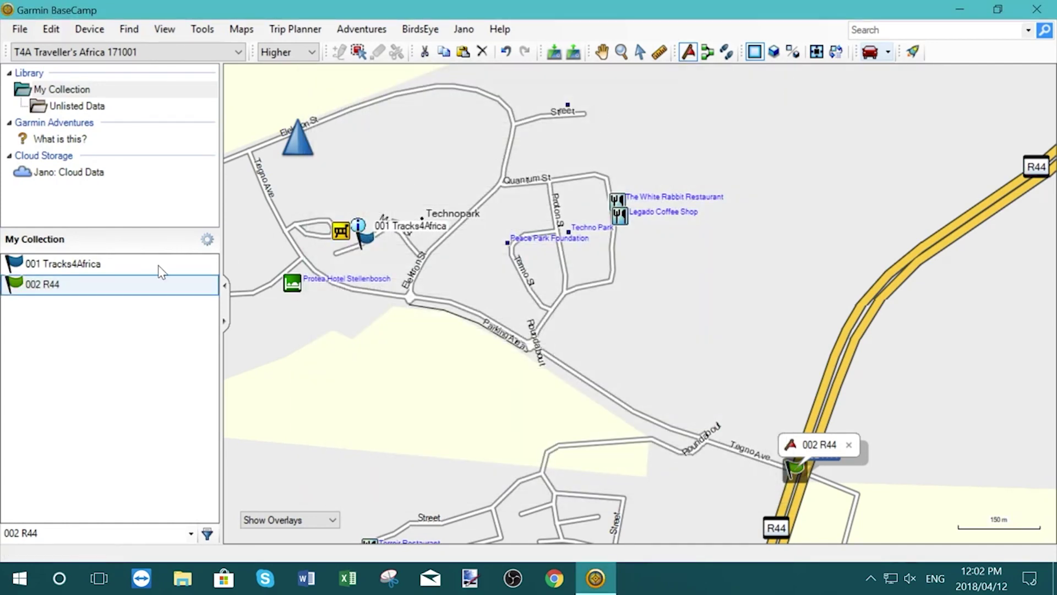
{"action": "left_click", "coordinate": [84, 265]}
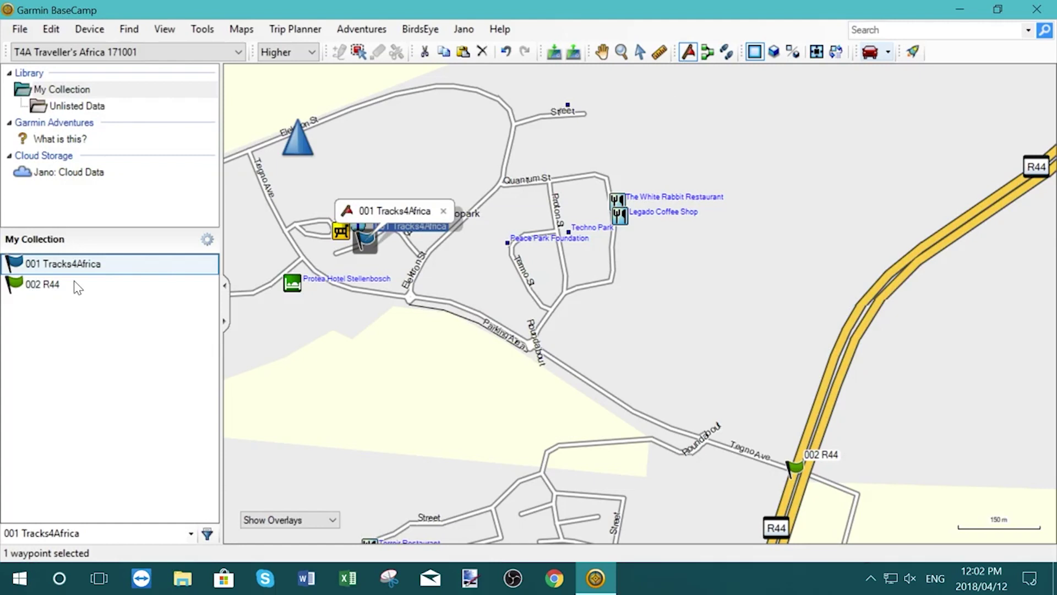
- Create a route from the 001 Tracks4Africa and 002 R44 waypoints
{"action": "left_click", "coordinate": [73, 282], "text": "ctrl"}
{"action": "right_click", "coordinate": [73, 282]}
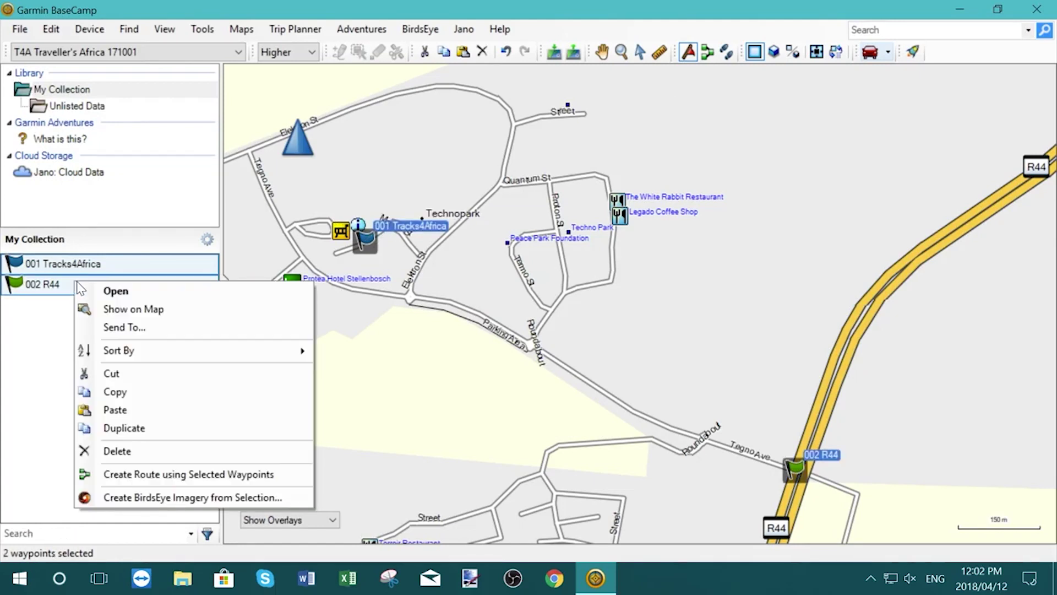
{"action": "left_click", "coordinate": [204, 475]}
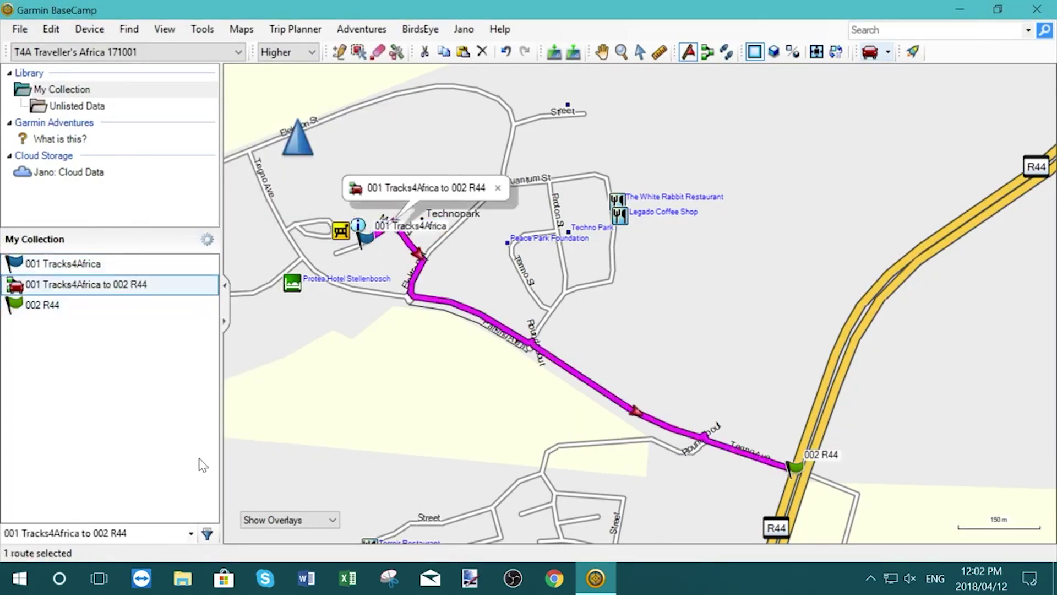
- Reroute the 001 Tracks4Africa to 002 R44 route through The White Rabbit Restaurant by inserting it as a via point
{"action": "left_click", "coordinate": [341, 58]}
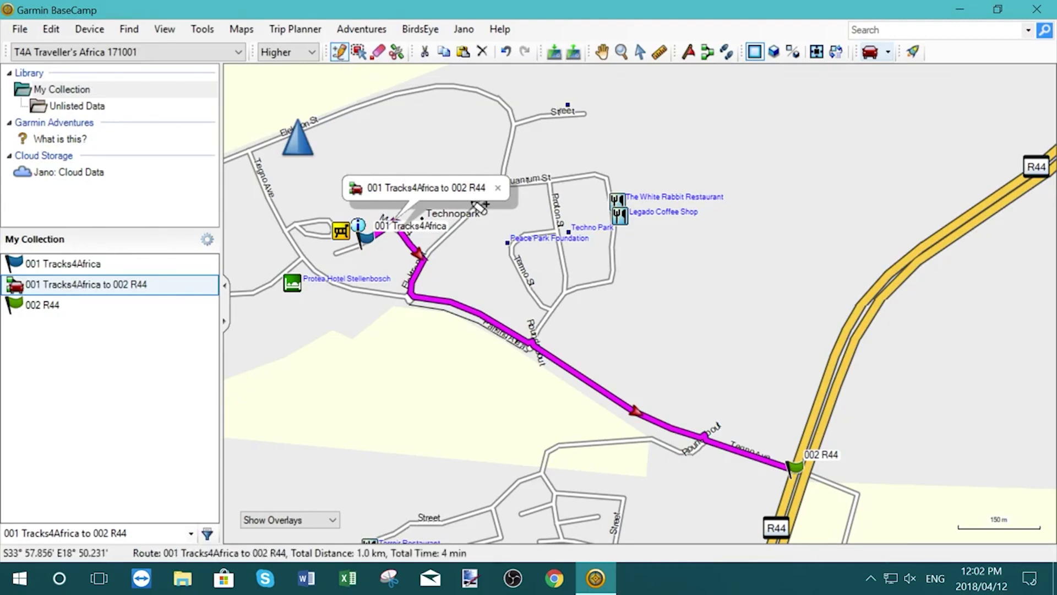
{"action": "left_click", "coordinate": [526, 333]}
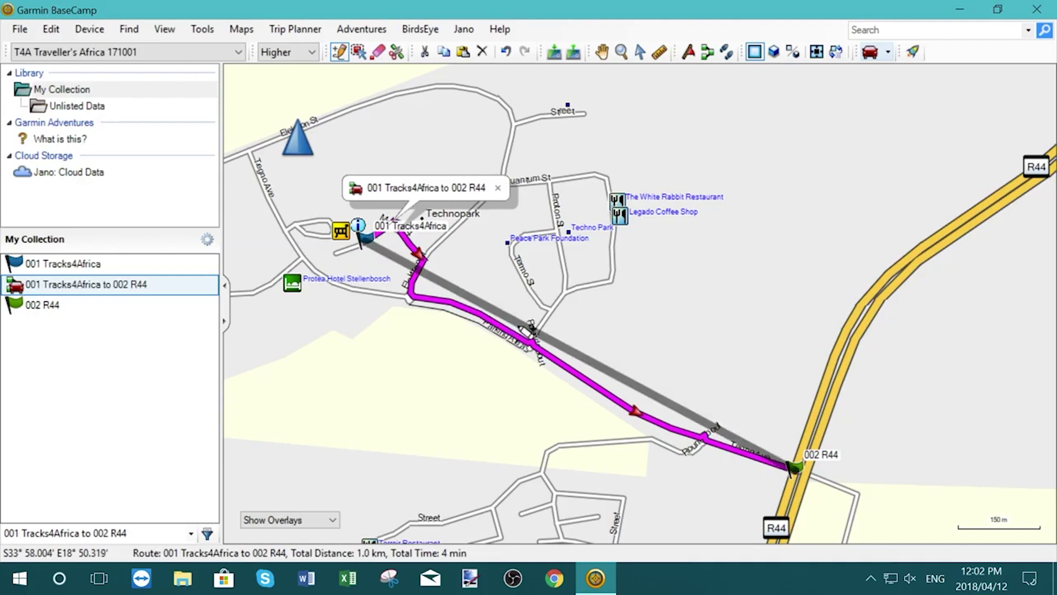
{"action": "left_click", "coordinate": [522, 331]}
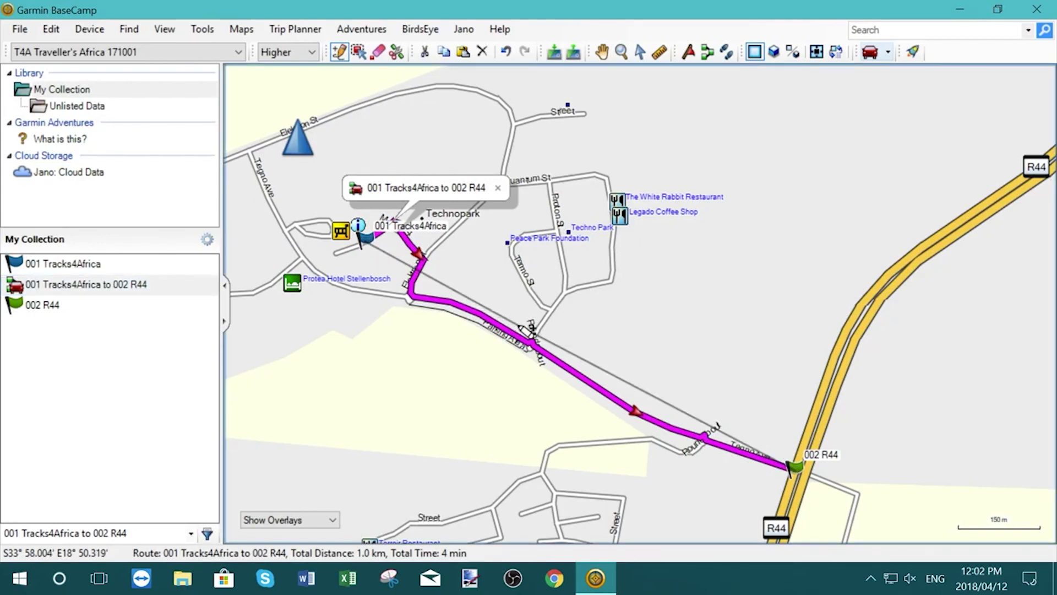
{"action": "left_click", "coordinate": [623, 212]}
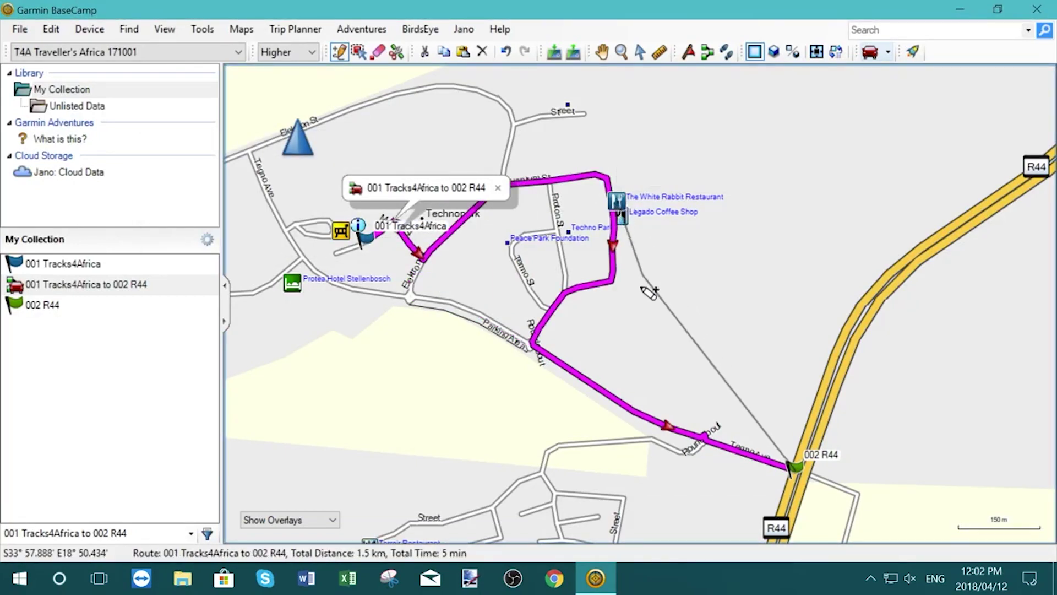
{"action": "key", "text": "Escape"}
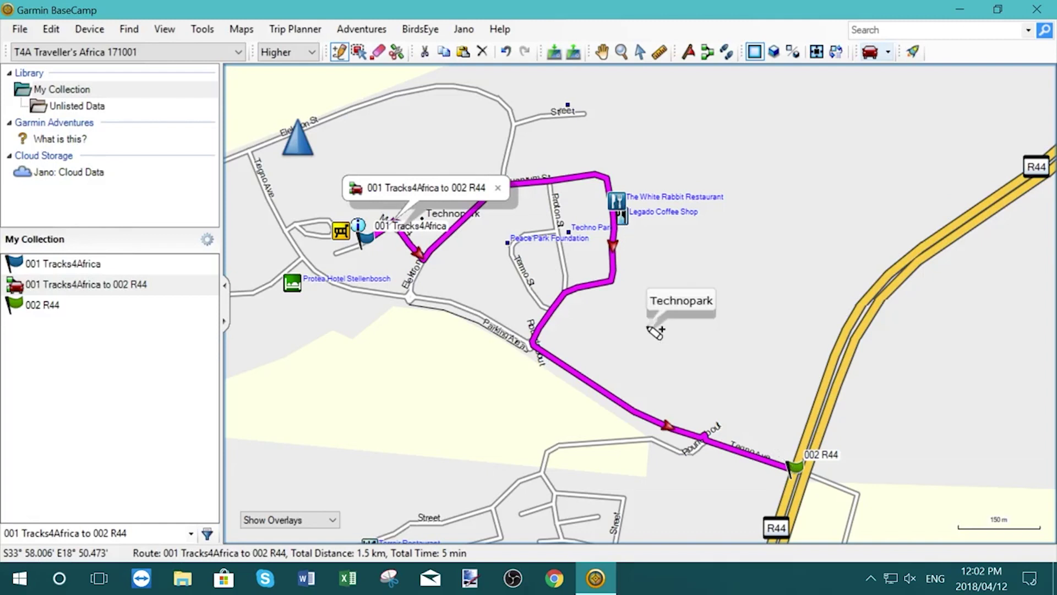
- Review the via points in the properties of the 001 Tracks4Africa to 002 R44 route and close them
{"action": "right_click", "coordinate": [132, 290]}
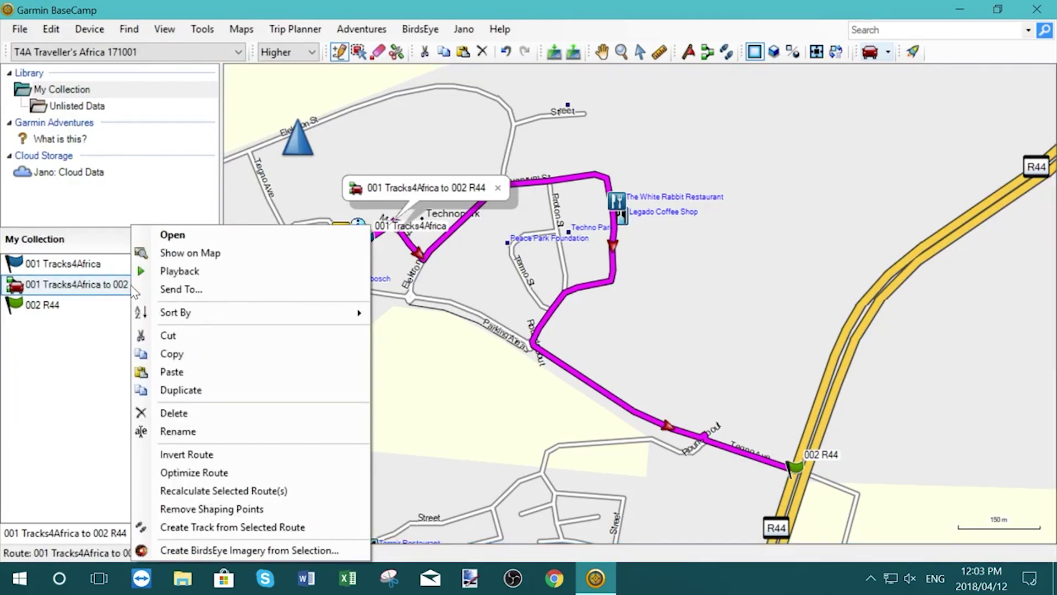
{"action": "left_click", "coordinate": [190, 236]}
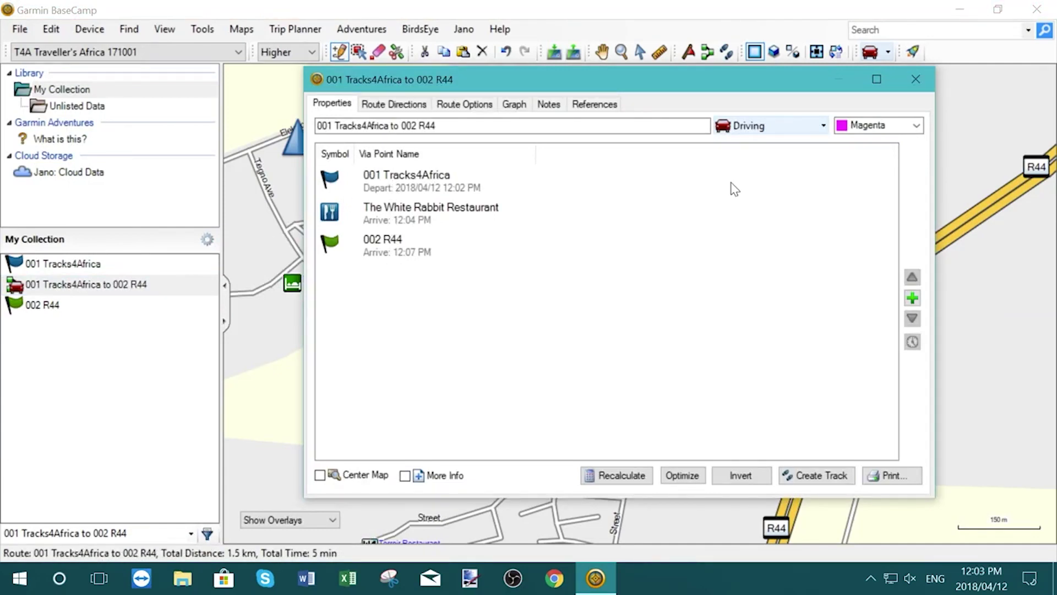
{"action": "left_click", "coordinate": [917, 79]}
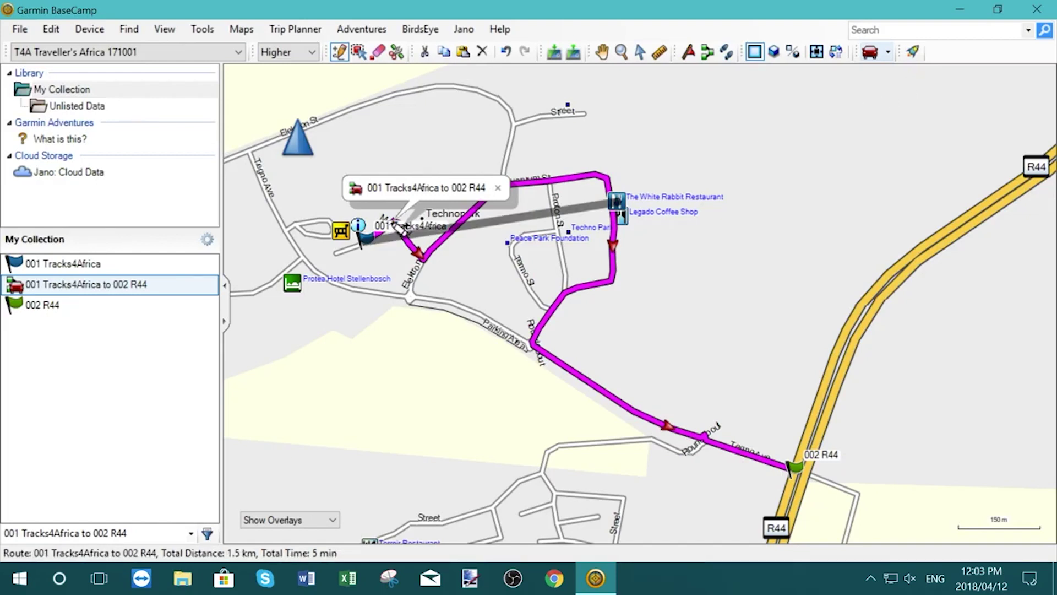
- Delete the 001 Tracks4Africa to 002 R44 route from all lists
{"action": "right_click", "coordinate": [84, 290]}
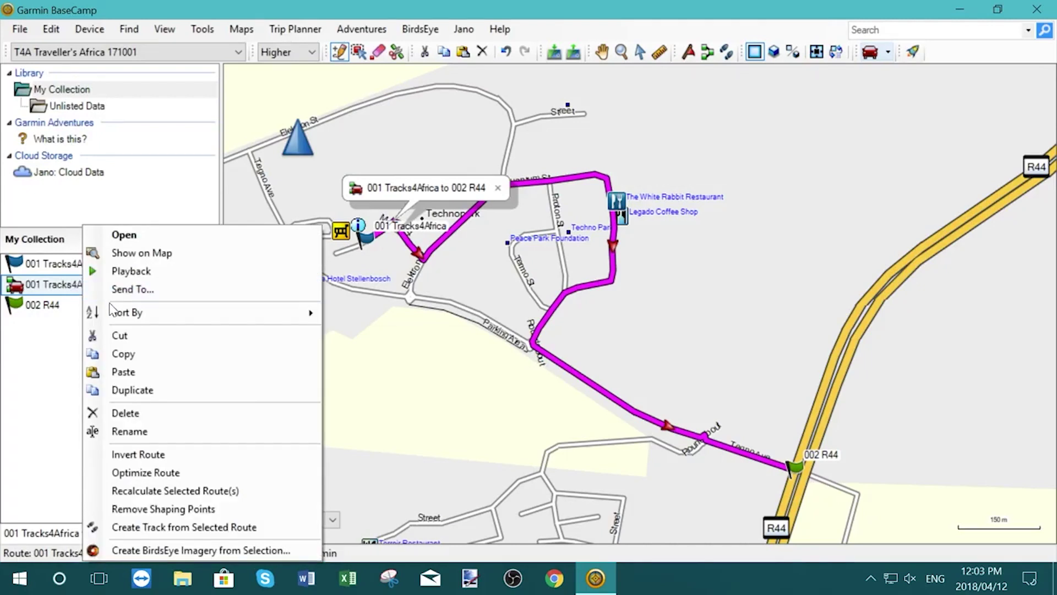
{"action": "left_click", "coordinate": [129, 416]}
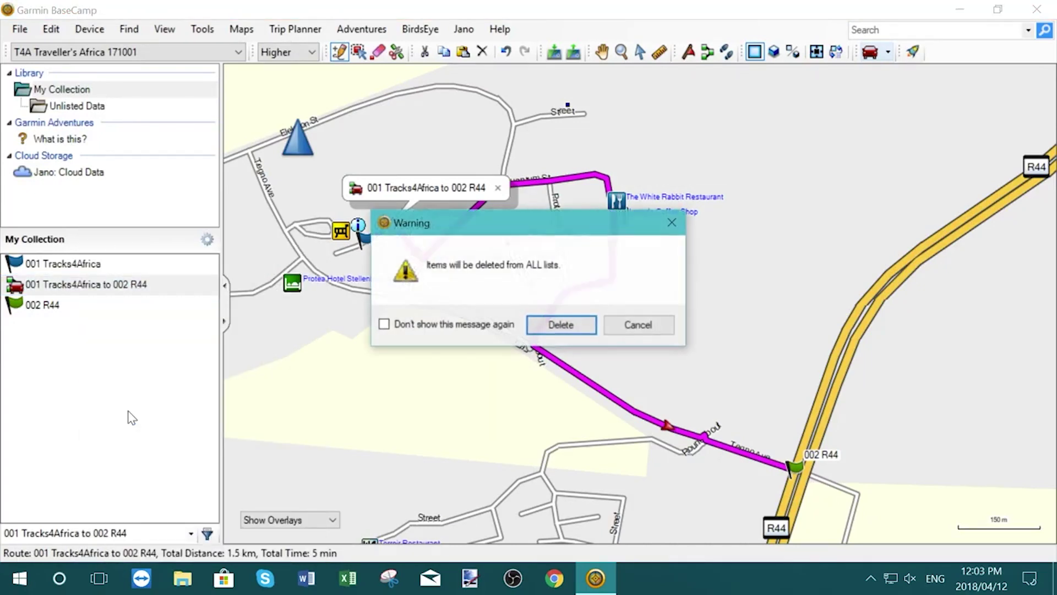
{"action": "left_click", "coordinate": [561, 325]}
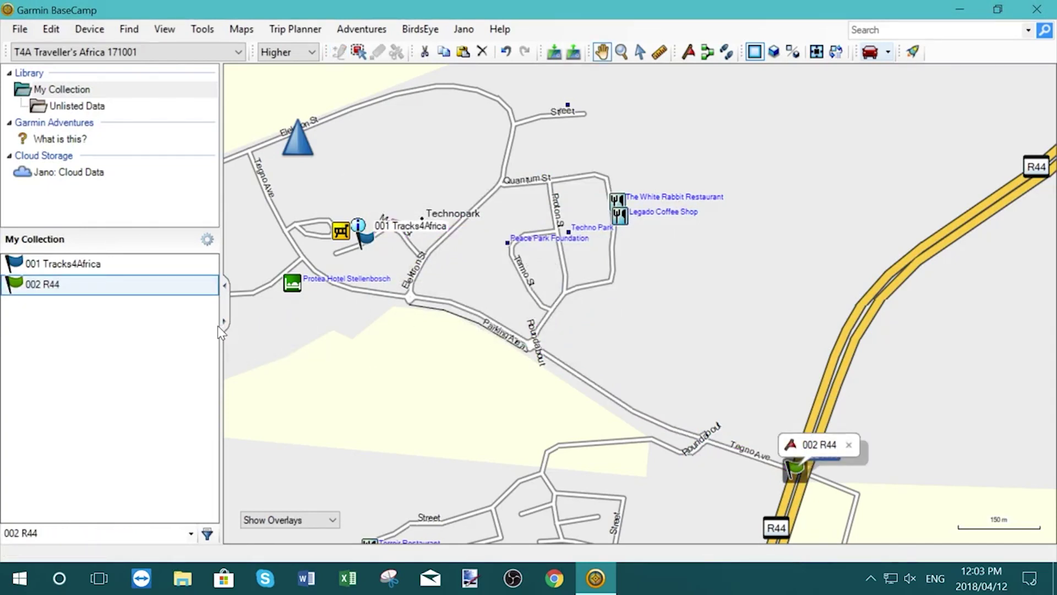
- Create a waypoint from The White Rabbit Restaurant point of interest on the map
{"action": "left_click", "coordinate": [82, 290]}
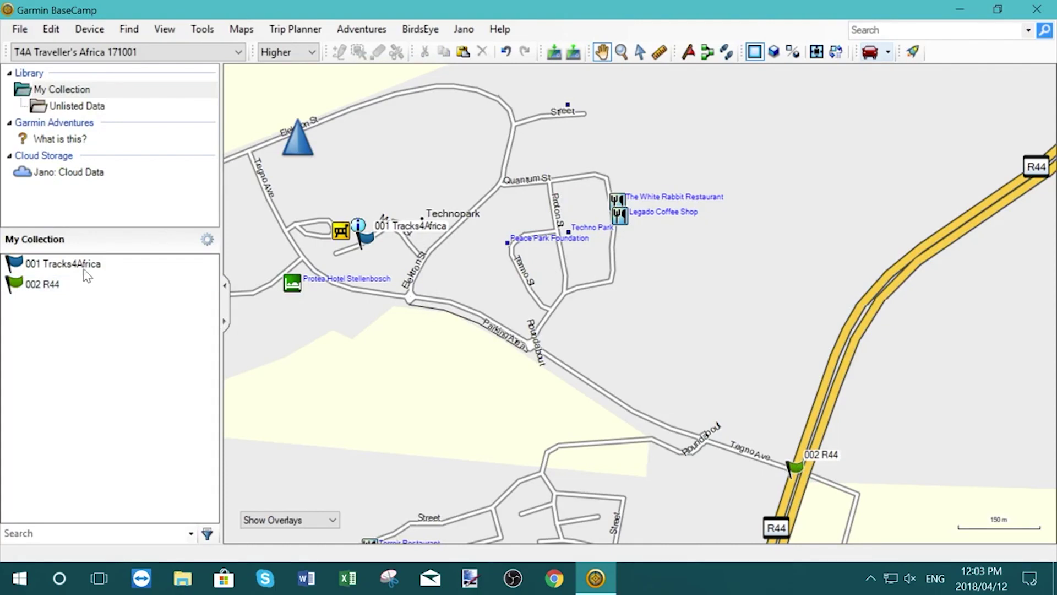
{"action": "left_click", "coordinate": [85, 266]}
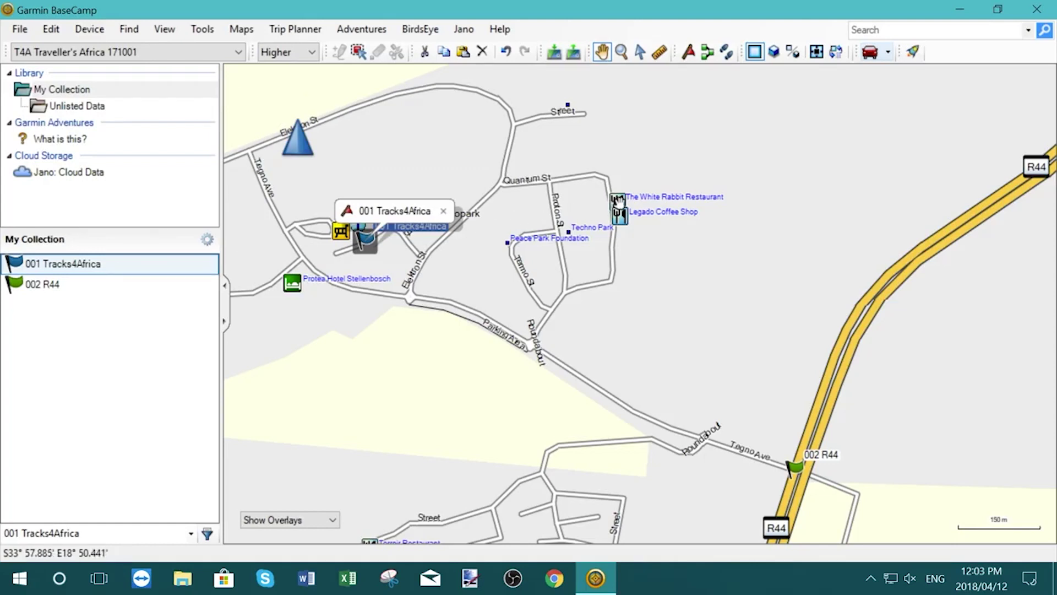
{"action": "left_click", "coordinate": [649, 197]}
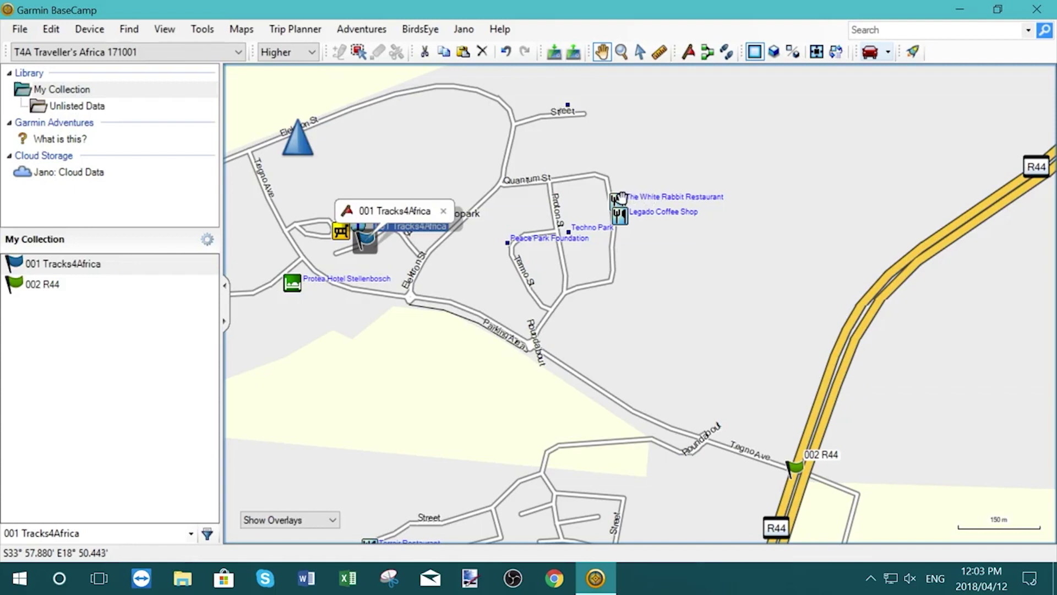
{"action": "mouse_move", "coordinate": [647, 198]}
{"action": "left_click", "coordinate": [737, 117]}
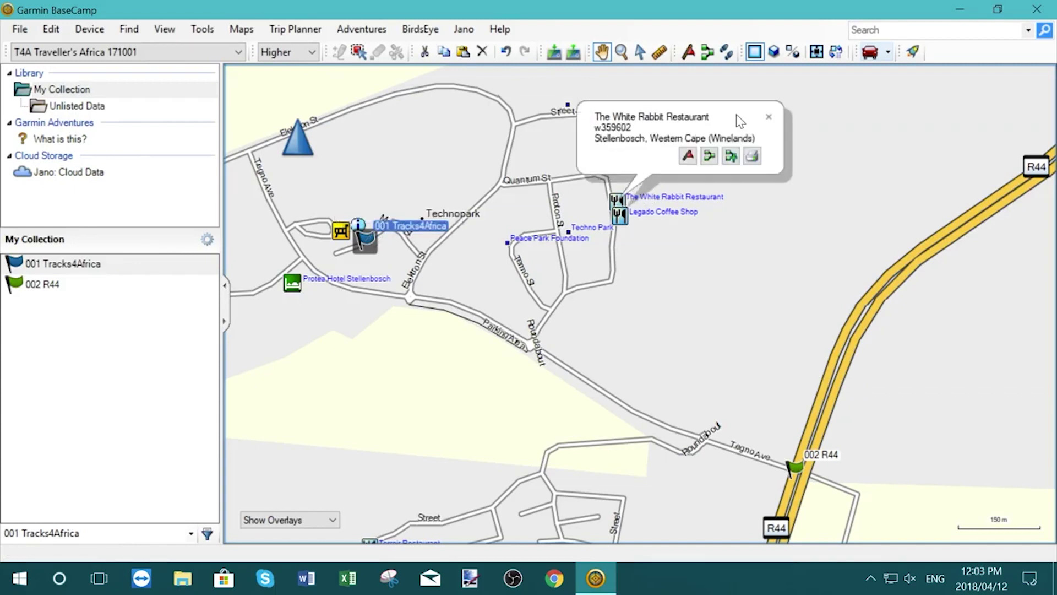
{"action": "left_click", "coordinate": [690, 157]}
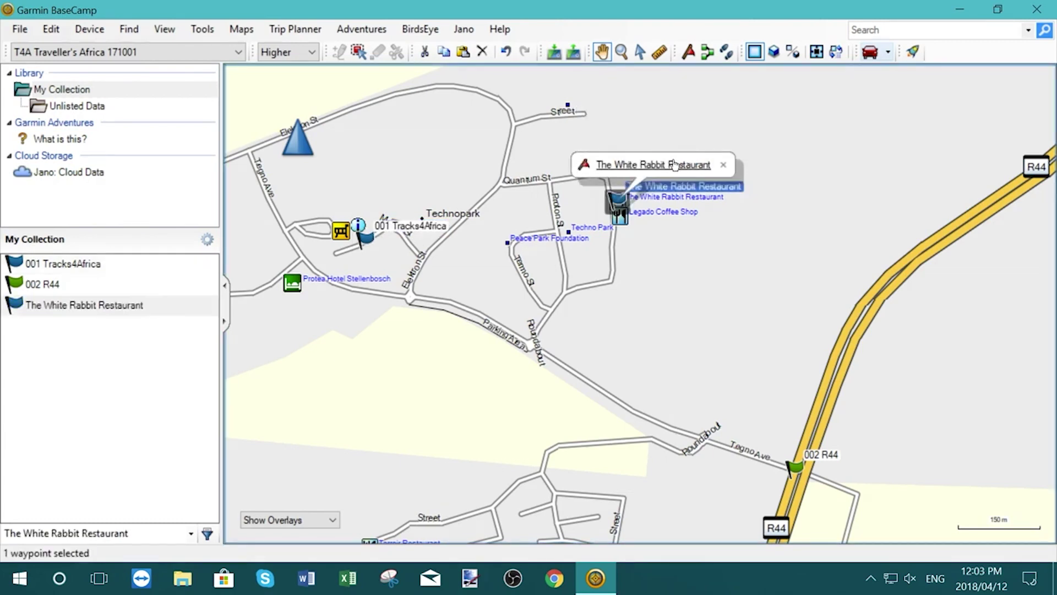
- Rename the restaurant waypoint as 002 The White Rabbit Restaurant
{"action": "right_click", "coordinate": [38, 308]}
{"action": "left_click", "coordinate": [103, 496]}
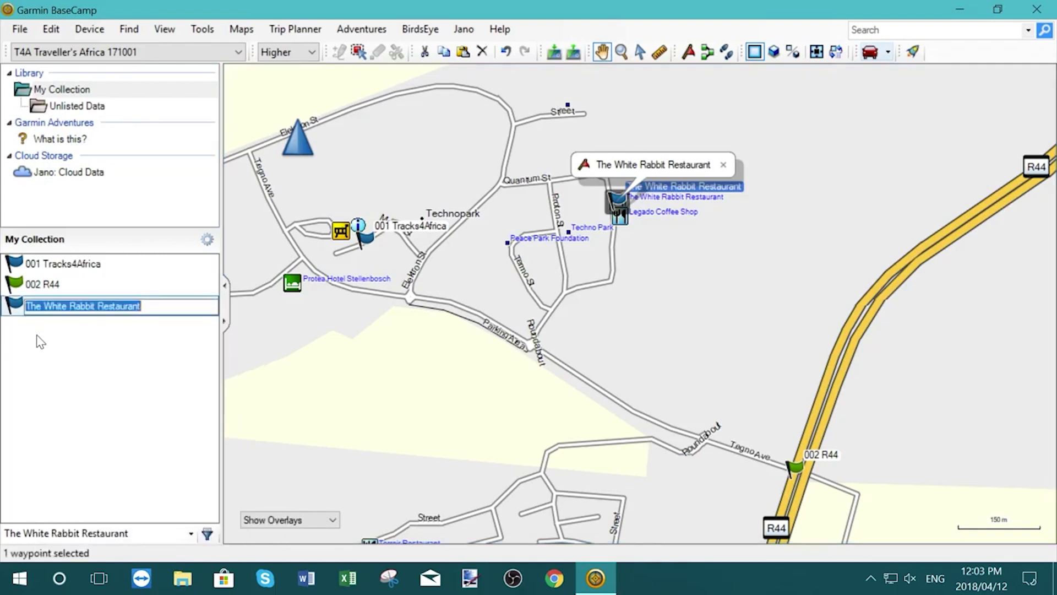
{"action": "key", "text": "Home"}
{"action": "type", "text": "002"}
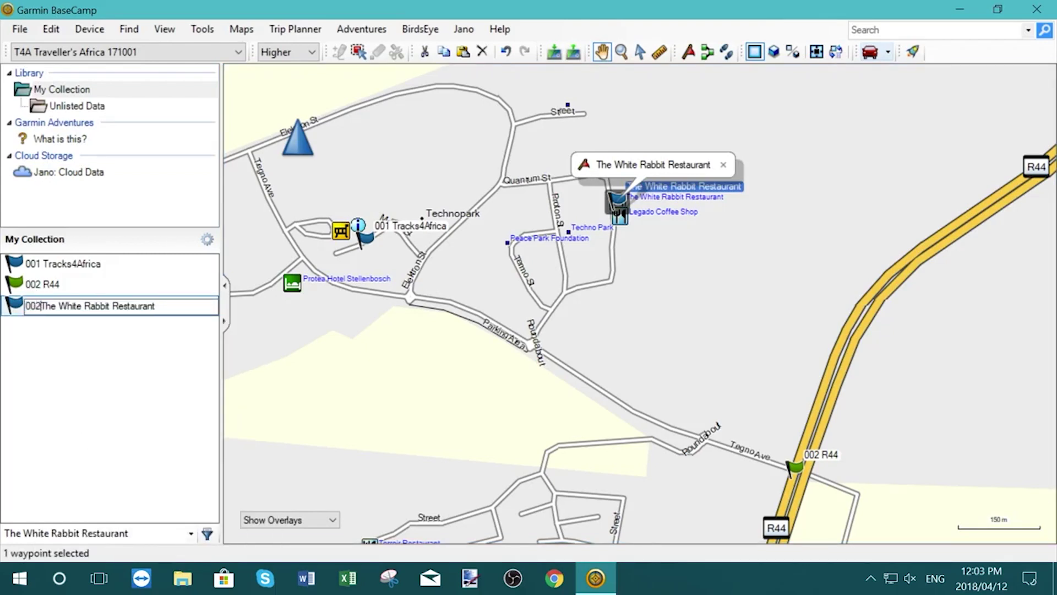
{"action": "key", "text": "Return"}
- Rename the green-flag 002 R44 waypoint as 003 R44
{"action": "left_click", "coordinate": [35, 284]}
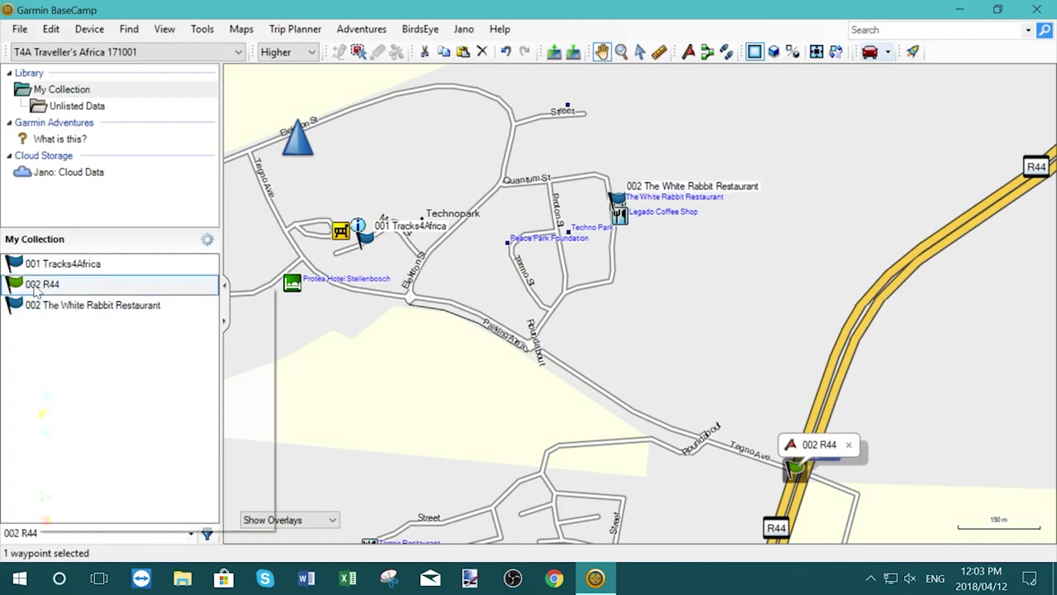
{"action": "right_click", "coordinate": [34, 284]}
{"action": "left_click", "coordinate": [81, 473]}
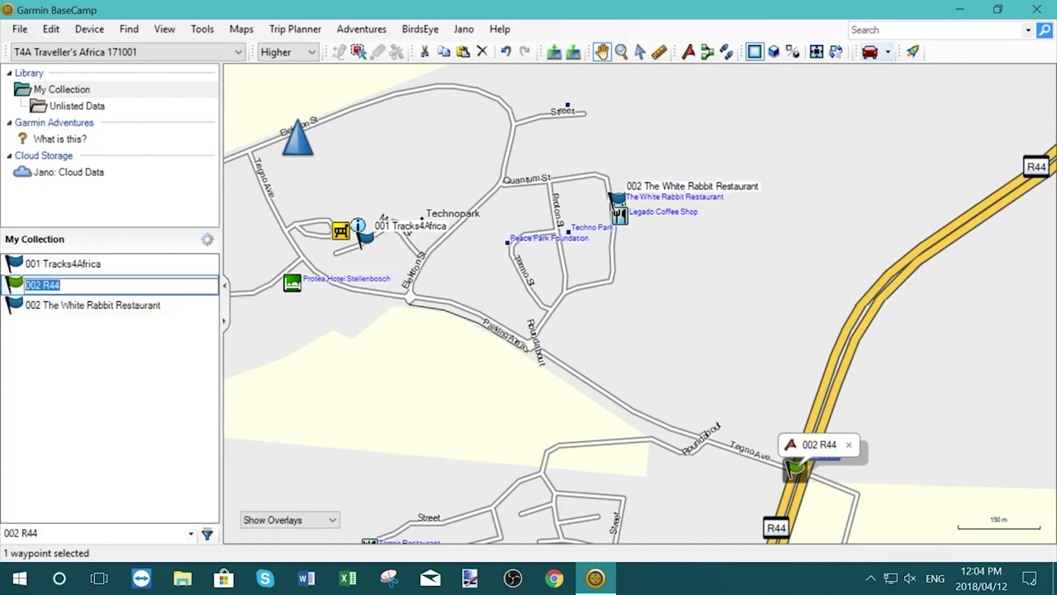
{"action": "key", "text": "Home"}
{"action": "key", "text": "Delete"}
{"action": "key", "text": "Delete"}
{"action": "key", "text": "Delete"}
{"action": "type", "text": "003"}
{"action": "key", "text": "Return"}
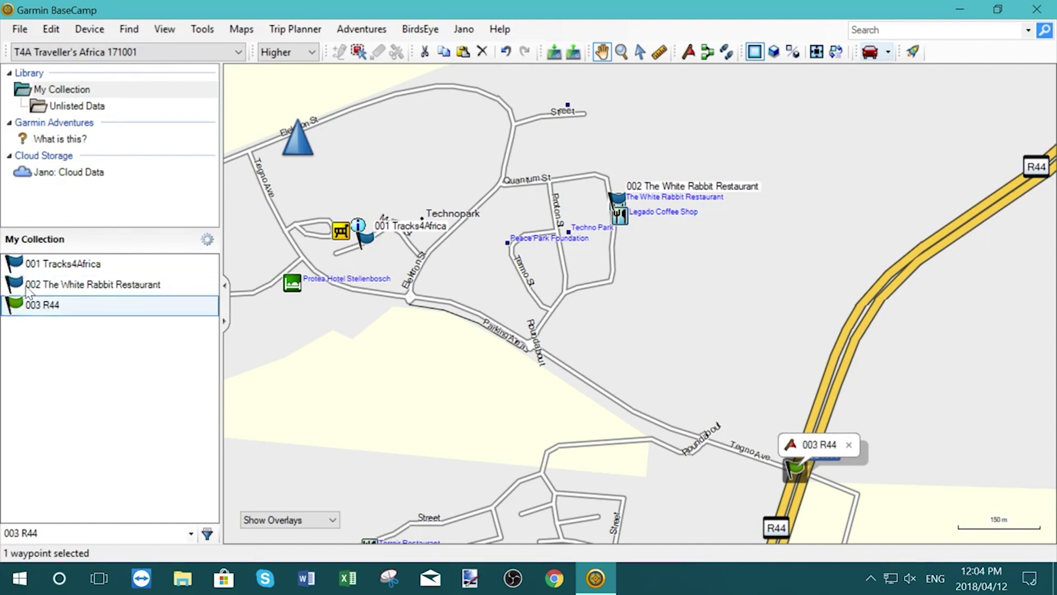
- Check the sort criteria and sort order available for the My Collection list
{"action": "left_click", "coordinate": [207, 240]}
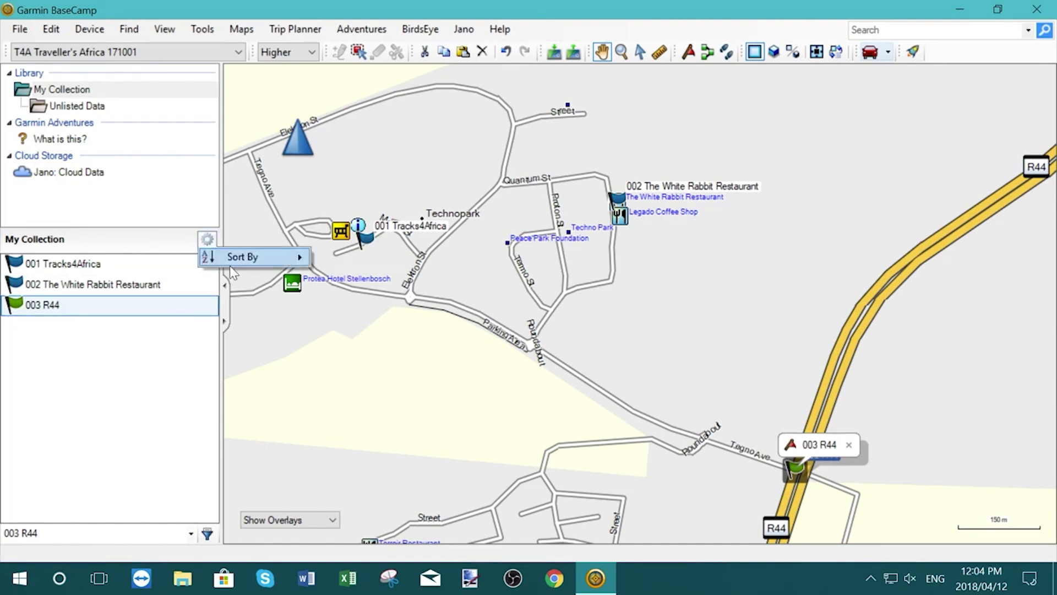
{"action": "mouse_move", "coordinate": [237, 257]}
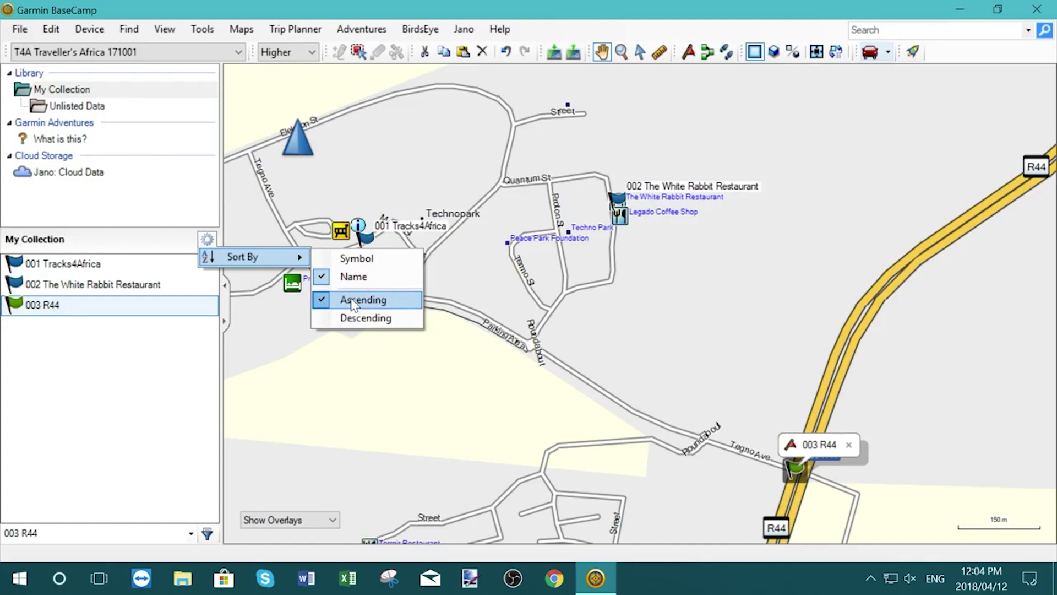
{"action": "left_click", "coordinate": [208, 241]}
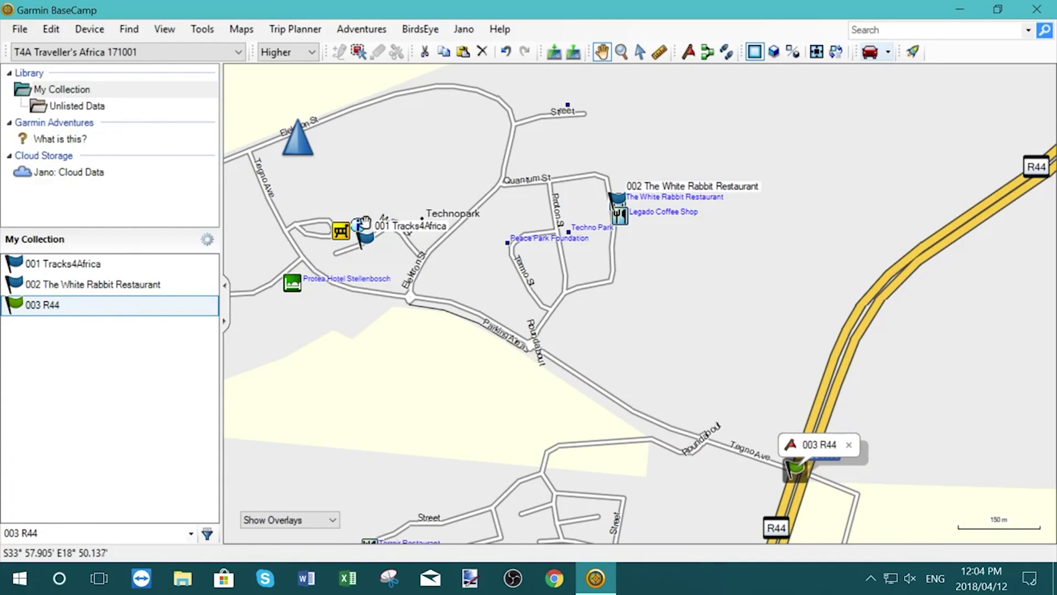
- Create a route through the 001 Tracks4Africa, 002 The White Rabbit Restaurant and 003 R44 waypoints
{"action": "left_click", "coordinate": [113, 263]}
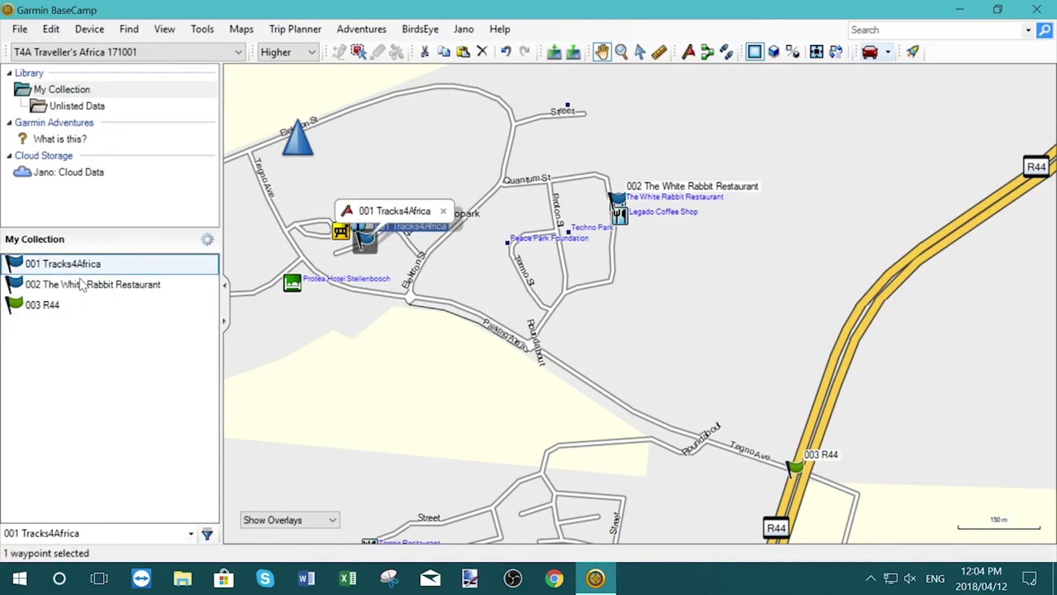
{"action": "left_click", "coordinate": [60, 306], "text": "shift"}
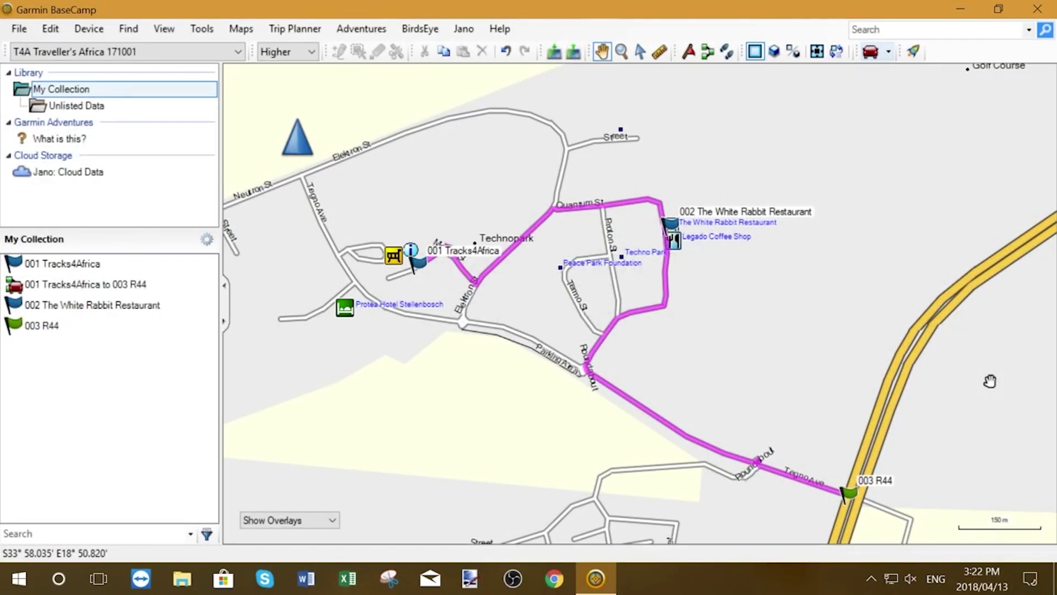
- Create a list folder named South Africa in My Collection
{"action": "right_click", "coordinate": [70, 90]}
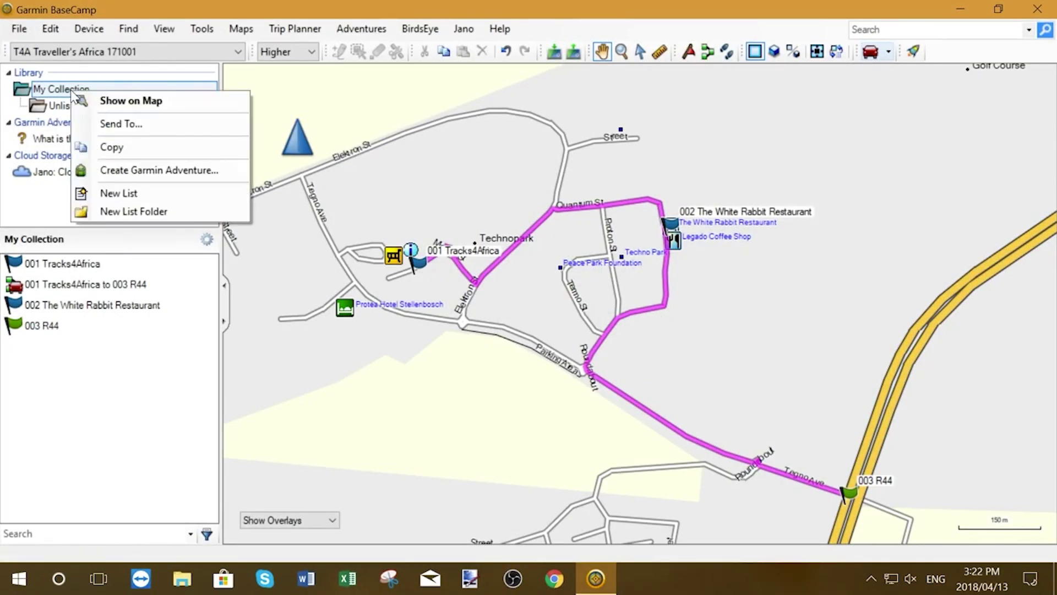
{"action": "left_click", "coordinate": [132, 211]}
{"action": "type", "text": "So"}
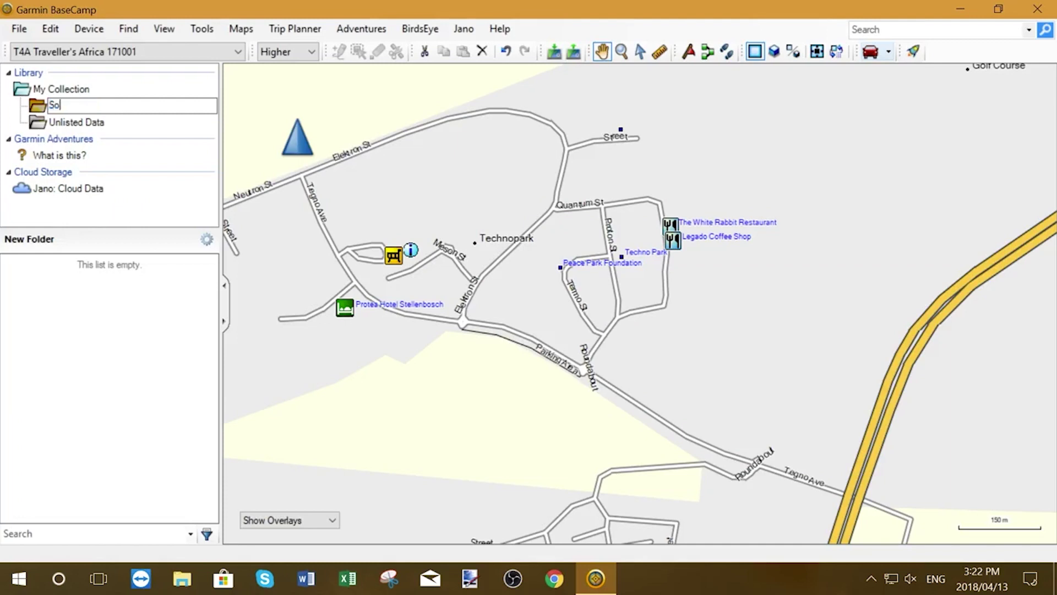
{"action": "type", "text": "uth Africa"}
{"action": "key", "text": "Return"}
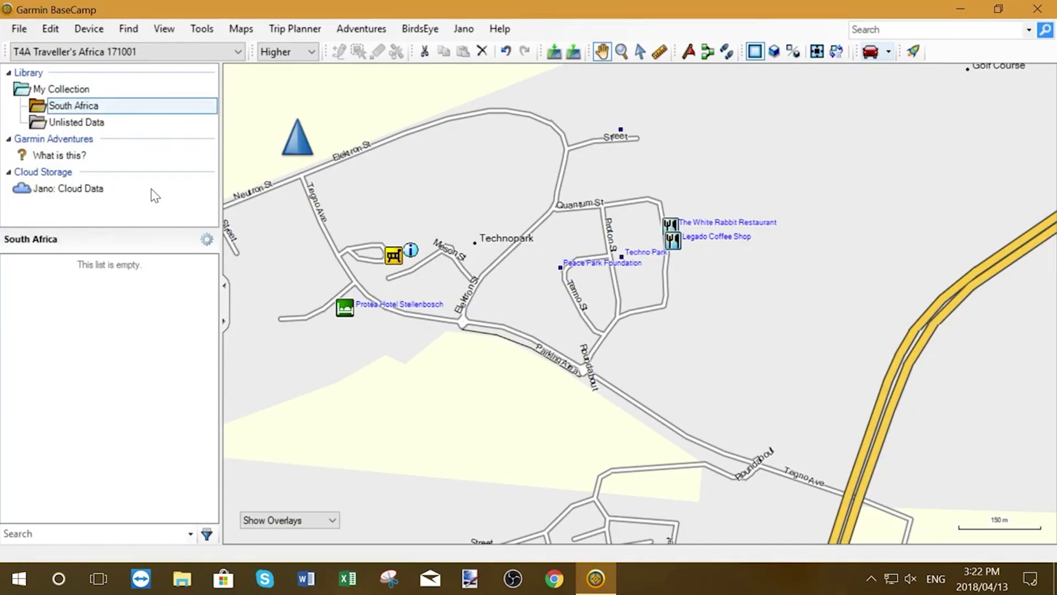
- Create a list named Trip A inside the South Africa folder
{"action": "right_click", "coordinate": [87, 107]}
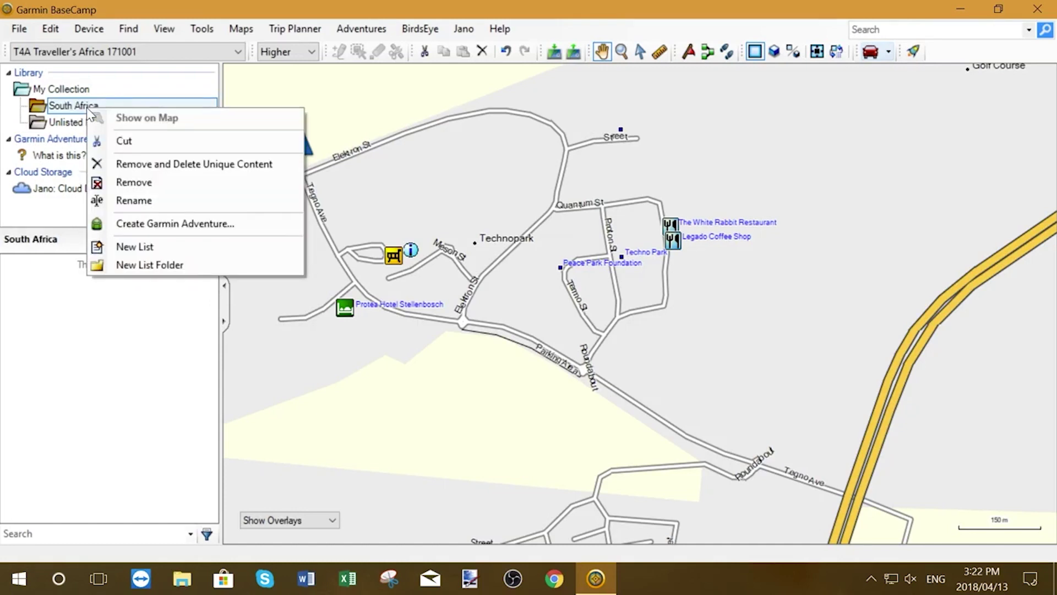
{"action": "left_click", "coordinate": [127, 247]}
{"action": "type", "text": "Tr"}
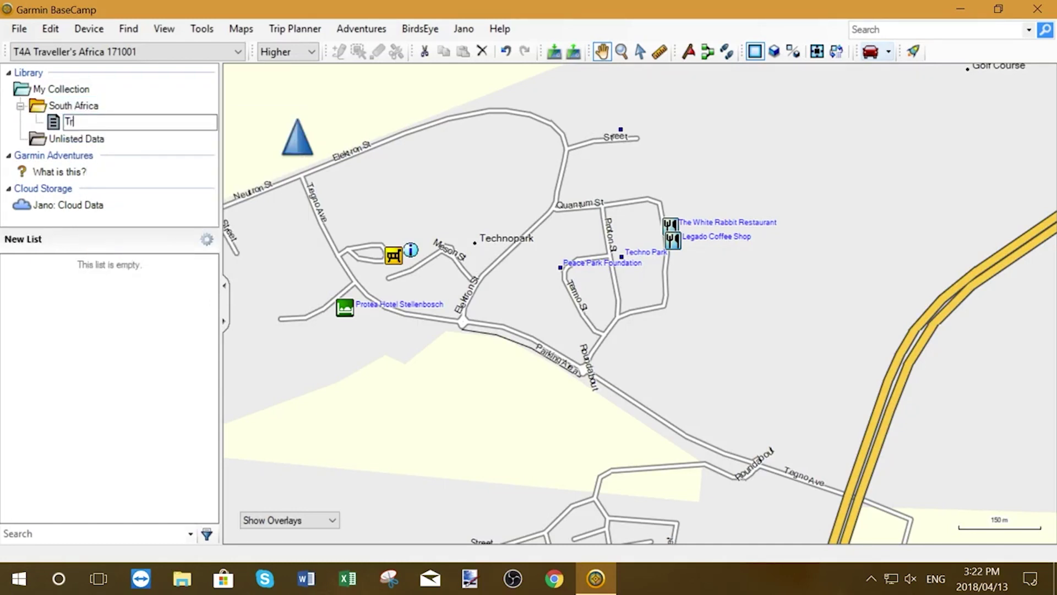
{"action": "type", "text": "ip A"}
{"action": "key", "text": "Return"}
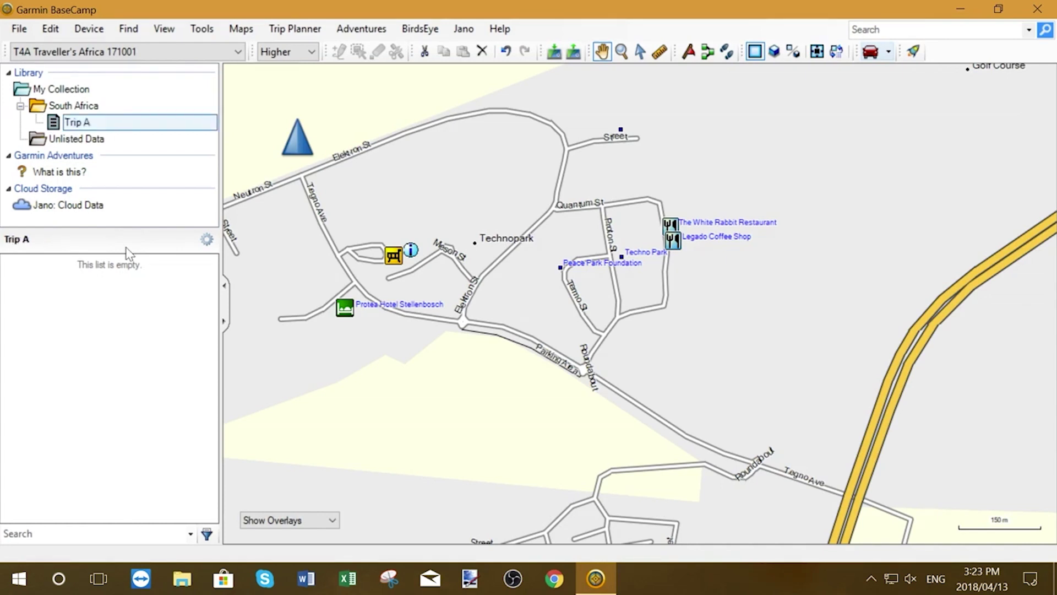
- Move the 001 Tracks4Africa, 002 The White Rabbit Restaurant and 003 R44 waypoints from Unlisted Data into Trip A and open that list
{"action": "left_click", "coordinate": [68, 138]}
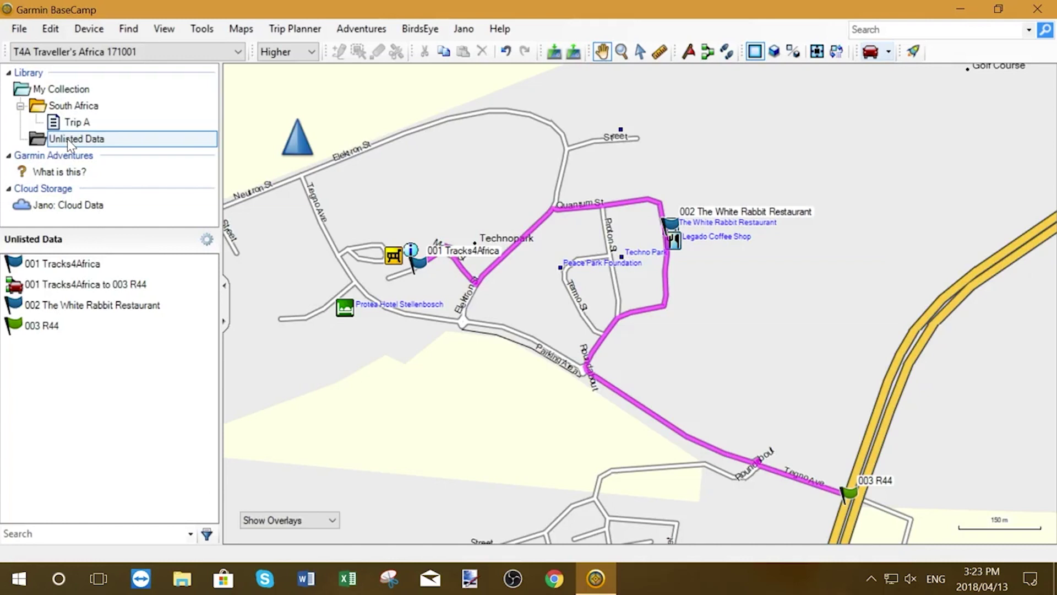
{"action": "left_click", "coordinate": [54, 265]}
{"action": "left_click", "coordinate": [55, 306], "text": "ctrl"}
{"action": "left_click", "coordinate": [52, 326], "text": "ctrl"}
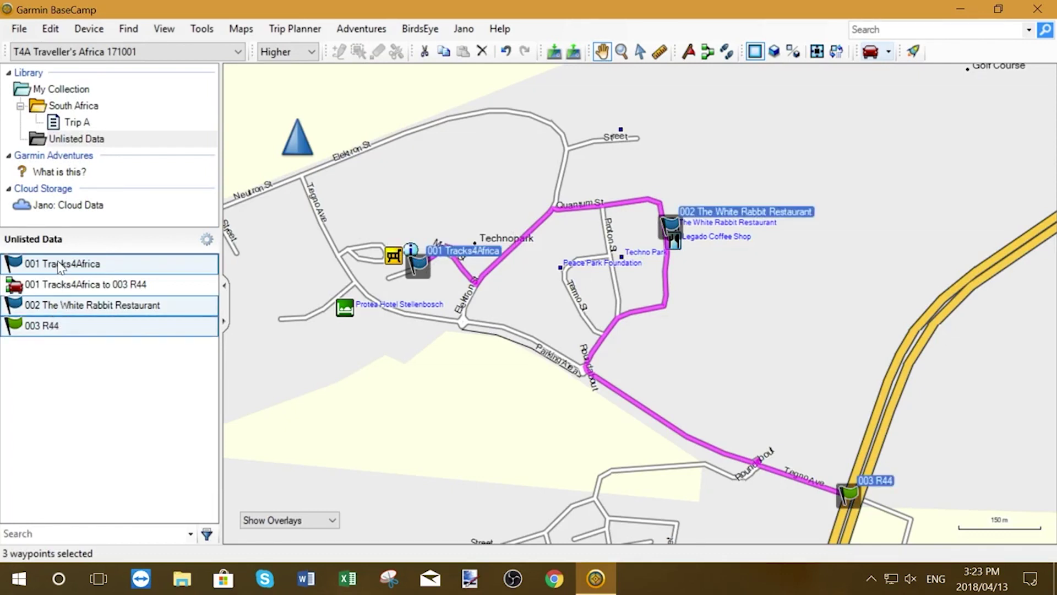
{"action": "left_click_drag", "start_coordinate": [60, 266], "coordinate": [85, 121]}
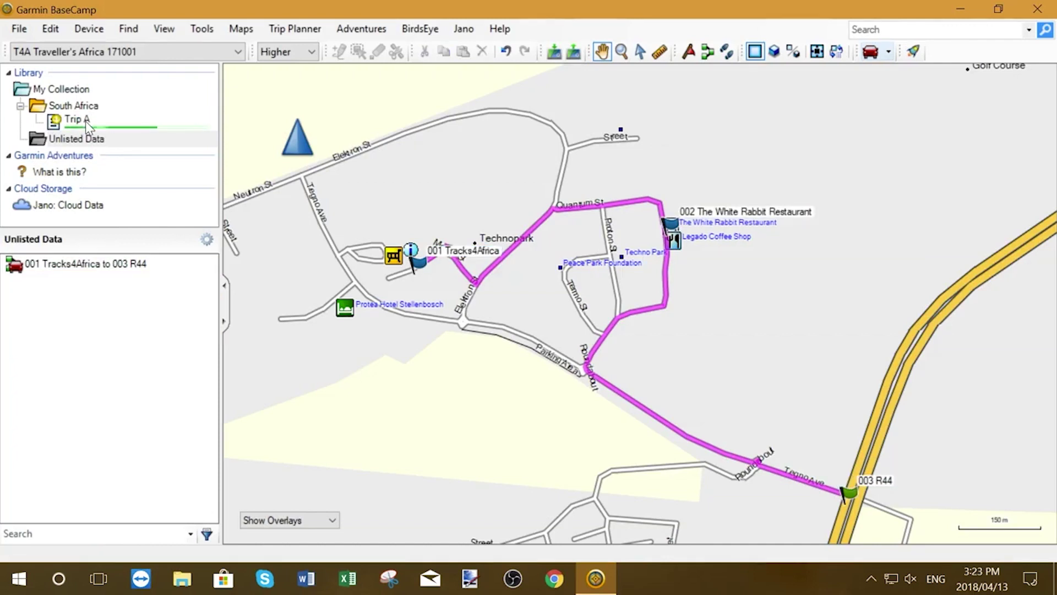
{"action": "left_click", "coordinate": [85, 121]}
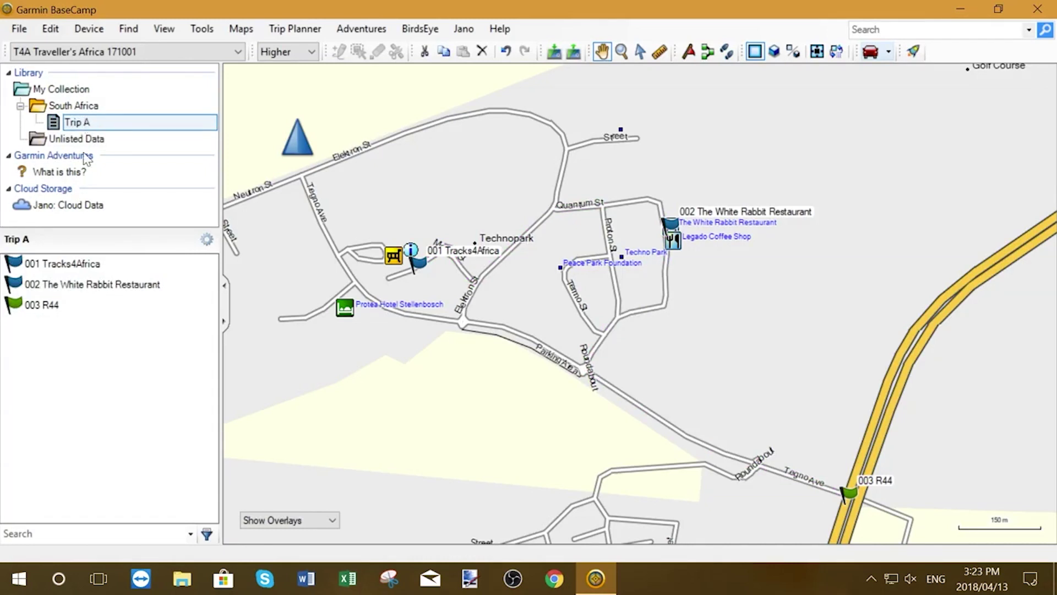
- Remove all three waypoints from the Trip A list without deleting them from the collection
{"action": "left_click_drag", "start_coordinate": [81, 323], "coordinate": [70, 280]}
{"action": "right_click", "coordinate": [69, 277]}
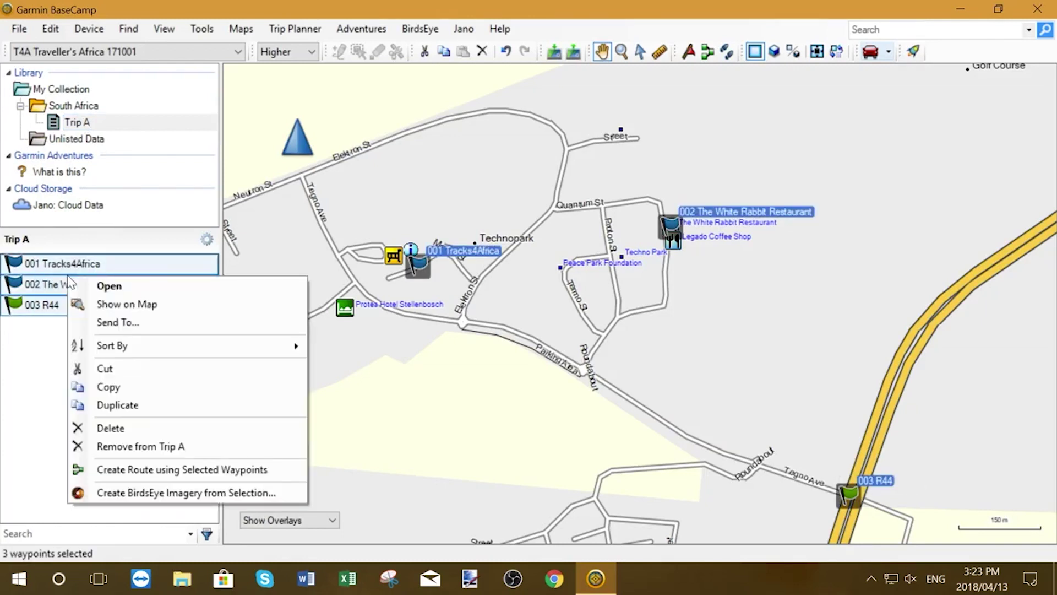
{"action": "left_click", "coordinate": [158, 449]}
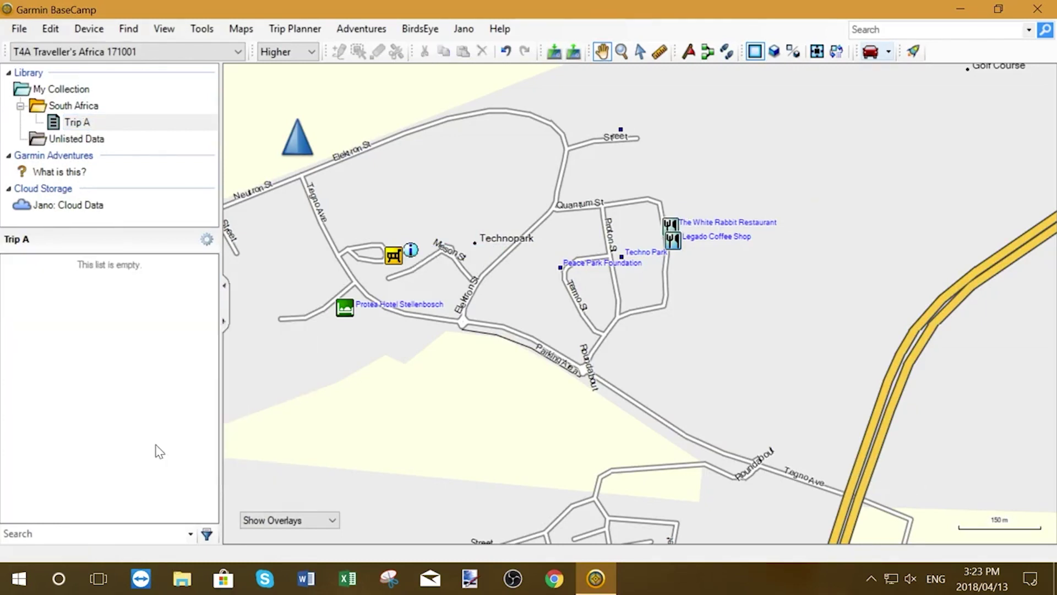
- Move the 001 Tracks4Africa to 003 R44 route from Unlisted Data into Trip A, and delete the route from that list
{"action": "left_click", "coordinate": [83, 141]}
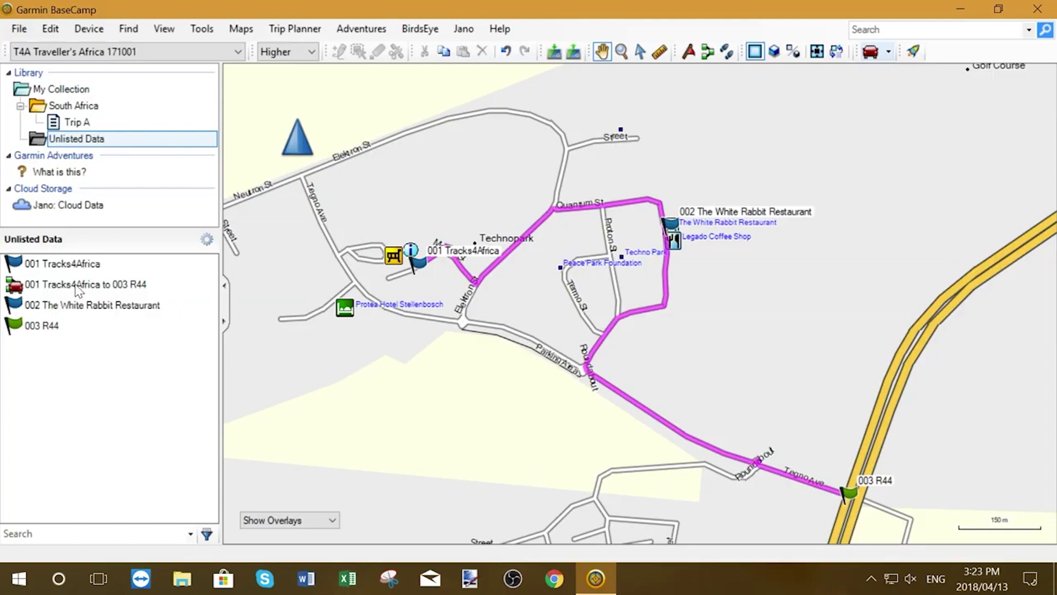
{"action": "mouse_move", "coordinate": [77, 290]}
{"action": "left_click_drag", "start_coordinate": [77, 290], "coordinate": [85, 118]}
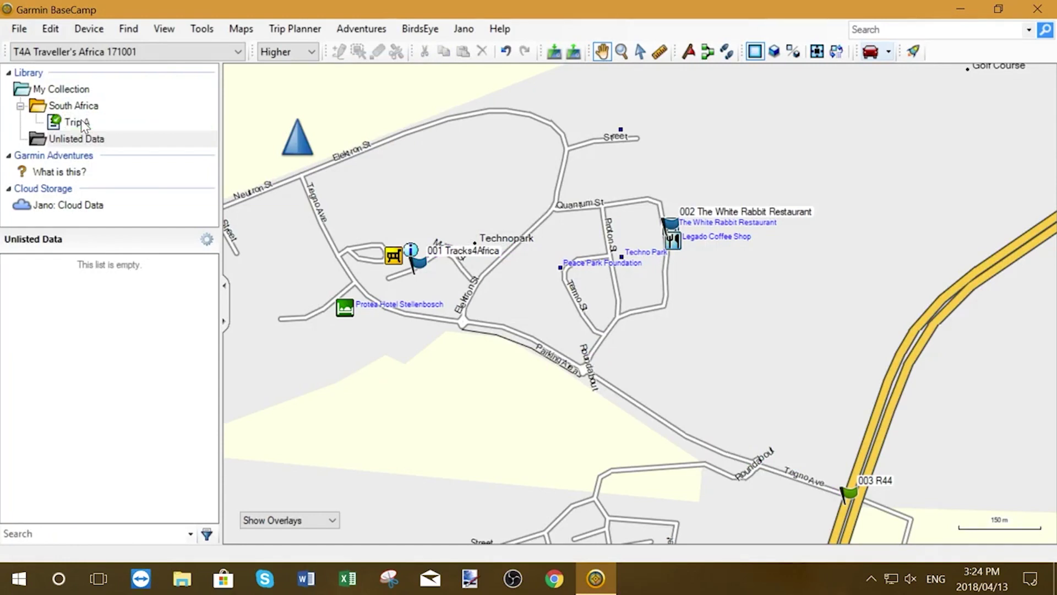
{"action": "left_click", "coordinate": [81, 121]}
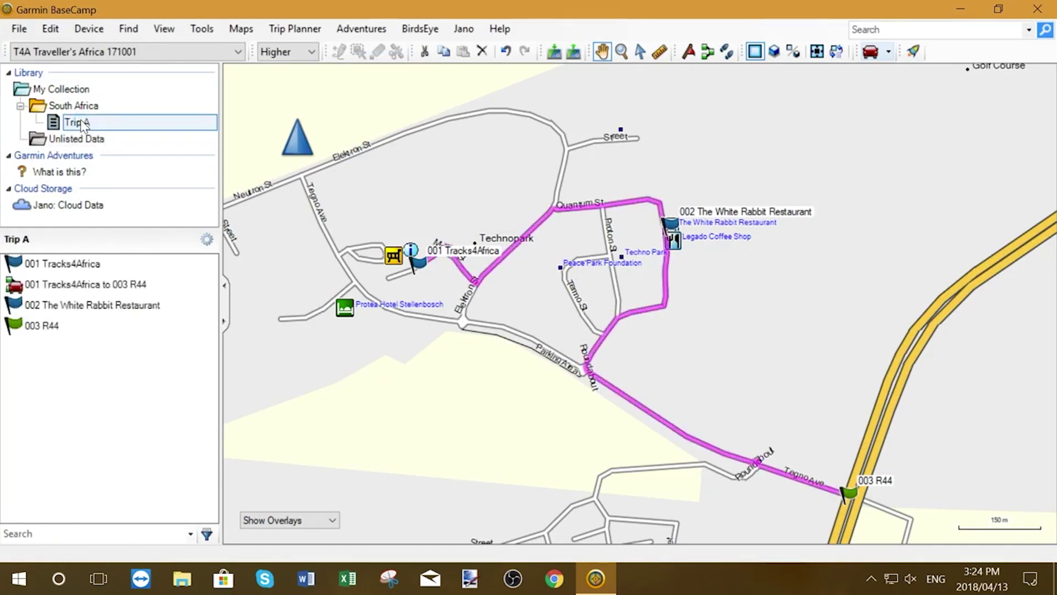
{"action": "right_click", "coordinate": [49, 282]}
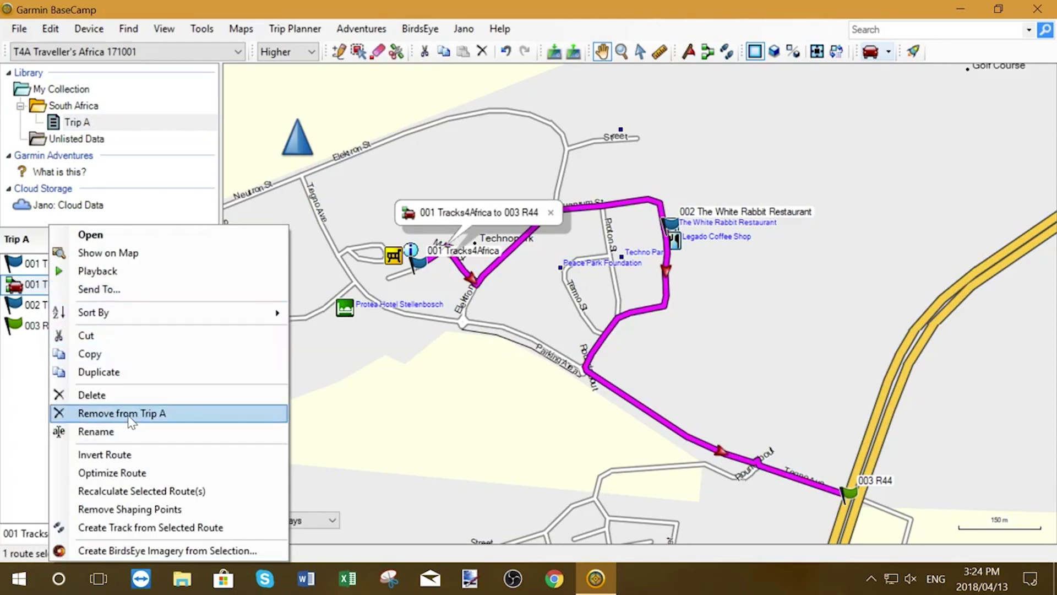
{"action": "left_click", "coordinate": [125, 399]}
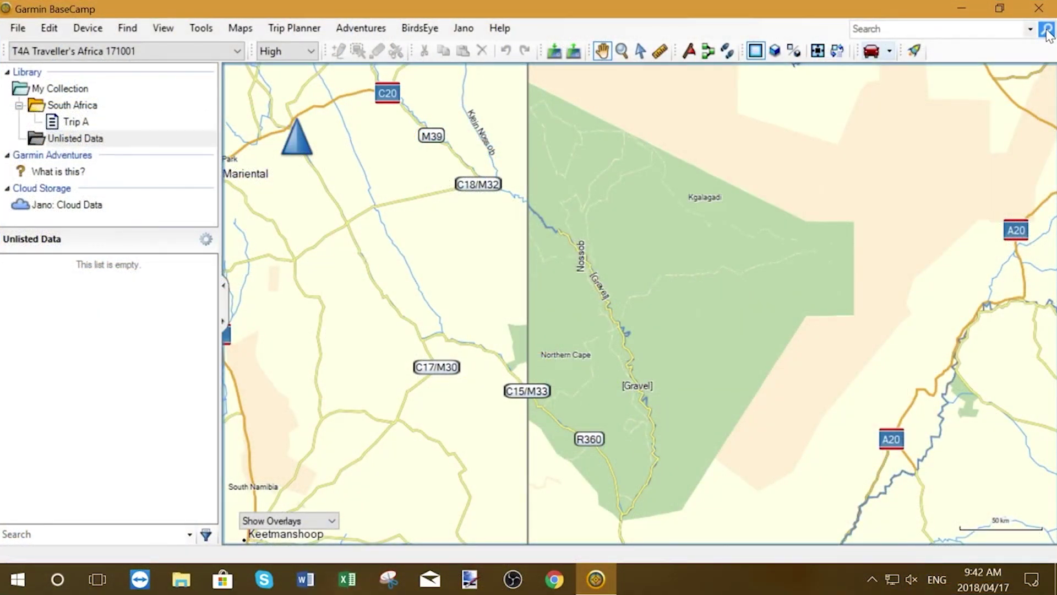
- Search for all points of interest around the centre of the Kgalagadi map view and load more results
{"action": "left_click", "coordinate": [1046, 30]}
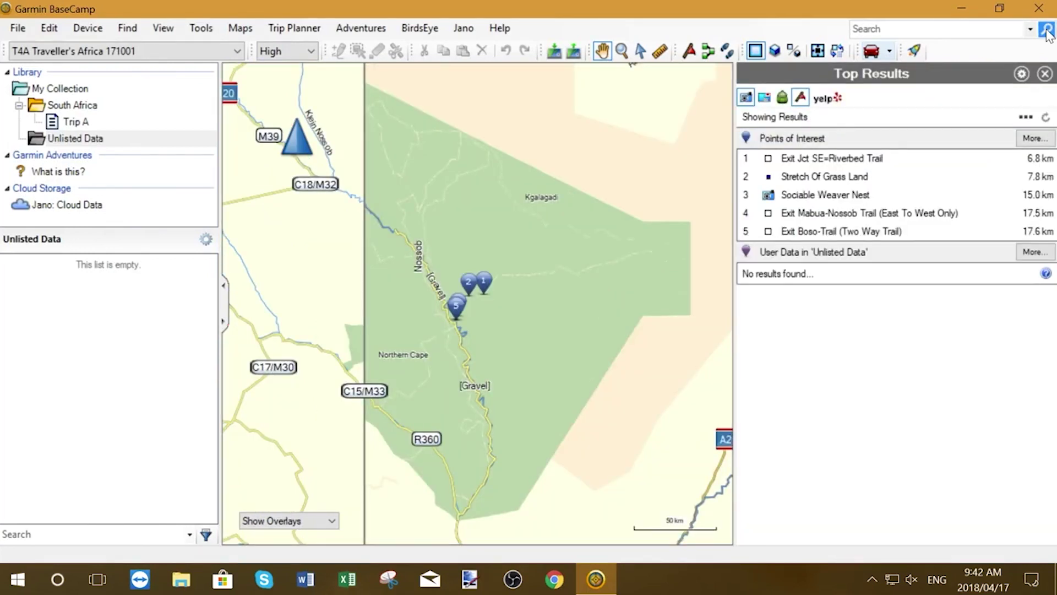
{"action": "left_click", "coordinate": [1035, 138]}
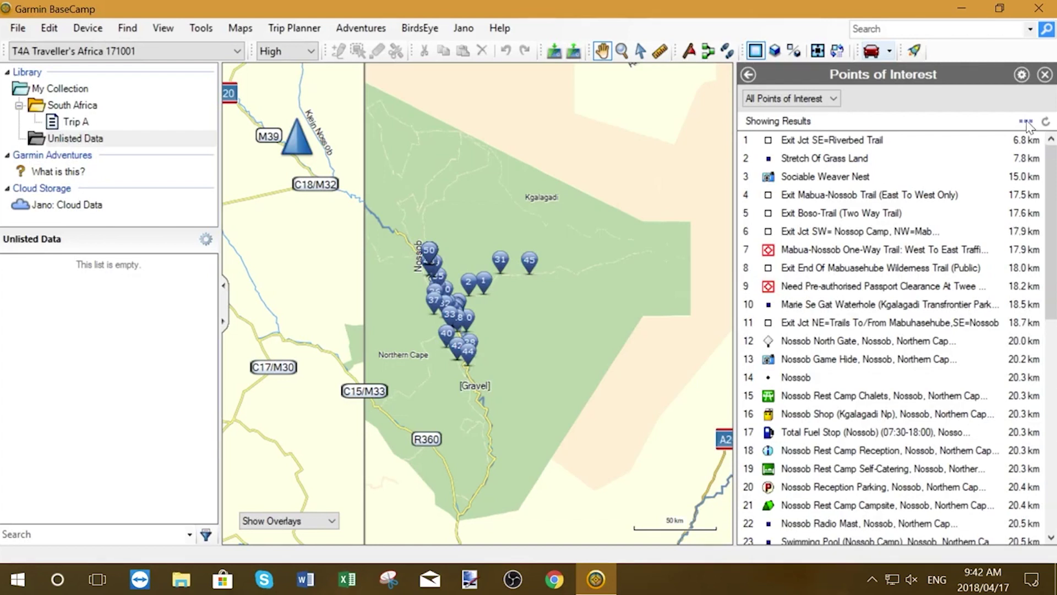
{"action": "left_click", "coordinate": [1026, 123]}
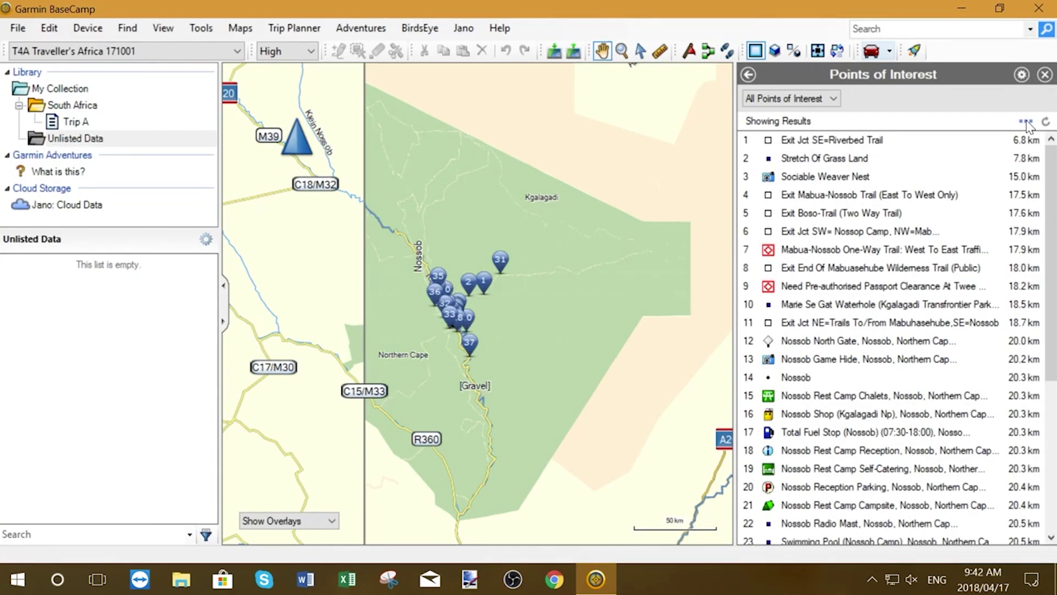
{"action": "left_click", "coordinate": [1026, 122]}
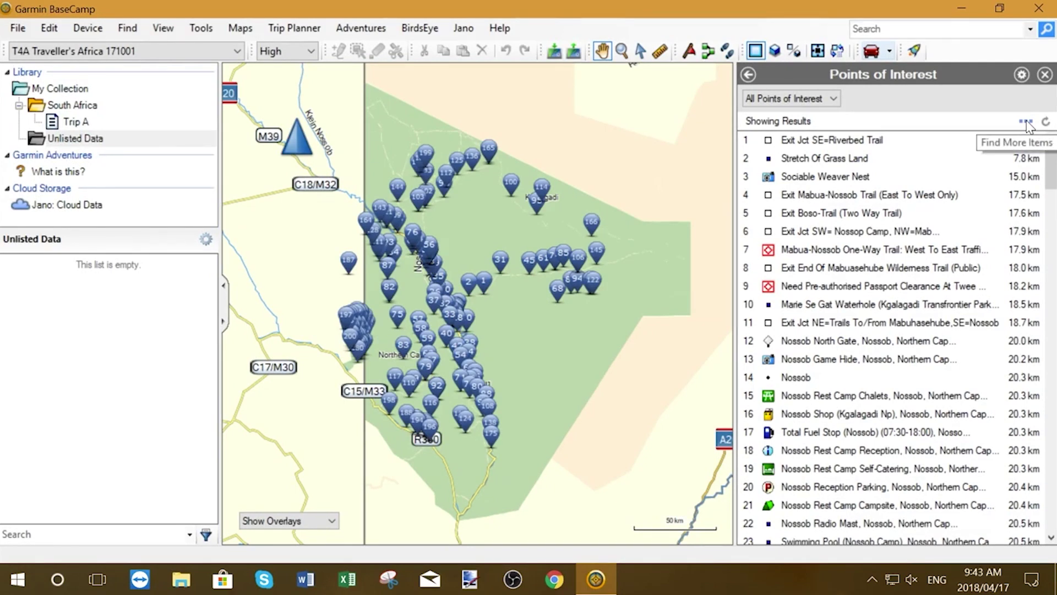
- Search points of interest for Lodging in the Campground/RV Park subcategory and save the first Nossob Rest Camp Campsite result as a waypoint
{"action": "left_click", "coordinate": [1021, 75]}
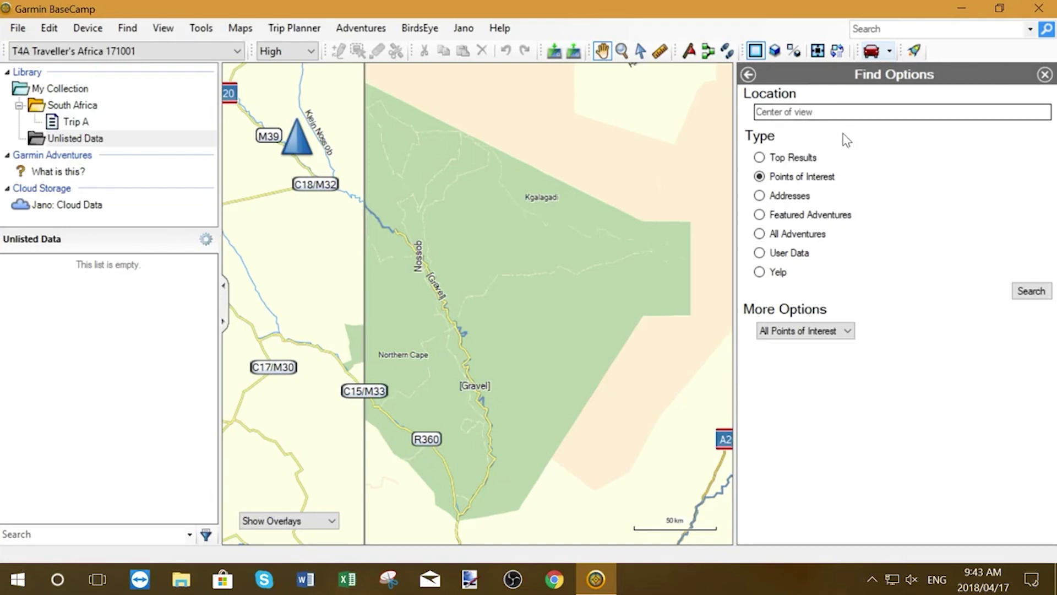
{"action": "left_click", "coordinate": [805, 332]}
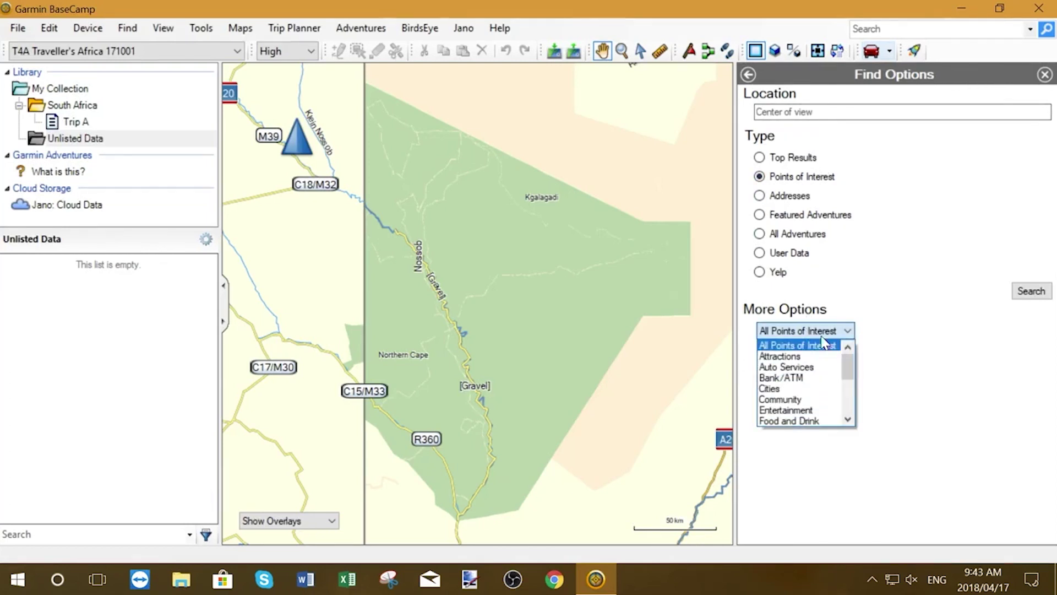
{"action": "left_click_drag", "start_coordinate": [851, 367], "coordinate": [847, 391]}
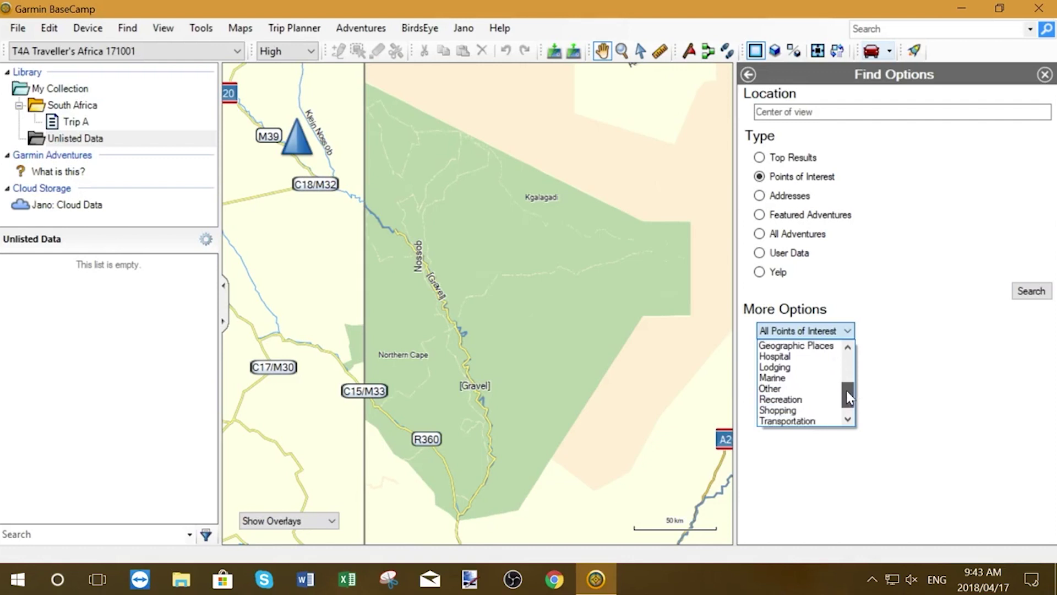
{"action": "left_click", "coordinate": [811, 367]}
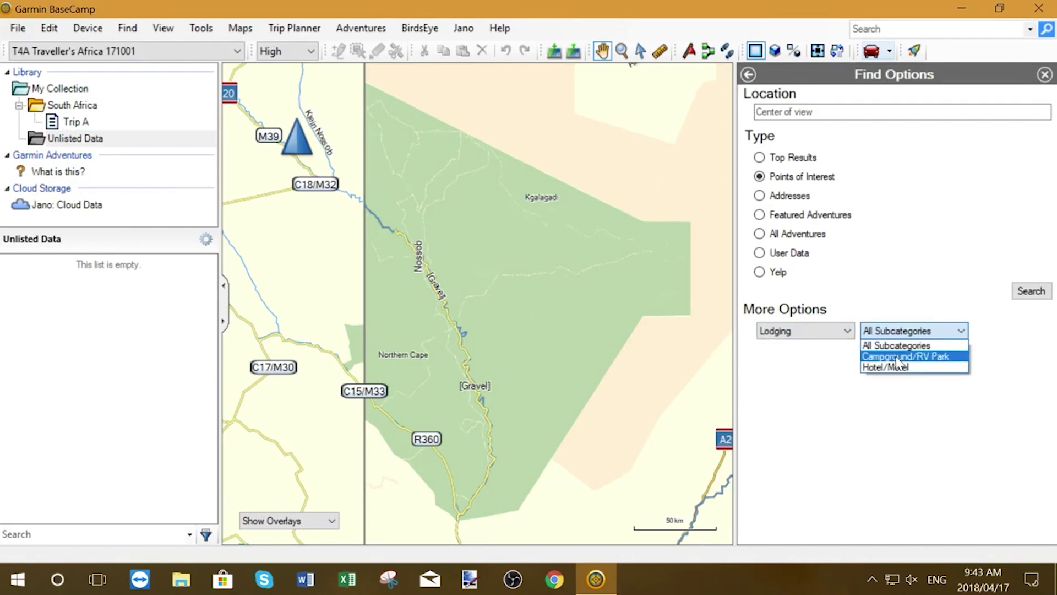
{"action": "left_click", "coordinate": [898, 359]}
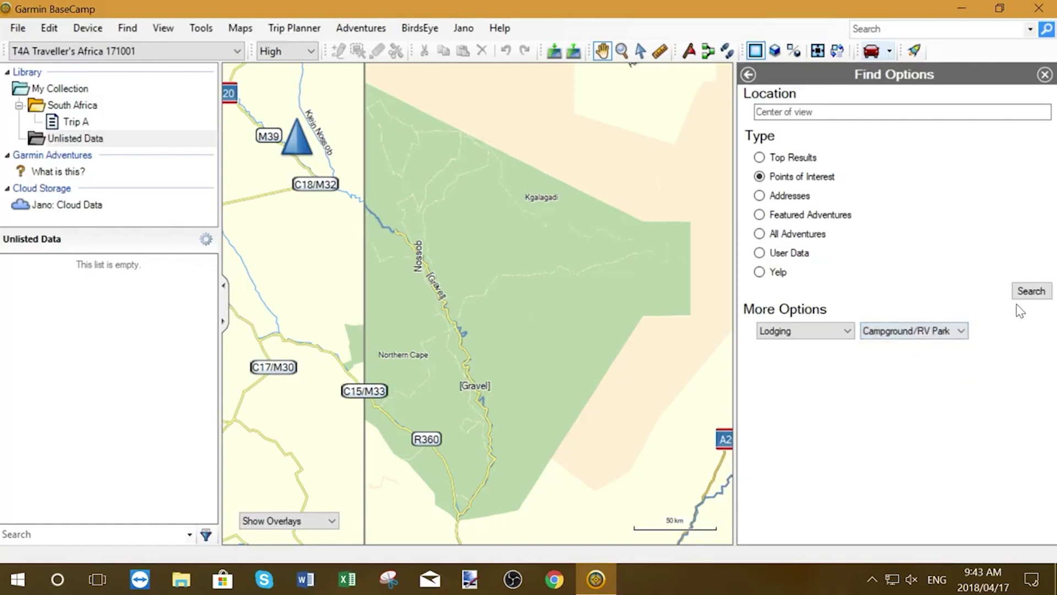
{"action": "left_click", "coordinate": [1028, 292]}
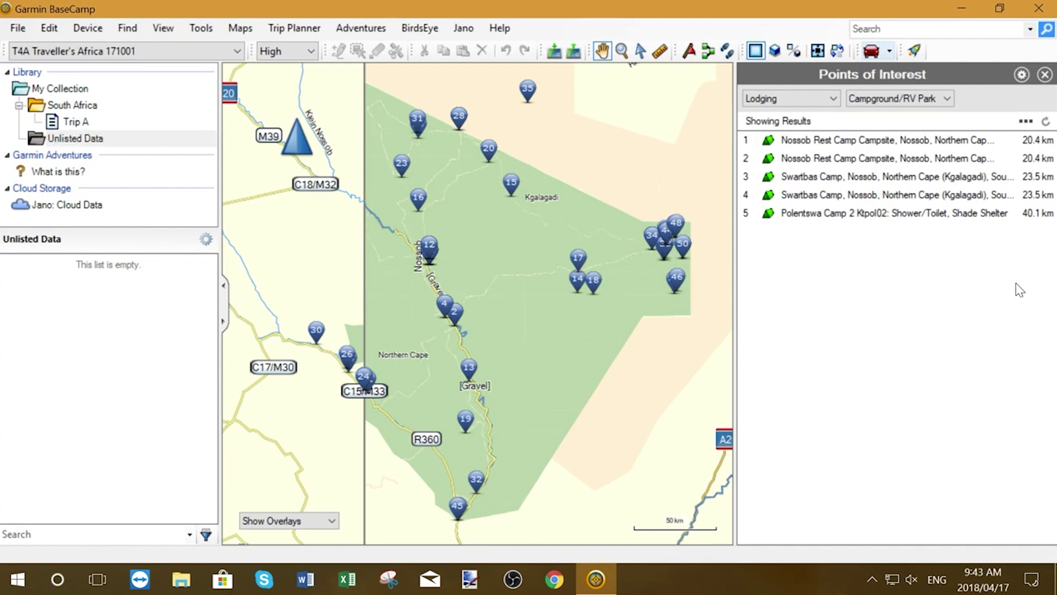
{"action": "left_click", "coordinate": [992, 144]}
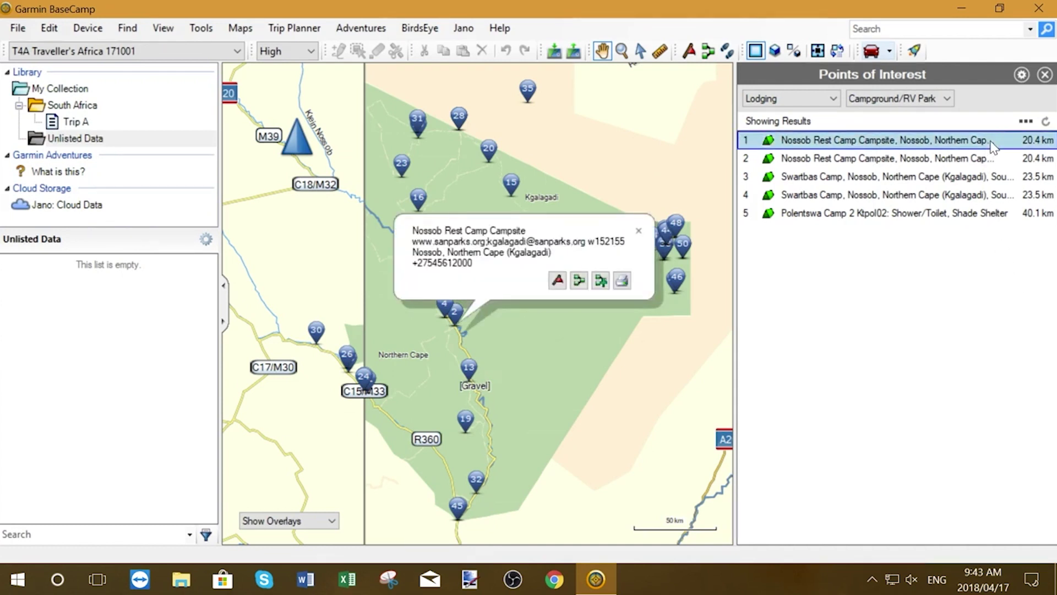
{"action": "left_click", "coordinate": [558, 281]}
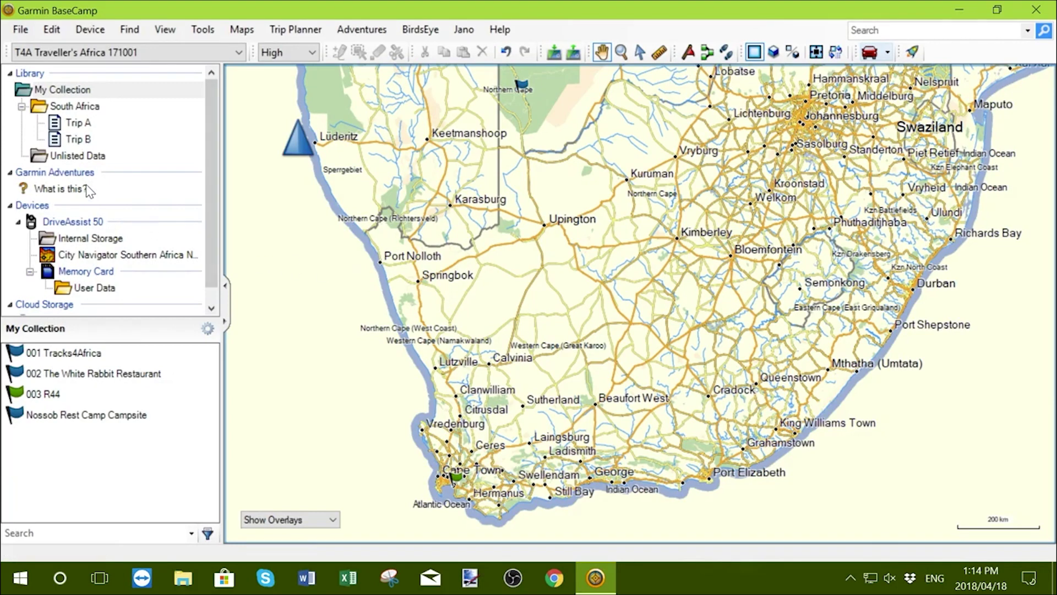
- Examine the data held in the DriveAssist 50's internal storage and in its memory card's User Data folder
{"action": "left_click", "coordinate": [86, 239]}
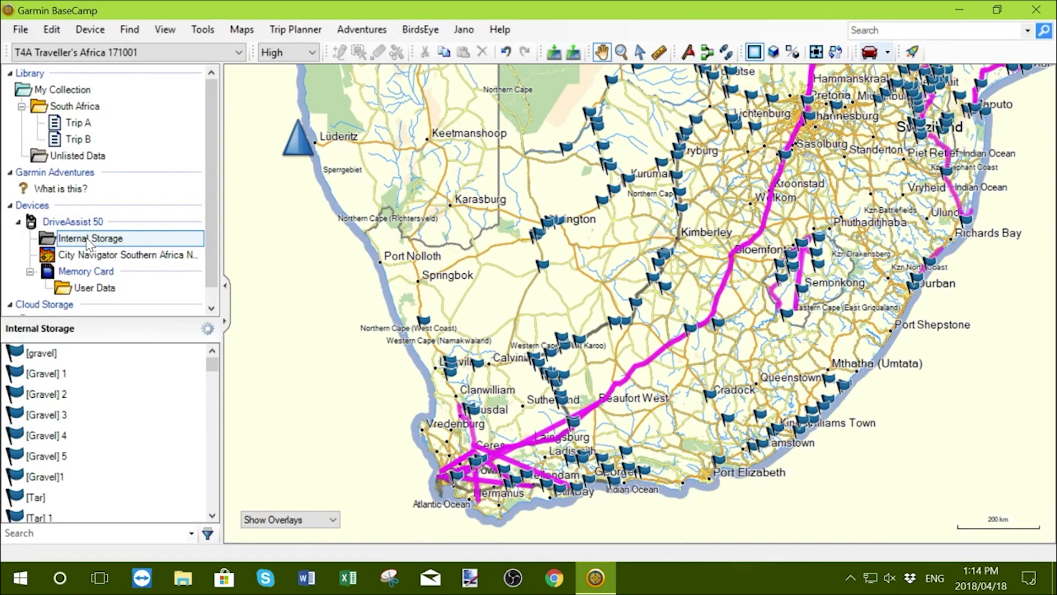
{"action": "left_click", "coordinate": [84, 289]}
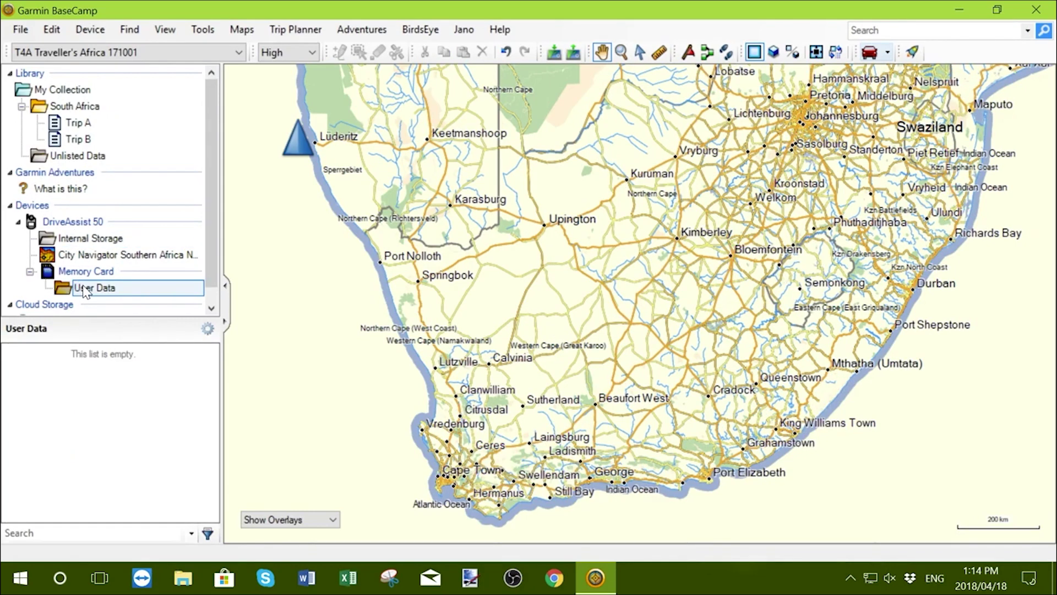
{"action": "left_click", "coordinate": [87, 236]}
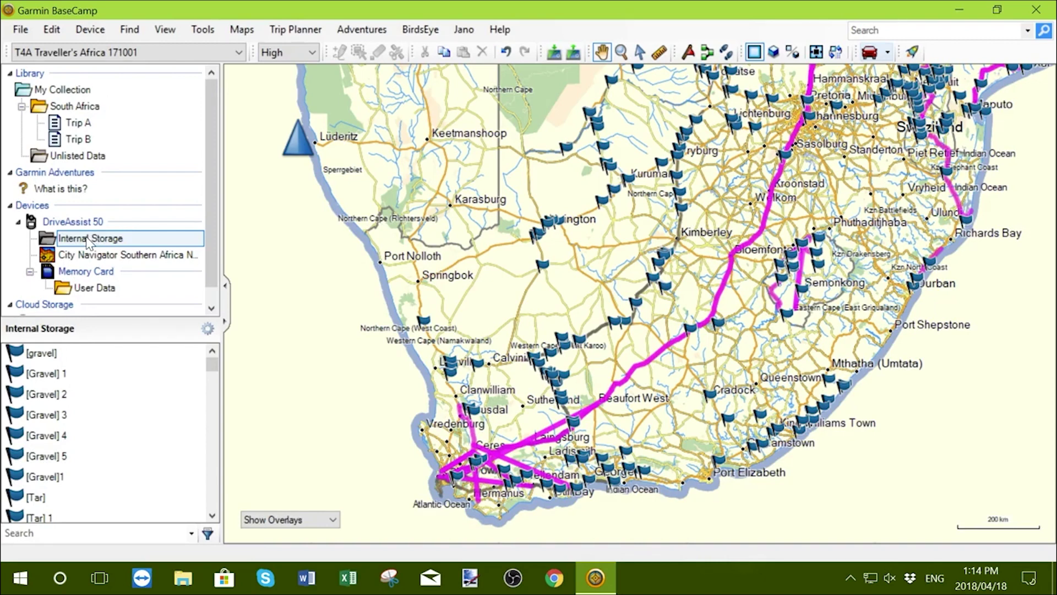
- Send the DriveAssist 50's internal storage data to the Trip B list
{"action": "right_click", "coordinate": [88, 242]}
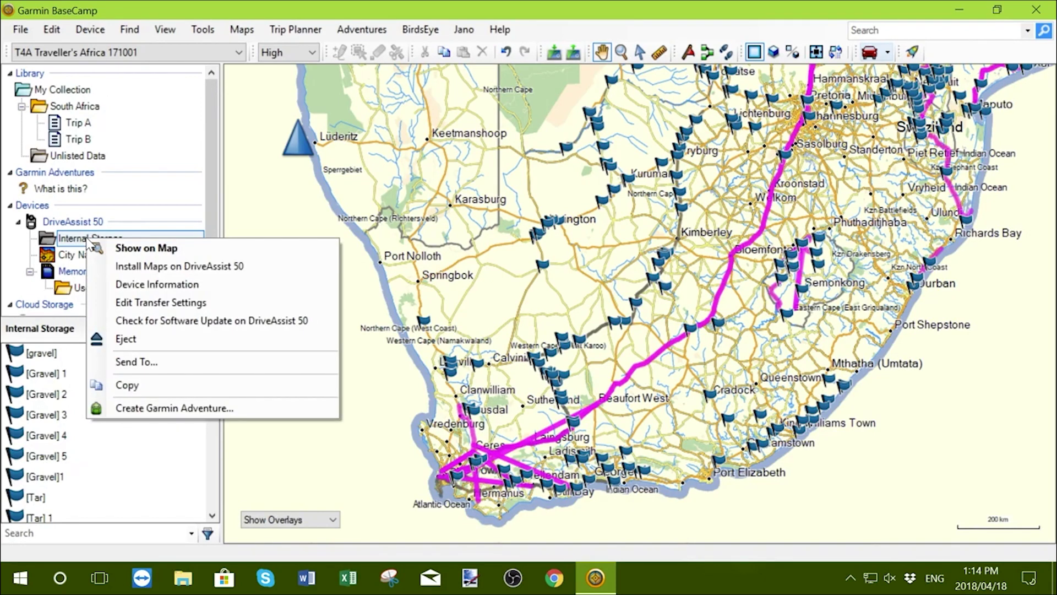
{"action": "left_click", "coordinate": [135, 361]}
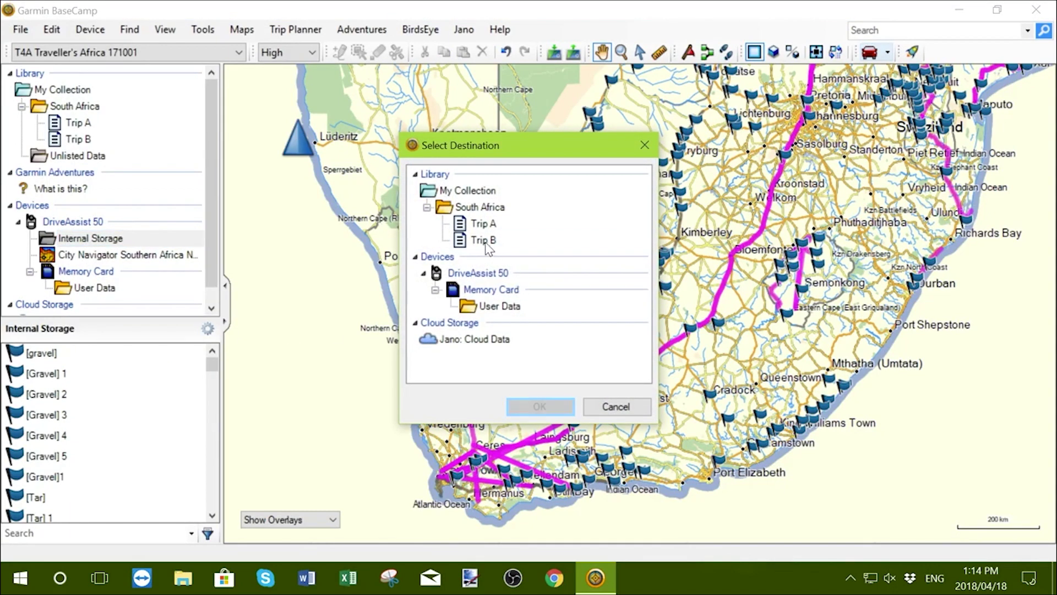
{"action": "left_click", "coordinate": [484, 240]}
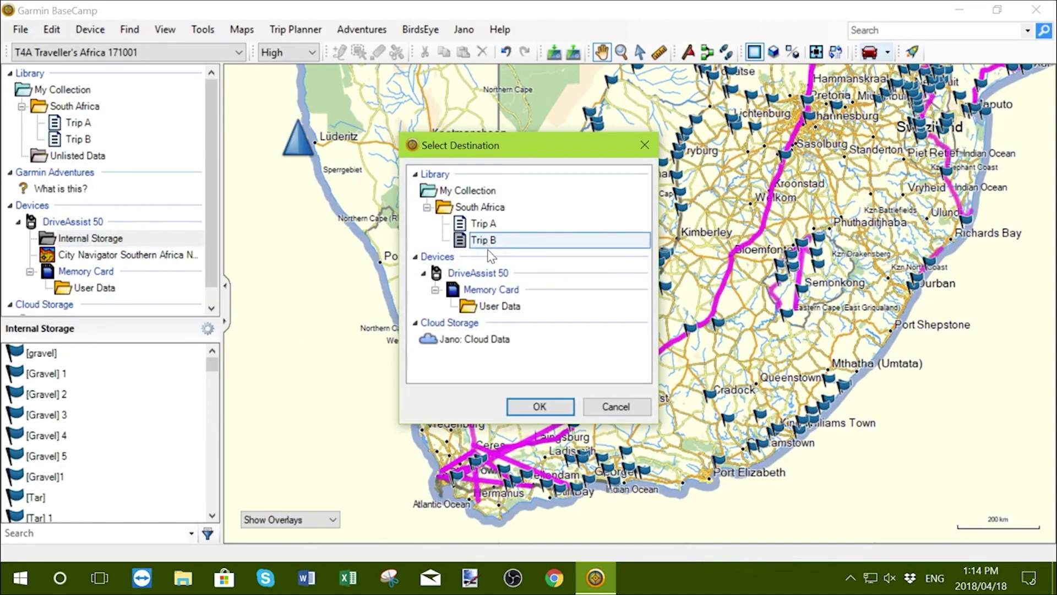
{"action": "left_click", "coordinate": [548, 406]}
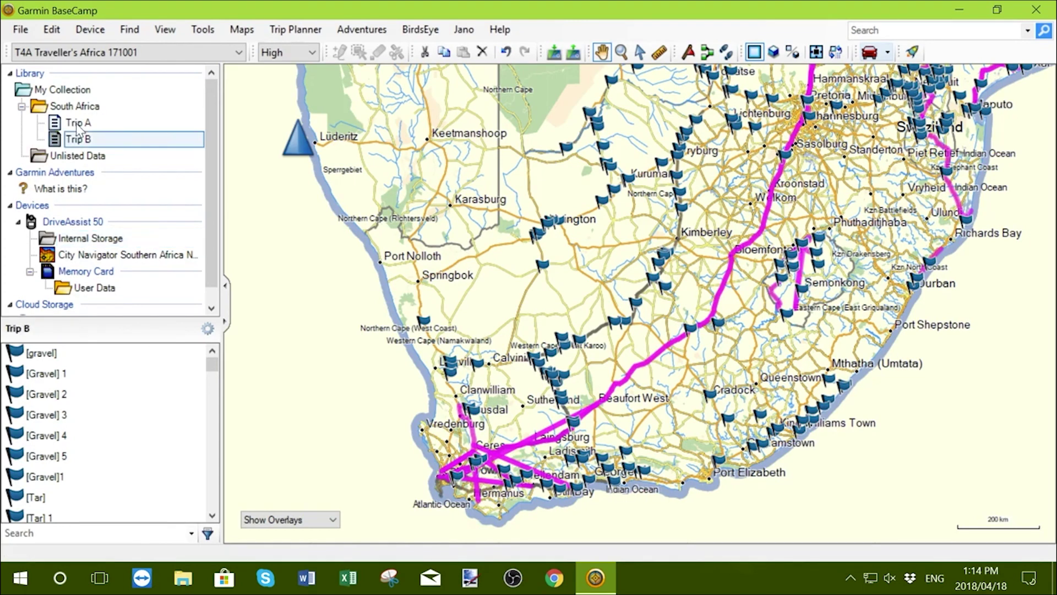
- Copy the three Trip A waypoints to the User Data folder on the DriveAssist 50's memory card and open that folder
{"action": "left_click", "coordinate": [77, 124]}
{"action": "left_click_drag", "start_coordinate": [97, 435], "coordinate": [46, 333]}
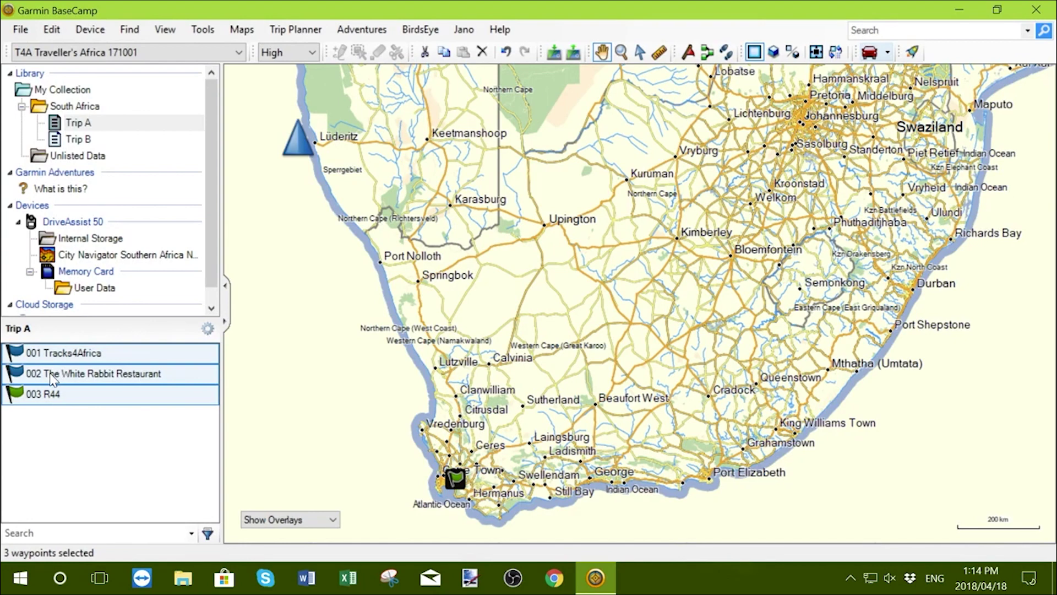
{"action": "left_click_drag", "start_coordinate": [51, 379], "coordinate": [98, 295]}
{"action": "left_click_drag", "start_coordinate": [98, 295], "coordinate": [99, 296]}
{"action": "left_click", "coordinate": [98, 295]}
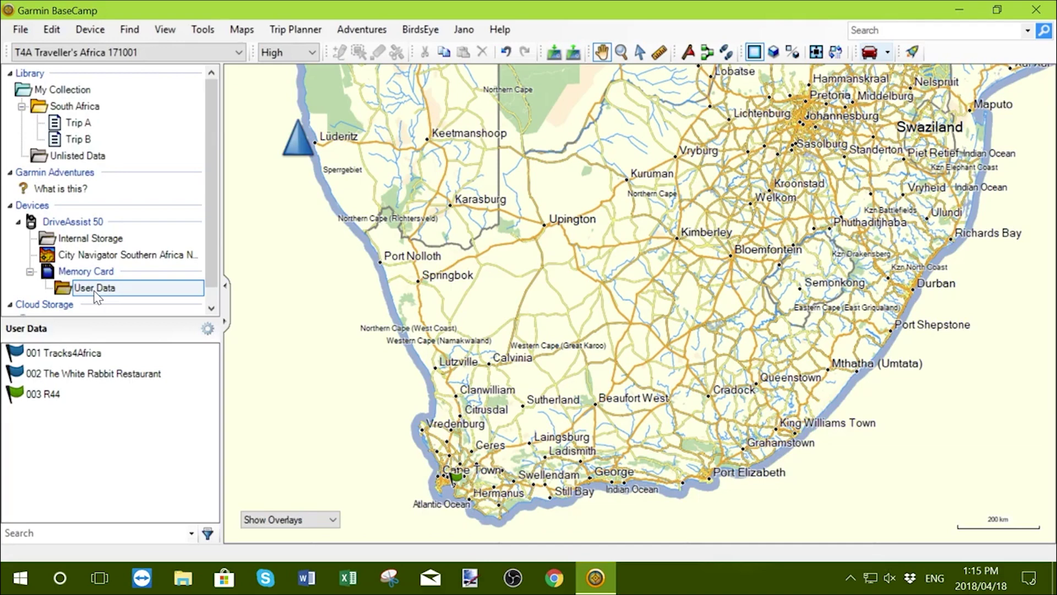
{"action": "left_click", "coordinate": [90, 29]}
{"action": "mouse_move", "coordinate": [105, 51]}
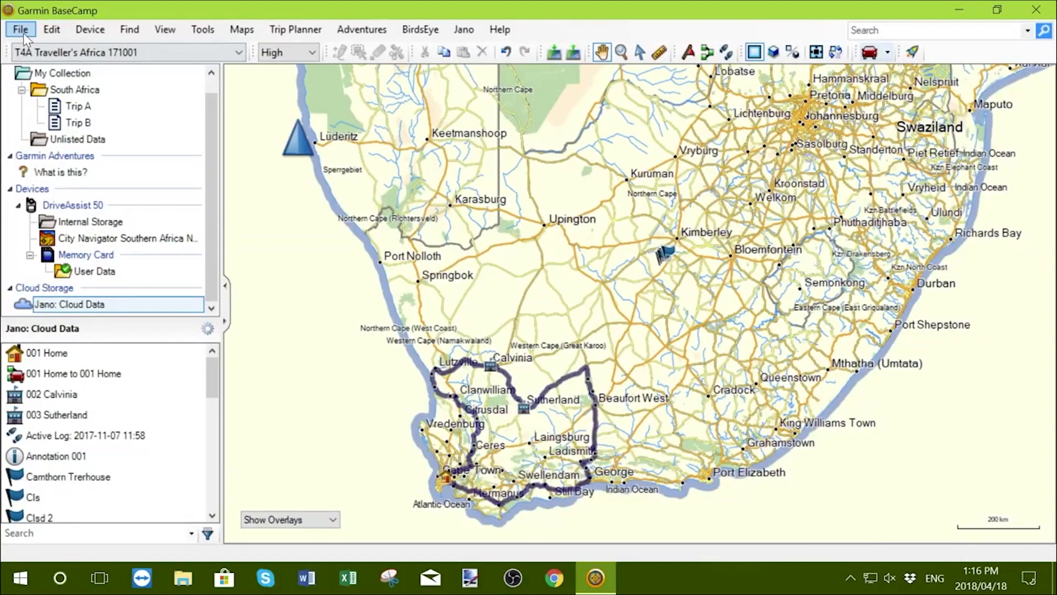
- Look at the BaseCamp backup dialog and the restore option, cancelling both without saving or restoring anything
{"action": "left_click", "coordinate": [18, 28]}
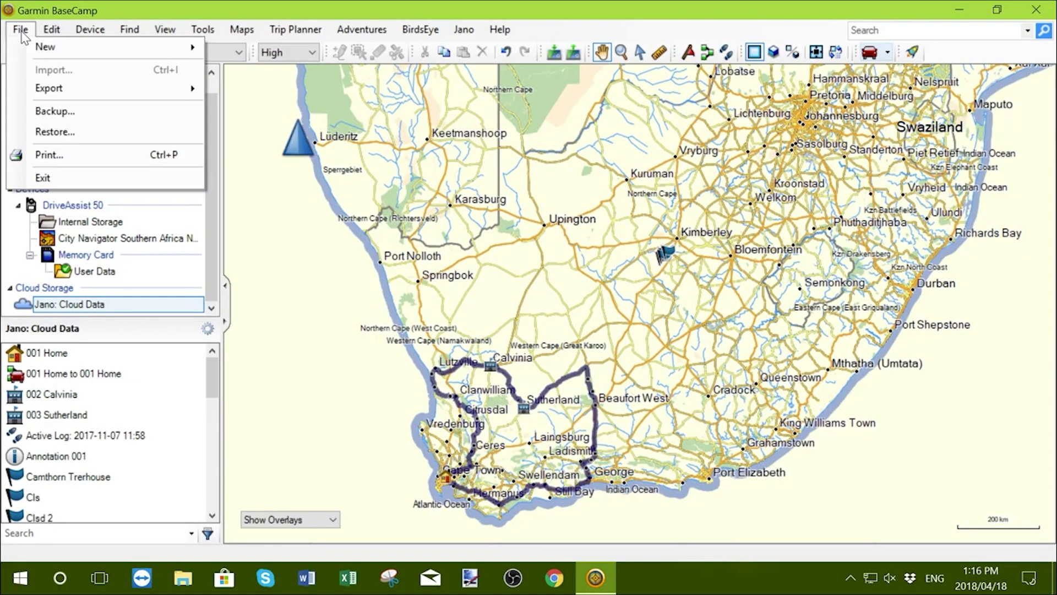
{"action": "left_click", "coordinate": [36, 109]}
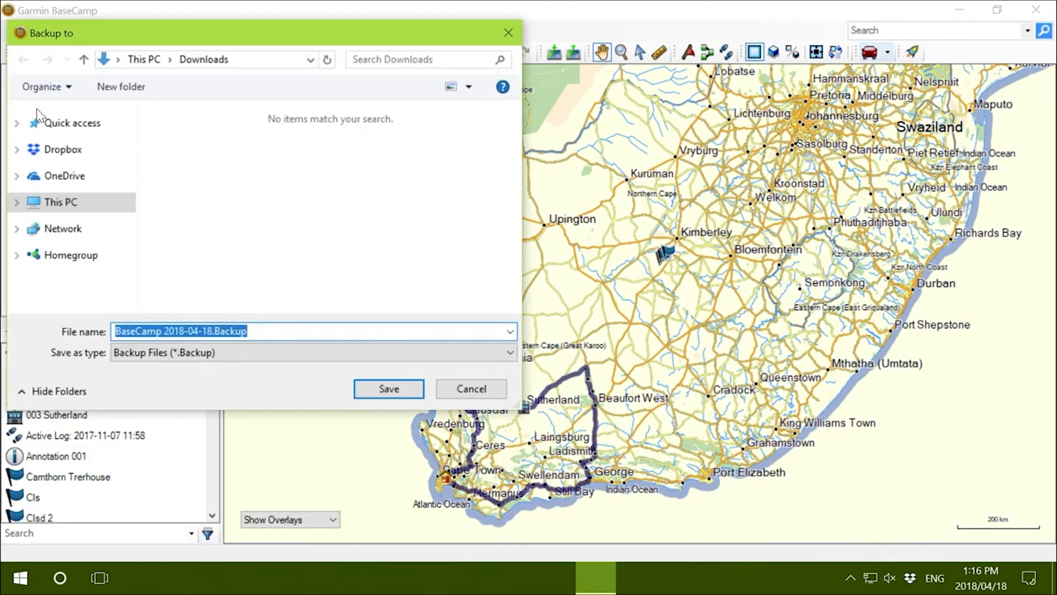
{"action": "left_click", "coordinate": [449, 390]}
{"action": "left_click", "coordinate": [24, 30]}
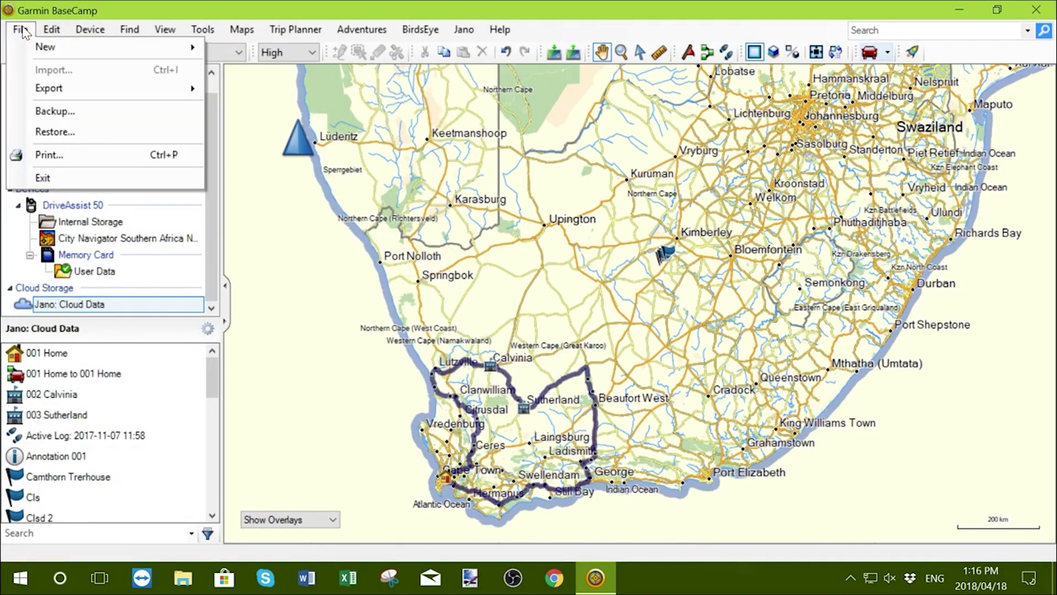
{"action": "left_click", "coordinate": [58, 131]}
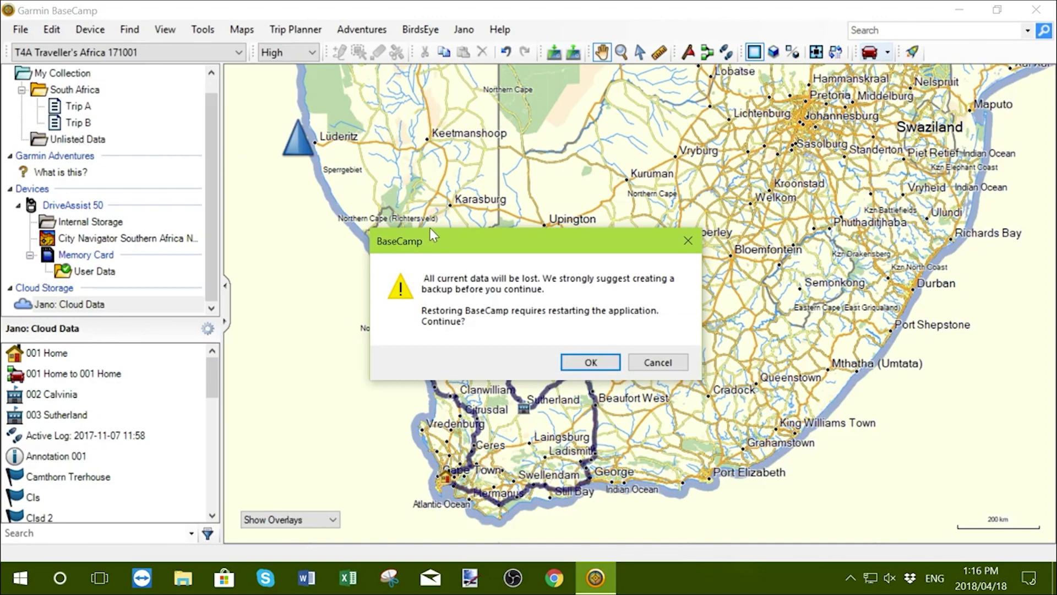
{"action": "left_click", "coordinate": [650, 366]}
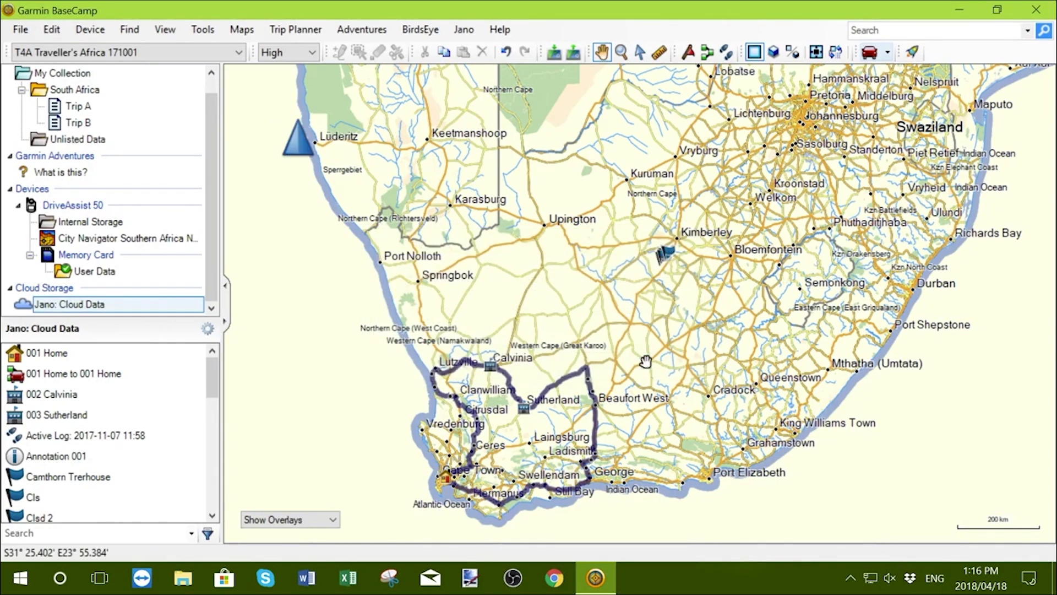
- Open the export dialog for the cloud data list and look at its file format choices
{"action": "left_click", "coordinate": [24, 30]}
{"action": "mouse_move", "coordinate": [57, 96]}
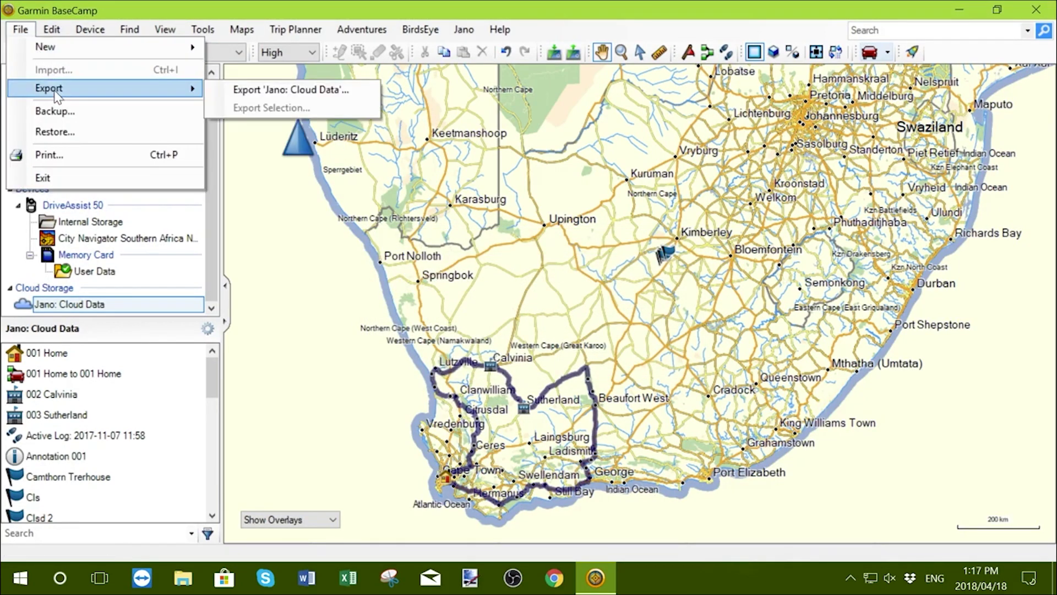
{"action": "left_click", "coordinate": [233, 89]}
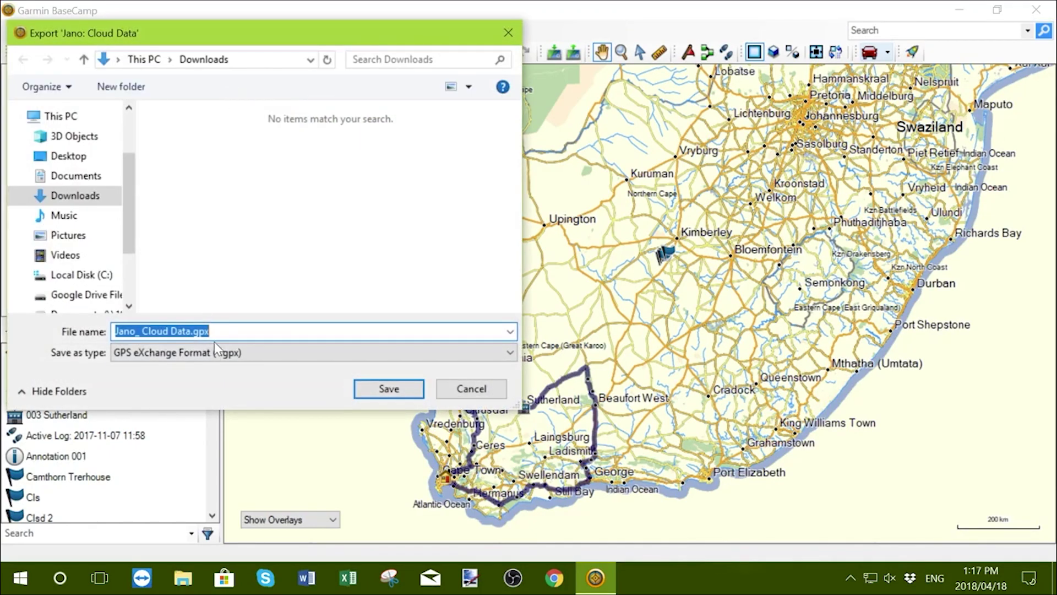
{"action": "left_click", "coordinate": [217, 351]}
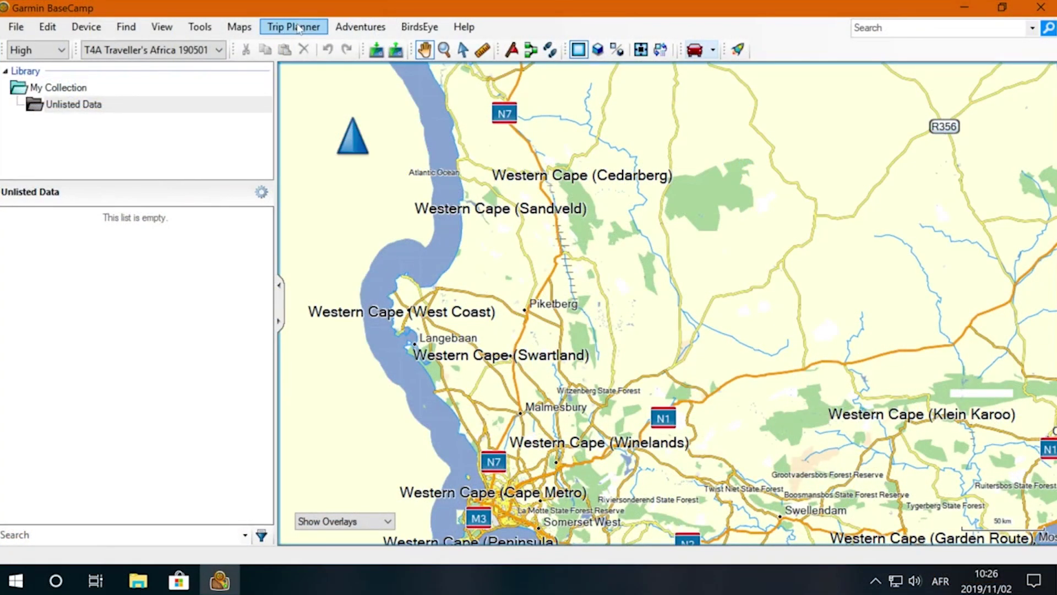
- Create a new planned round trip of 4 days with at most 8 travel hours per day
{"action": "left_click", "coordinate": [298, 29]}
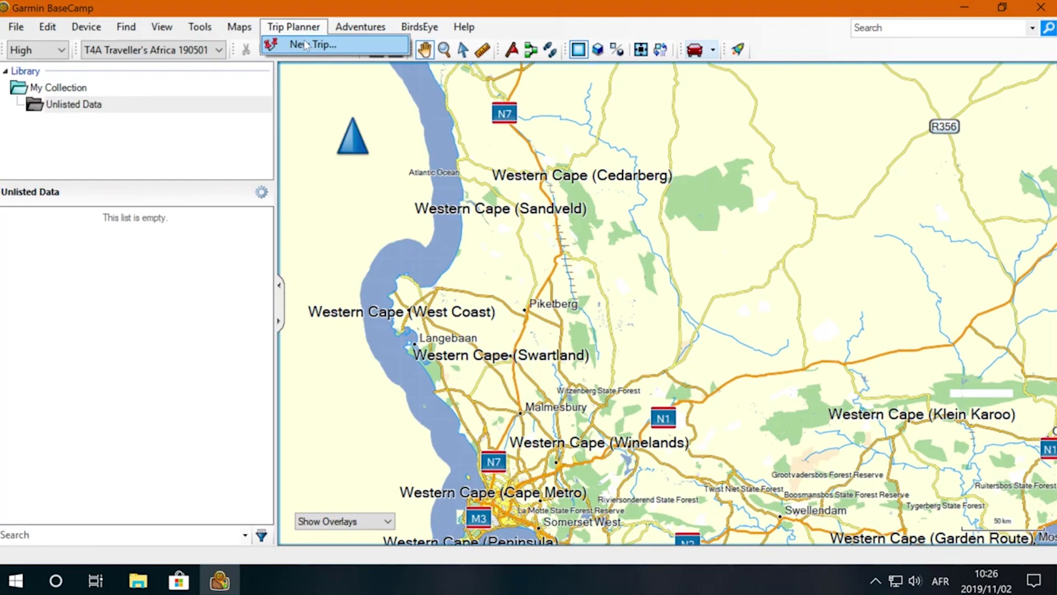
{"action": "left_click", "coordinate": [306, 44]}
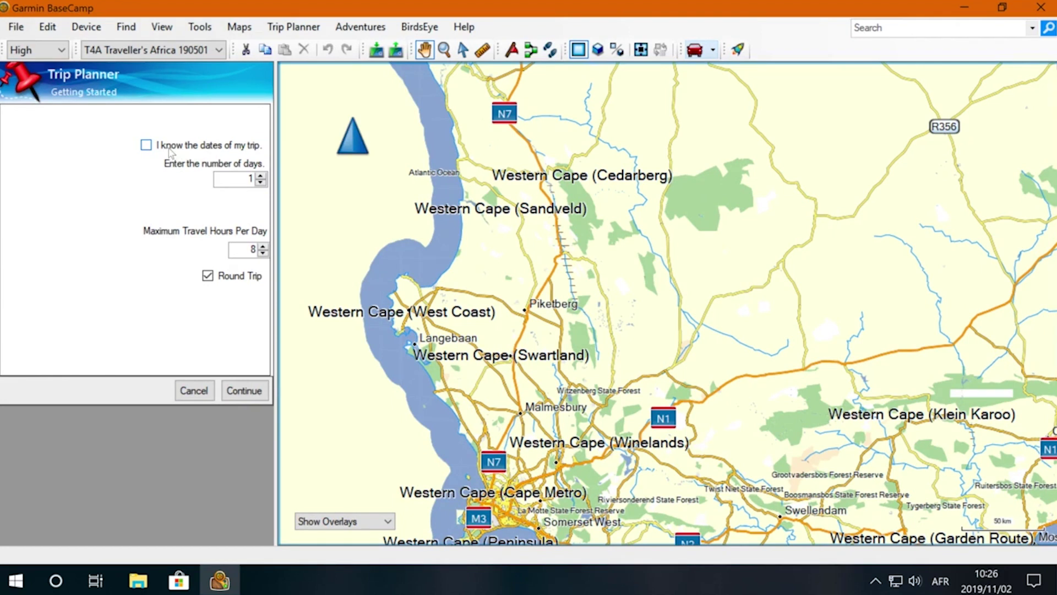
{"action": "left_click", "coordinate": [261, 175]}
{"action": "left_click", "coordinate": [261, 176]}
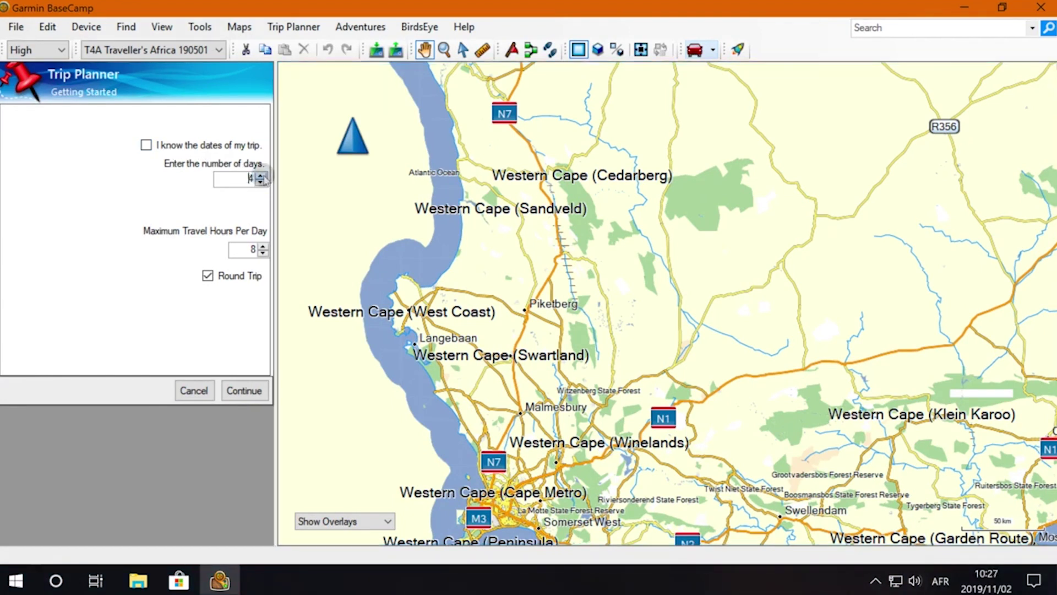
{"action": "left_click", "coordinate": [261, 175]}
{"action": "left_click", "coordinate": [245, 390]}
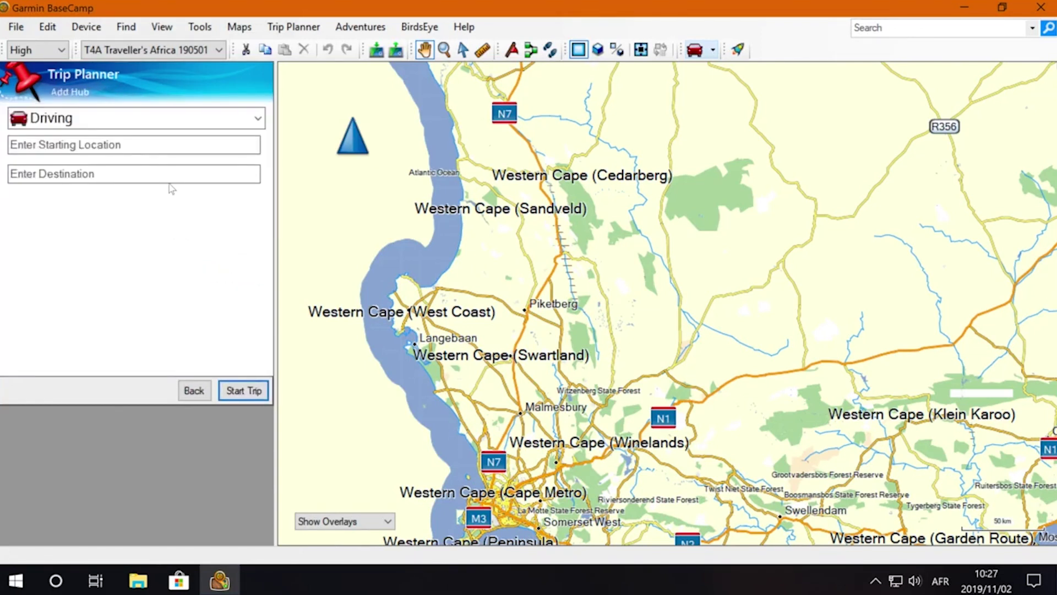
- Keep Driving as the travel mode and set the starting location to Tracks4africa Head Office, Paarl, Western Cape
{"action": "left_click", "coordinate": [259, 119]}
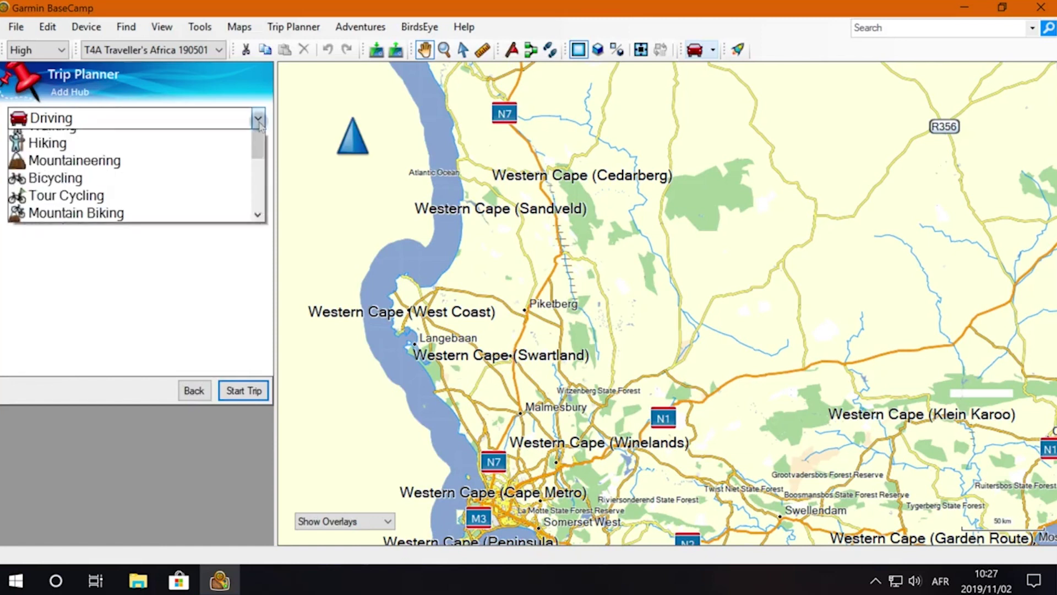
{"action": "left_click", "coordinate": [258, 119]}
{"action": "left_click", "coordinate": [168, 145]}
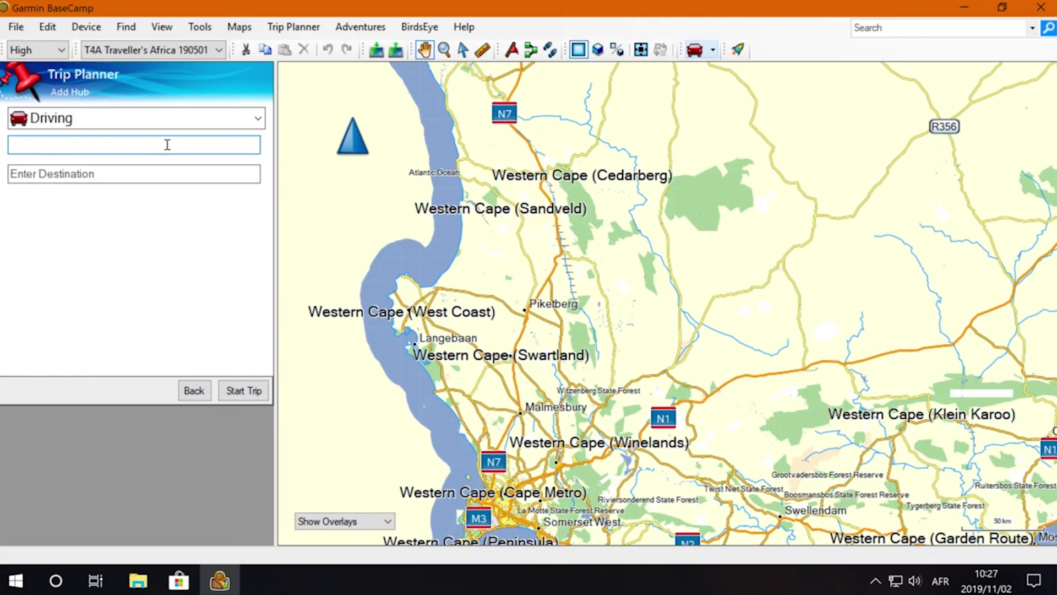
{"action": "type", "text": "trackjs"}
{"action": "key", "text": "BackSpace"}
{"action": "key", "text": "BackSpace"}
{"action": "type", "text": "s4"}
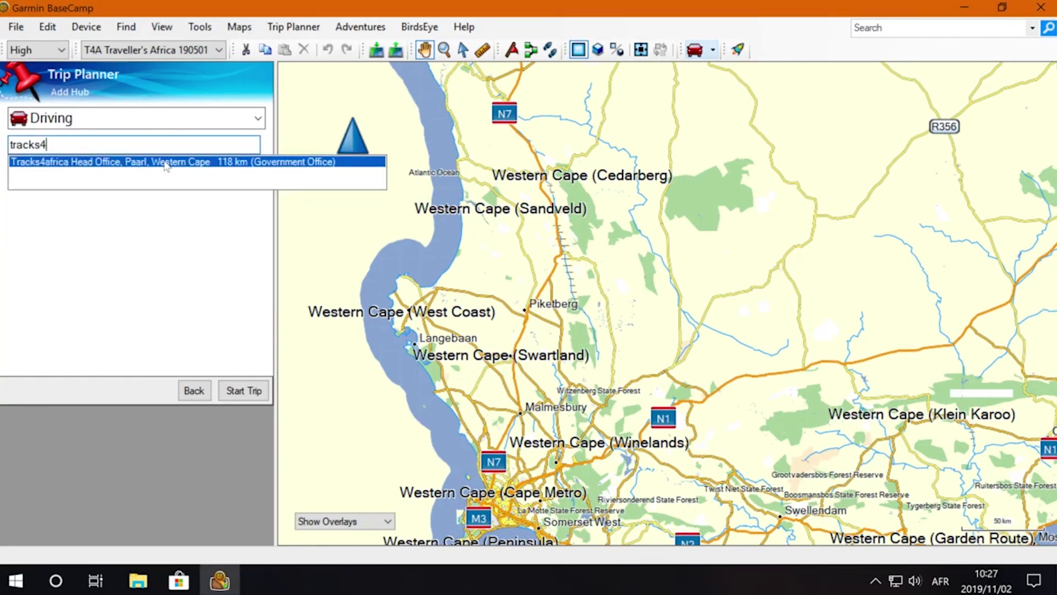
{"action": "left_click", "coordinate": [167, 161]}
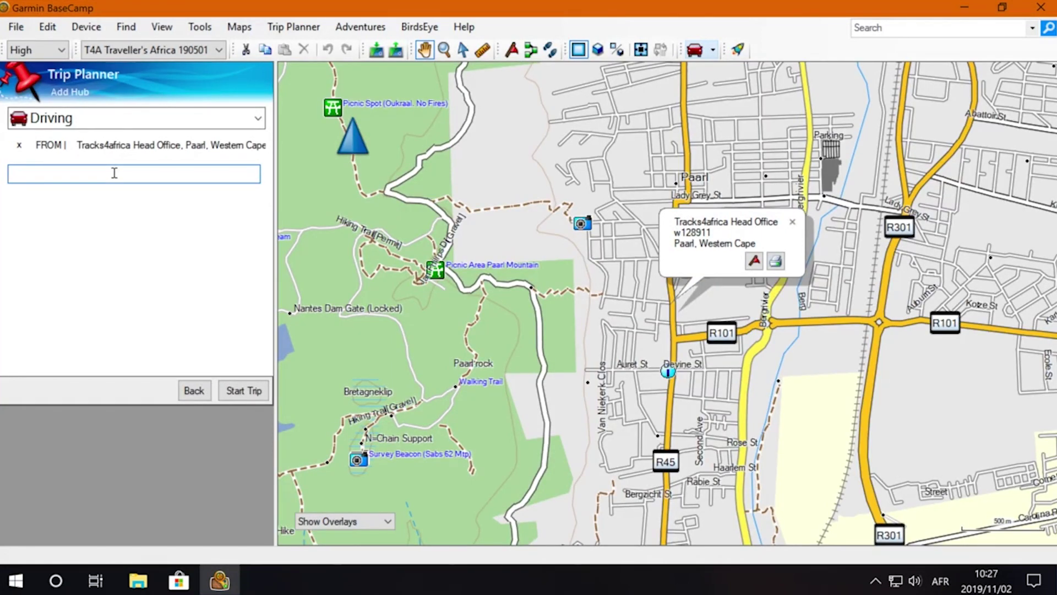
- Set the destination to Tankwa Karoo National Park - Roodewerf Reception and generate the trip
{"action": "type", "text": "tankwa"}
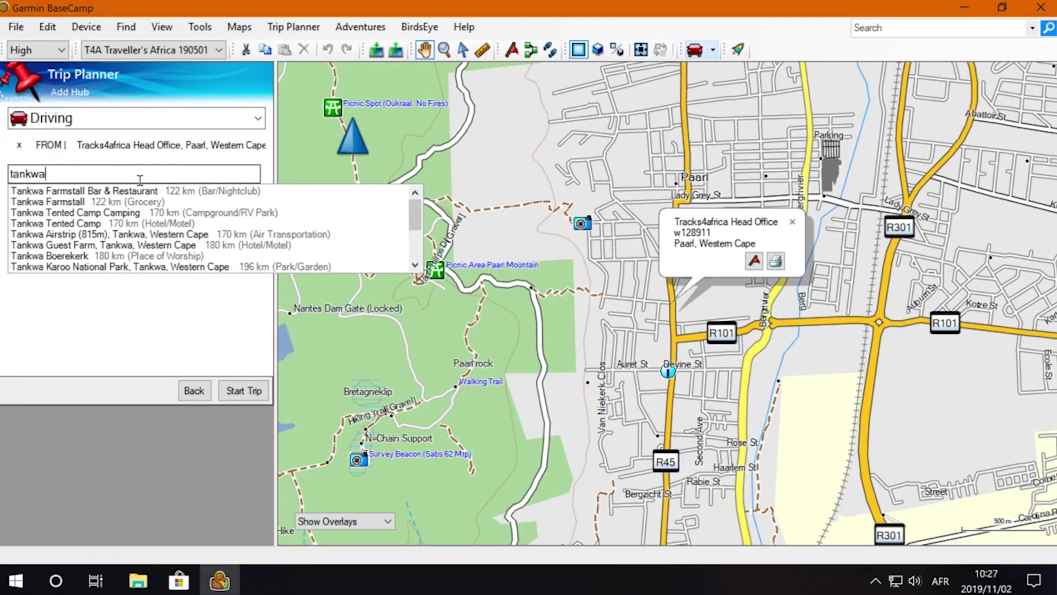
{"action": "type", "text": "karoo"}
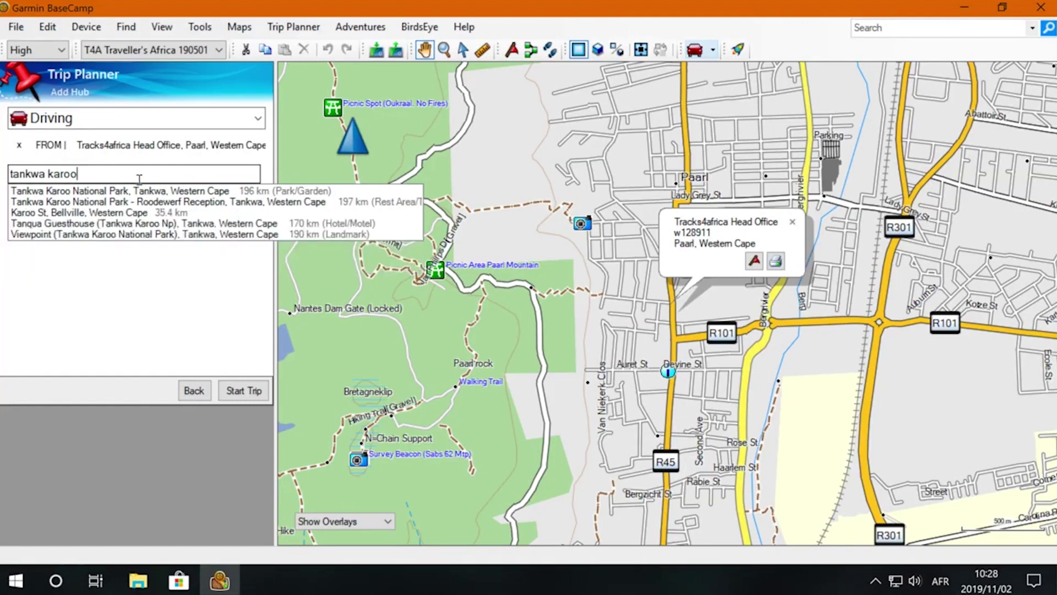
{"action": "left_click", "coordinate": [164, 204]}
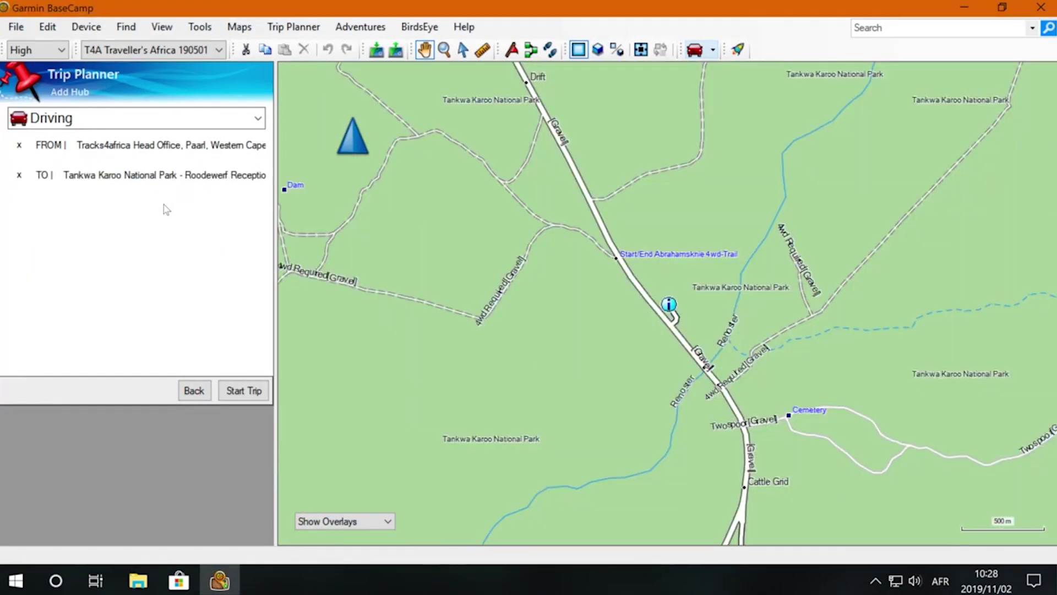
{"action": "left_click", "coordinate": [242, 390]}
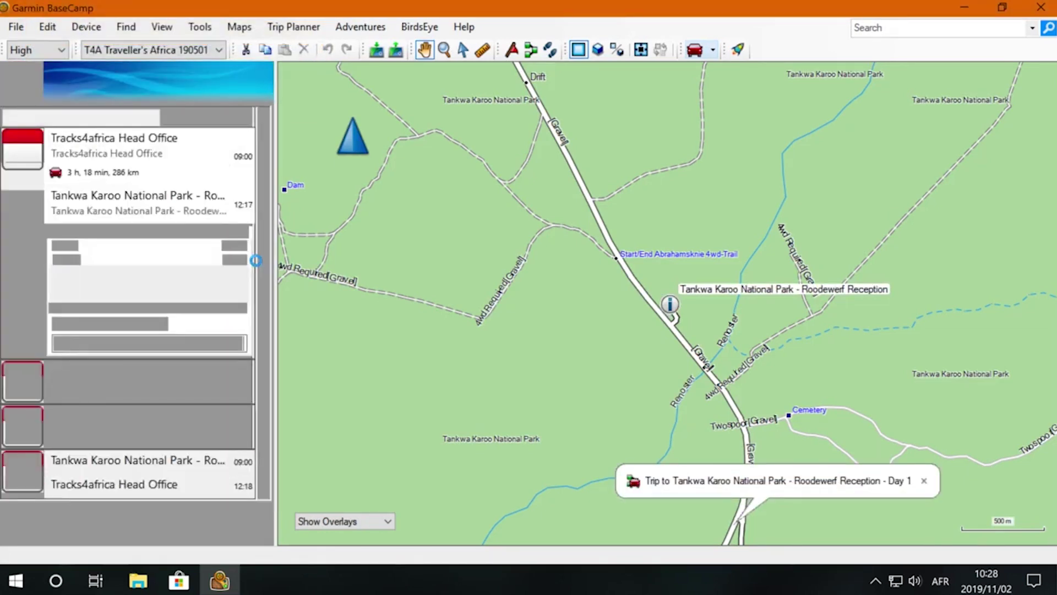
{"action": "mouse_move", "coordinate": [258, 266]}
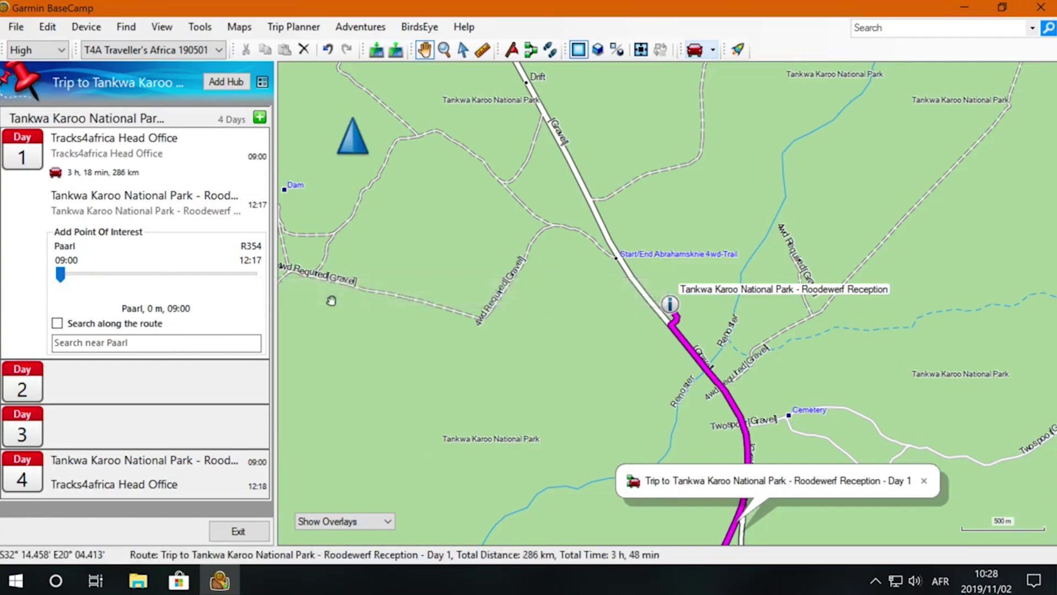
- Search for "ceres" near Paarl and add Ceres Zipline Adventures as a point of interest on Day 1
{"action": "left_click_drag", "start_coordinate": [364, 373], "coordinate": [431, 160]}
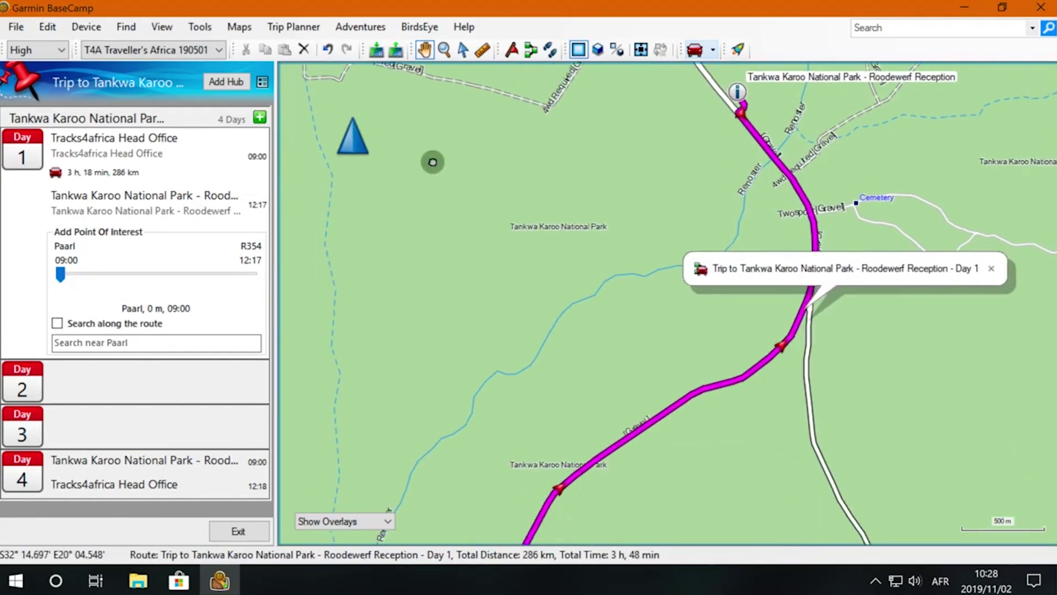
{"action": "scroll", "coordinate": [462, 267], "scroll_direction": "down", "scroll_amount": 4}
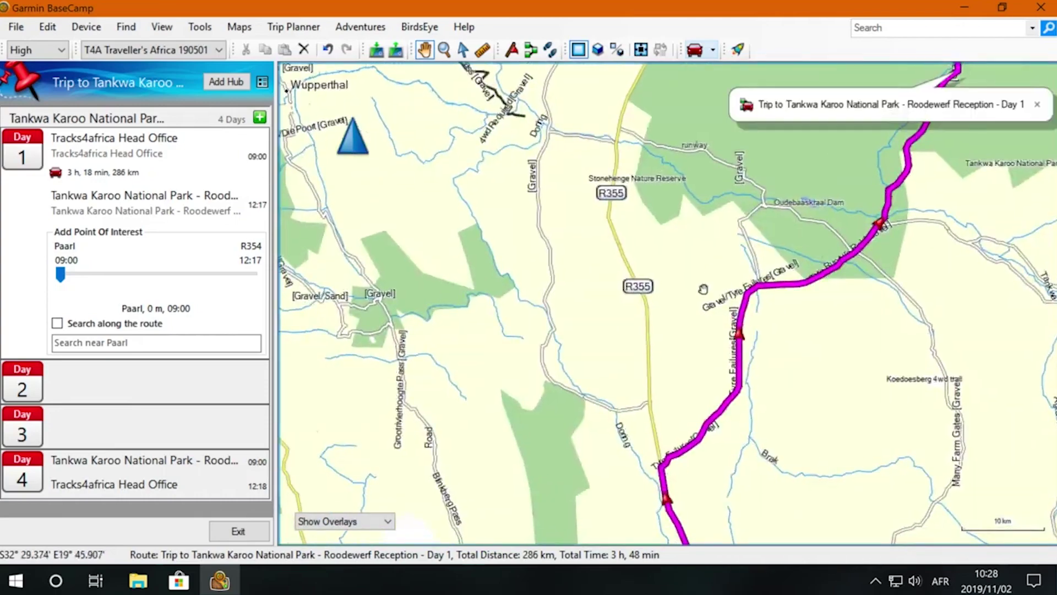
{"action": "scroll", "coordinate": [615, 264], "scroll_direction": "down", "scroll_amount": 6}
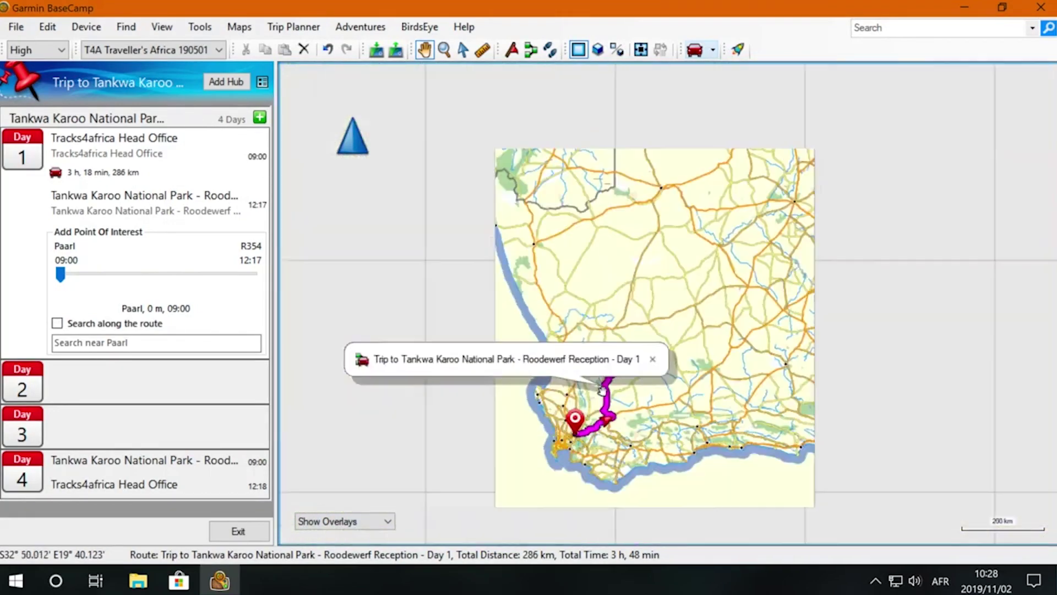
{"action": "scroll", "coordinate": [594, 425], "scroll_direction": "up", "scroll_amount": 4}
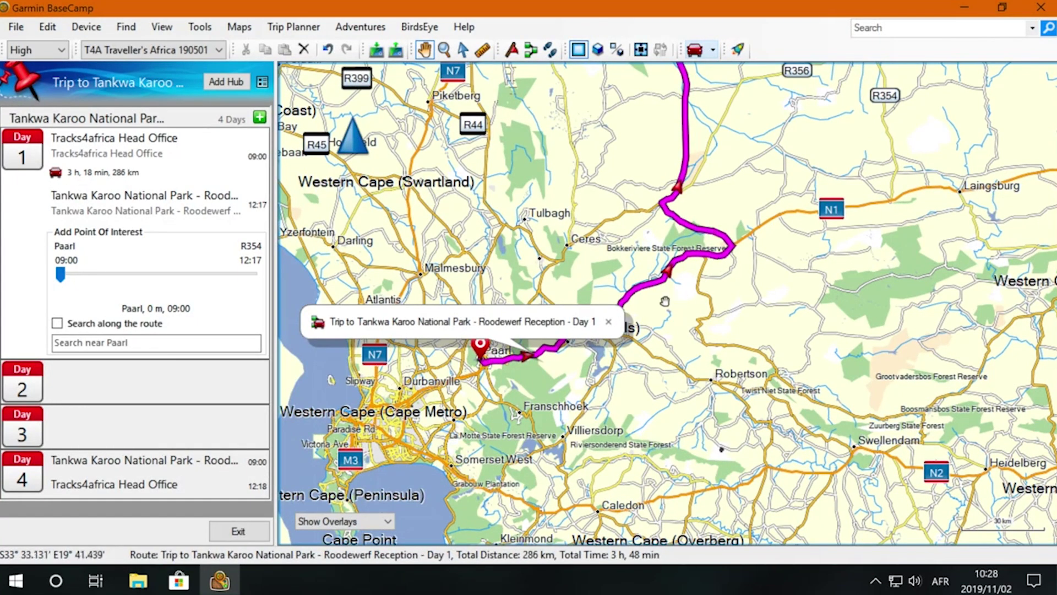
{"action": "scroll", "coordinate": [649, 242], "scroll_direction": "down", "scroll_amount": 1}
{"action": "scroll", "coordinate": [623, 251], "scroll_direction": "up", "scroll_amount": 1}
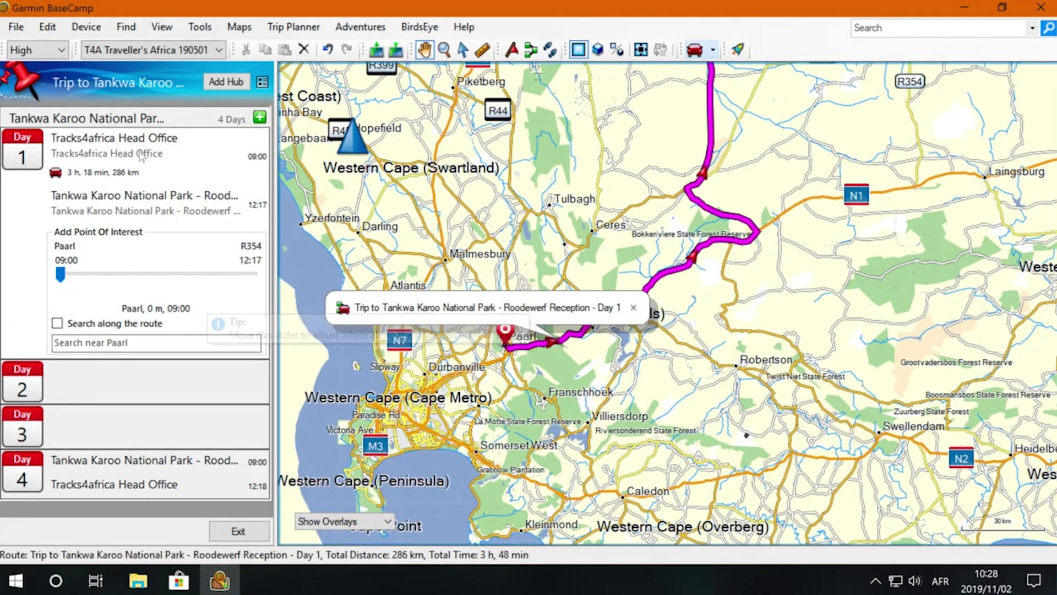
{"action": "left_click", "coordinate": [119, 344]}
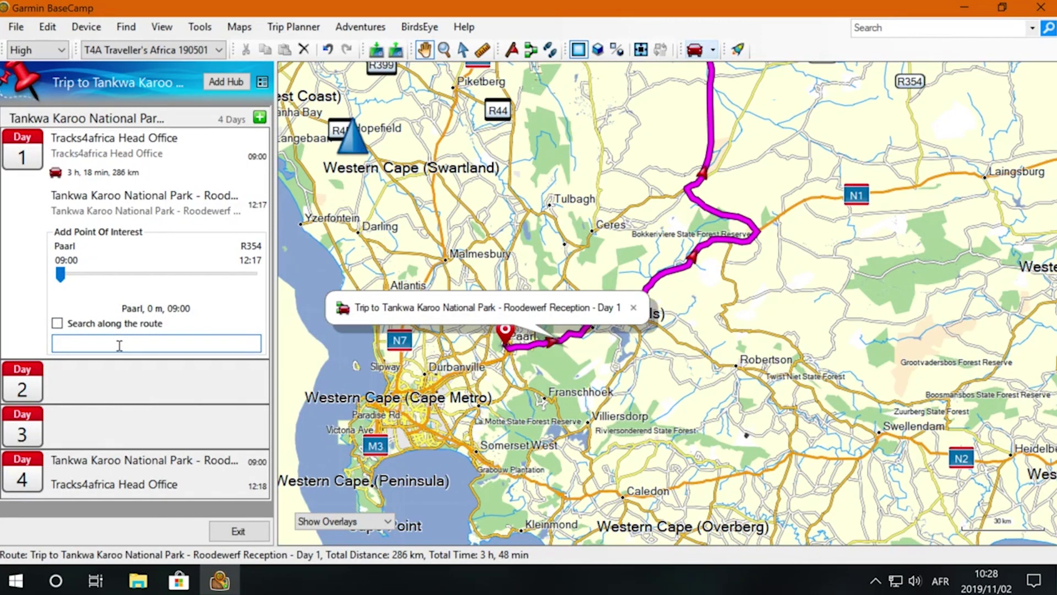
{"action": "type", "text": "ceres"}
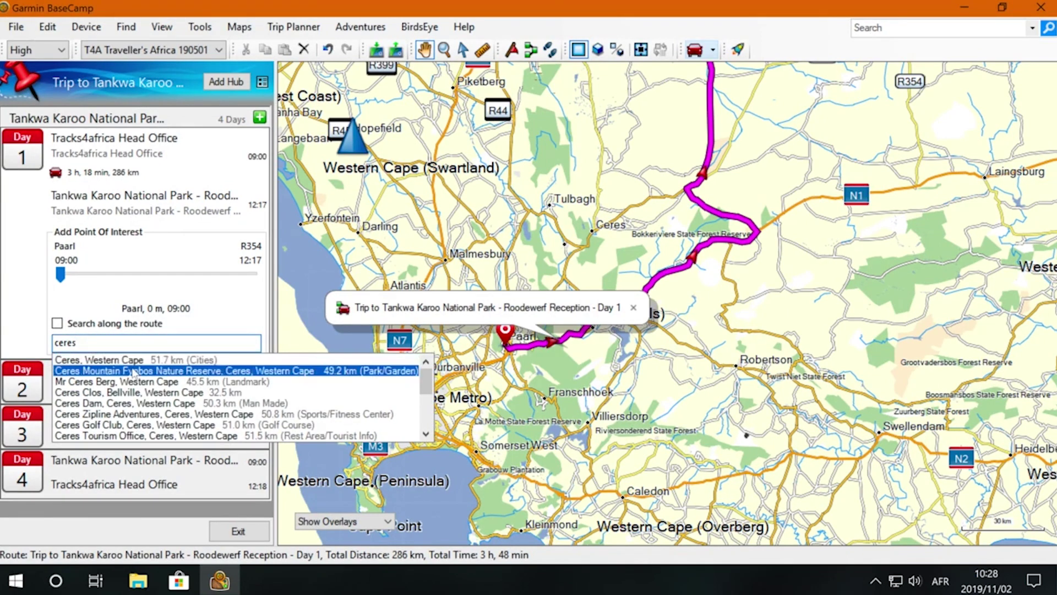
{"action": "left_click", "coordinate": [126, 414]}
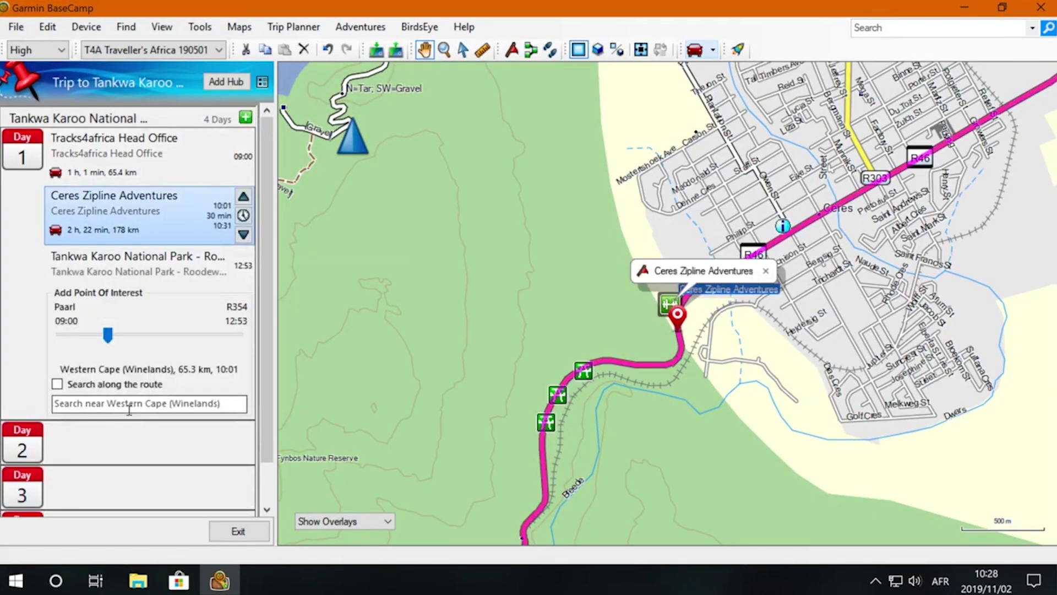
- Schedule the Day 1 departure from Tracks4africa Head Office for 7:00 AM
{"action": "left_click", "coordinate": [229, 163]}
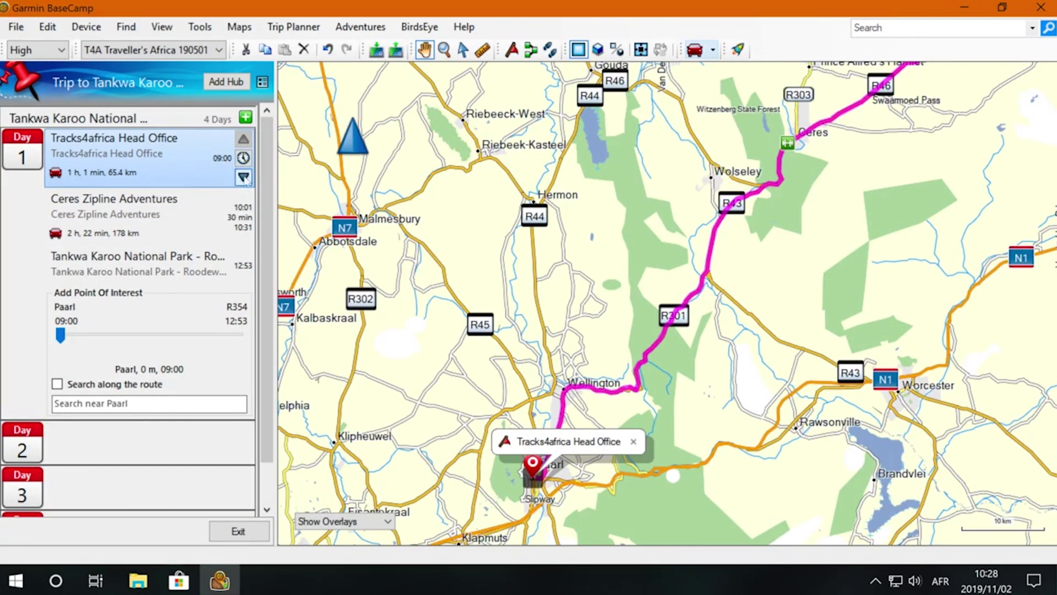
{"action": "left_click", "coordinate": [243, 158]}
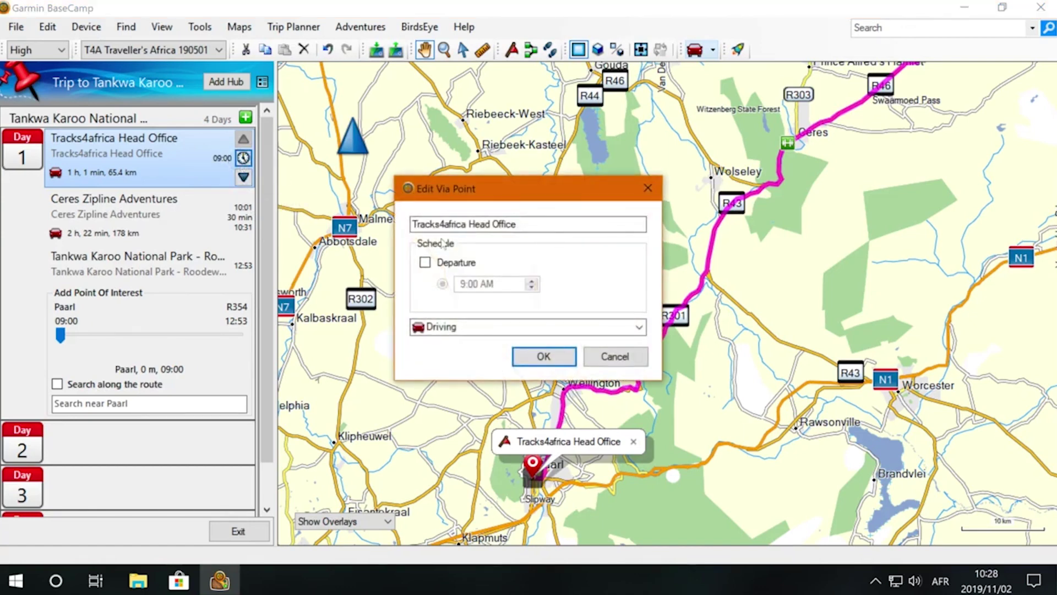
{"action": "left_click", "coordinate": [452, 267]}
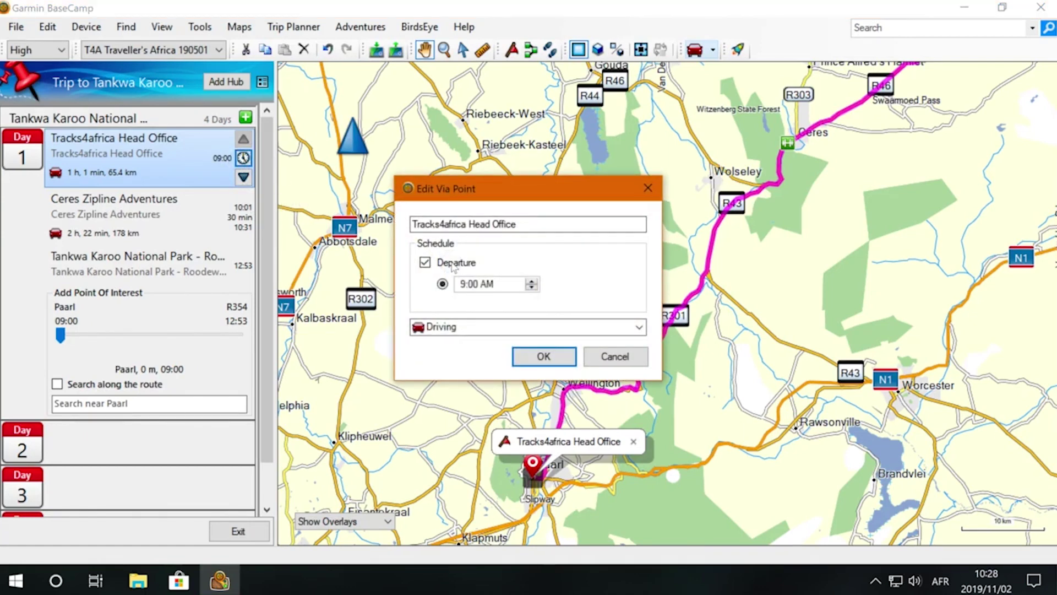
{"action": "double_click", "coordinate": [531, 287]}
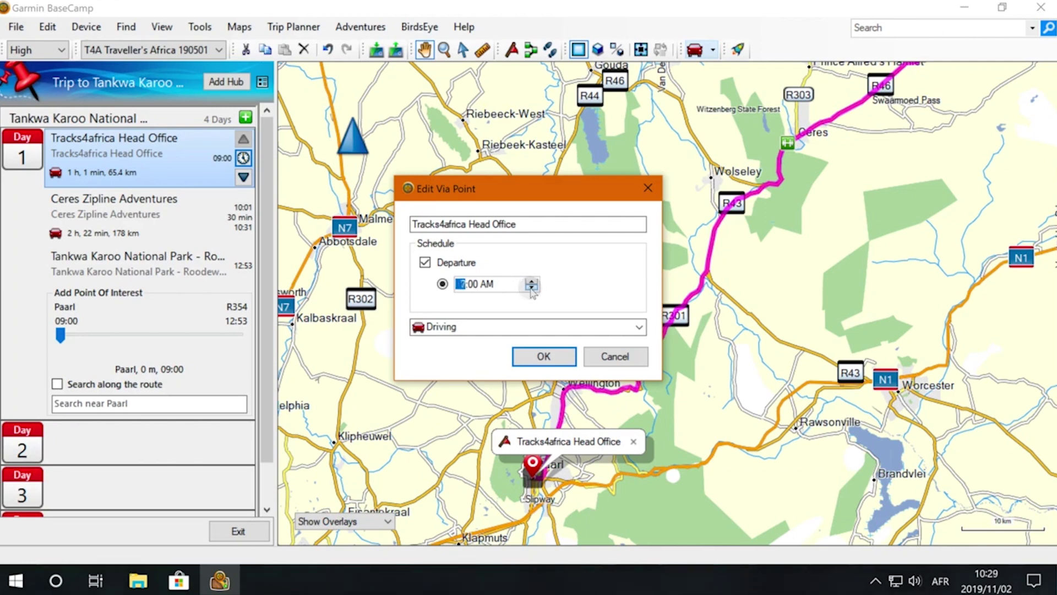
{"action": "left_click", "coordinate": [556, 359]}
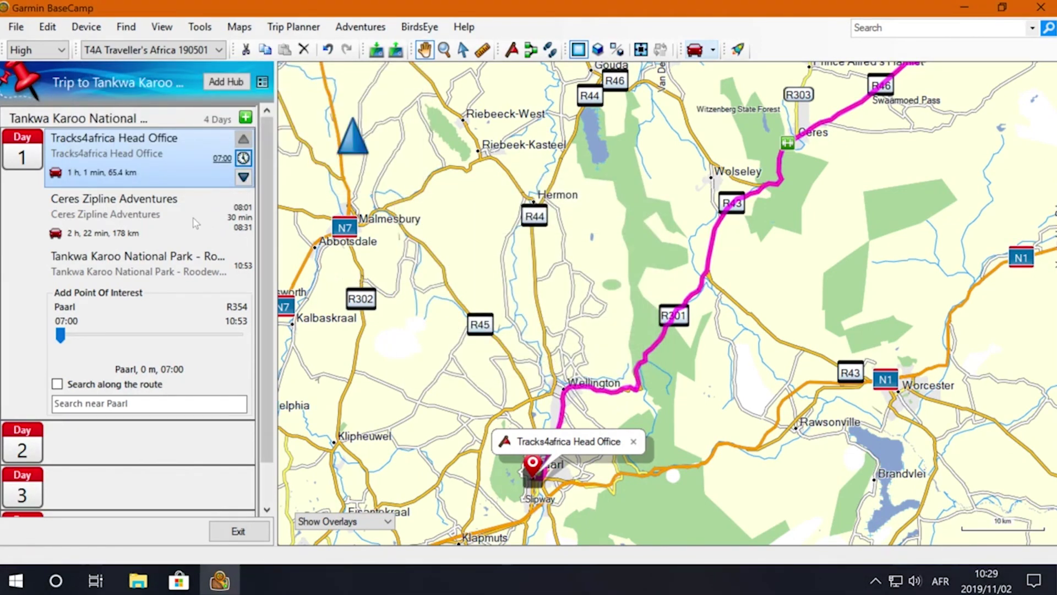
- Schedule a two-hour layover at the Day 1 stop Ceres Zipline Adventures
{"action": "left_click", "coordinate": [221, 226]}
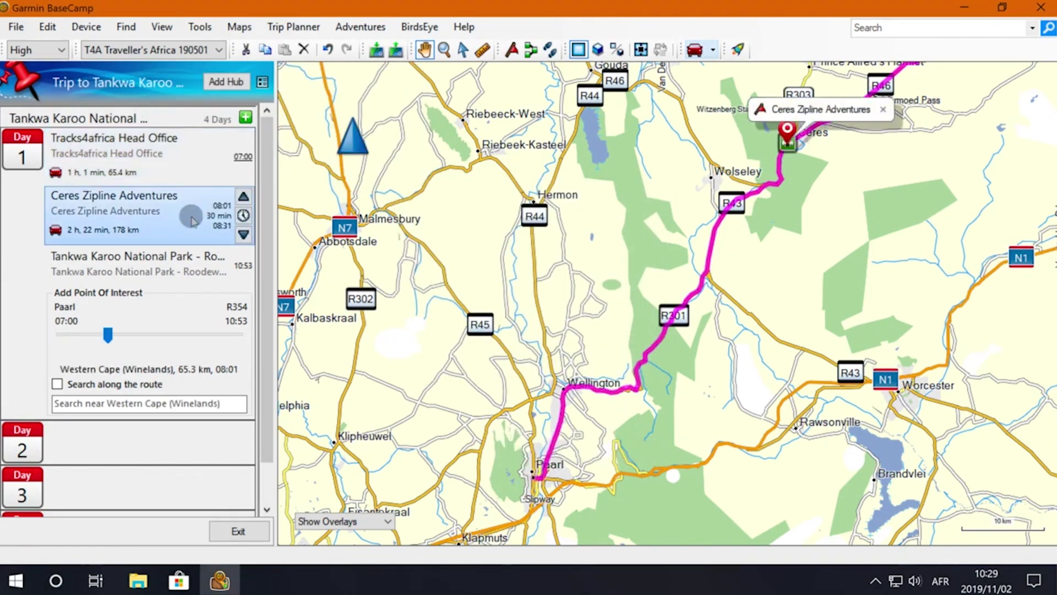
{"action": "left_click", "coordinate": [243, 215]}
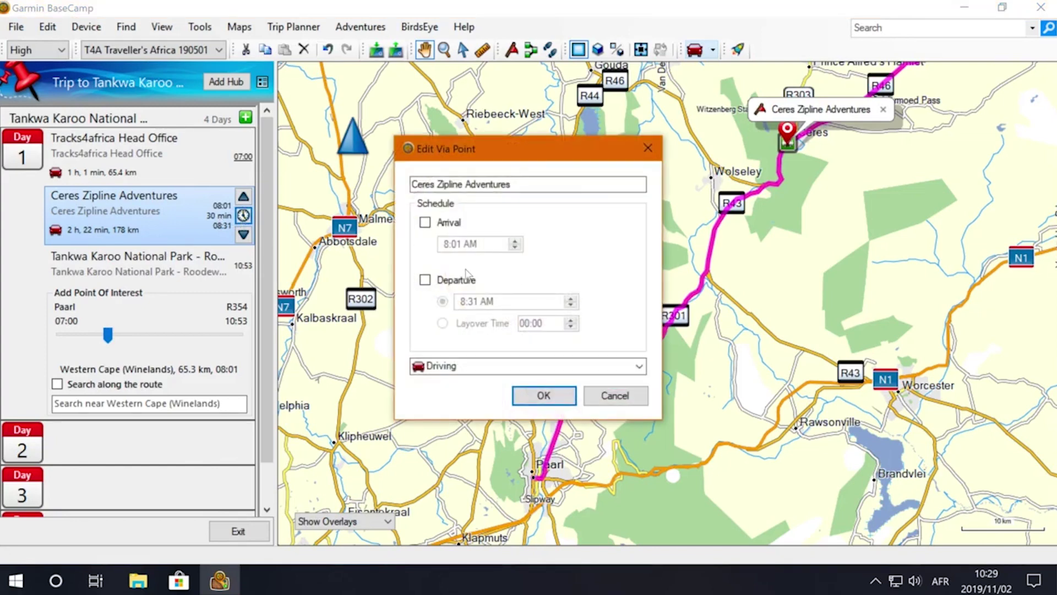
{"action": "left_click", "coordinate": [425, 279]}
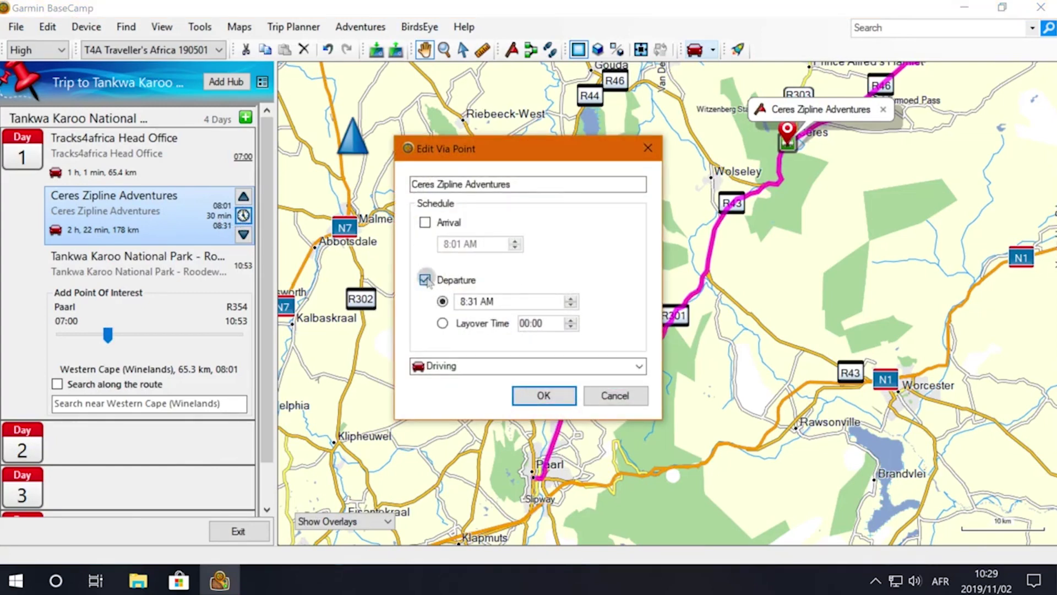
{"action": "left_click", "coordinate": [442, 323]}
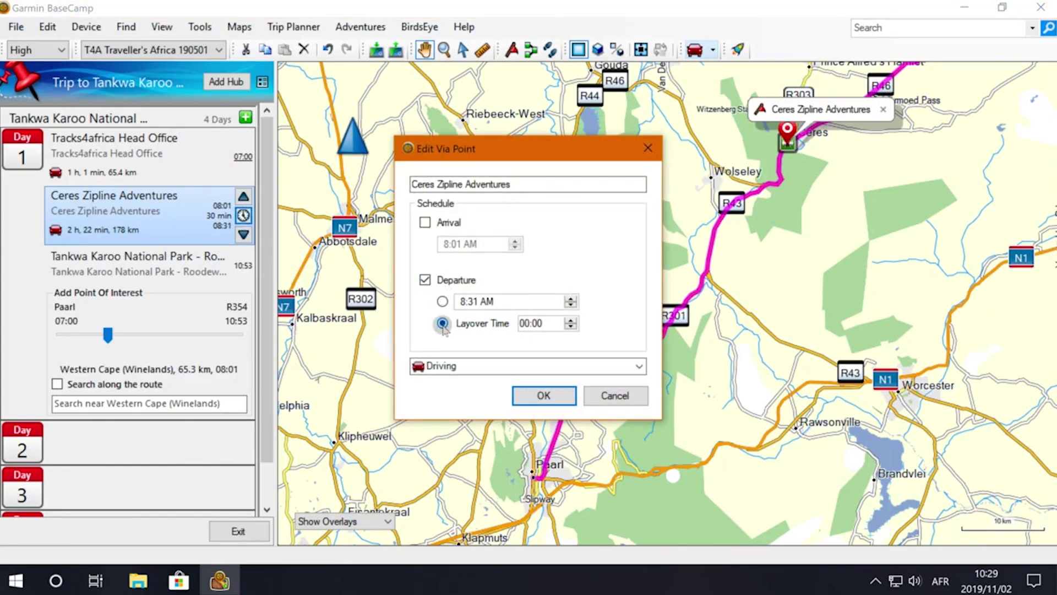
{"action": "left_click", "coordinate": [571, 321]}
{"action": "left_click", "coordinate": [571, 320]}
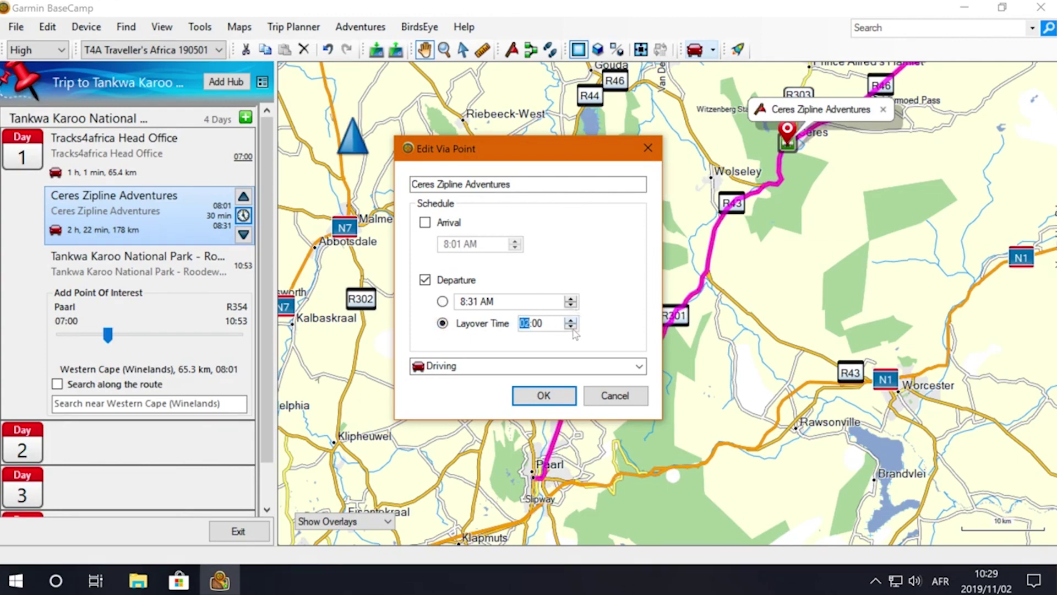
{"action": "left_click", "coordinate": [551, 395]}
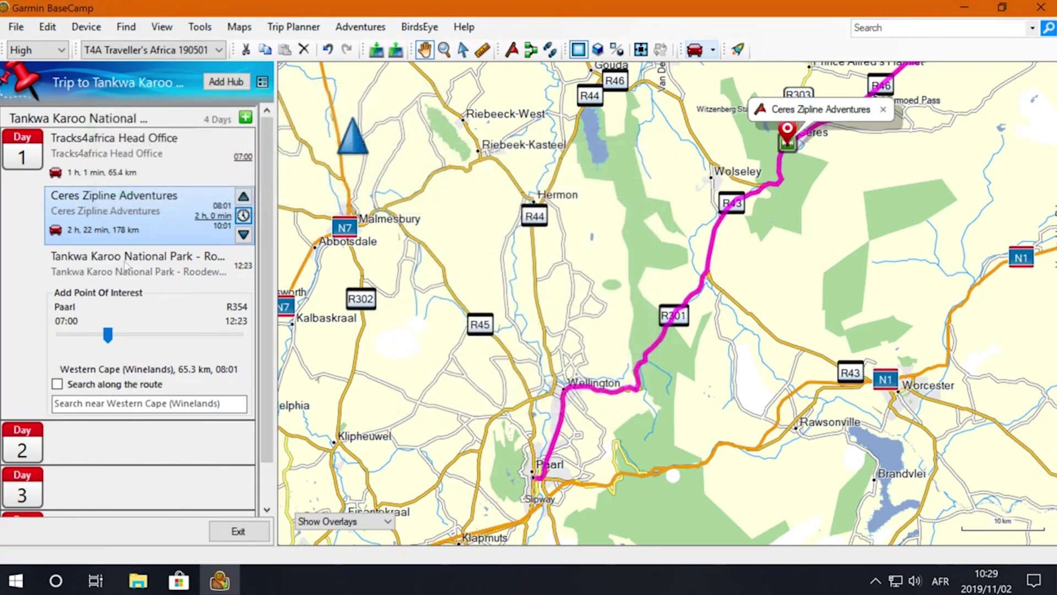
- Move the Day 1 point-of-interest search position to the route's end and try the option to search along the route
{"action": "left_click", "coordinate": [25, 241]}
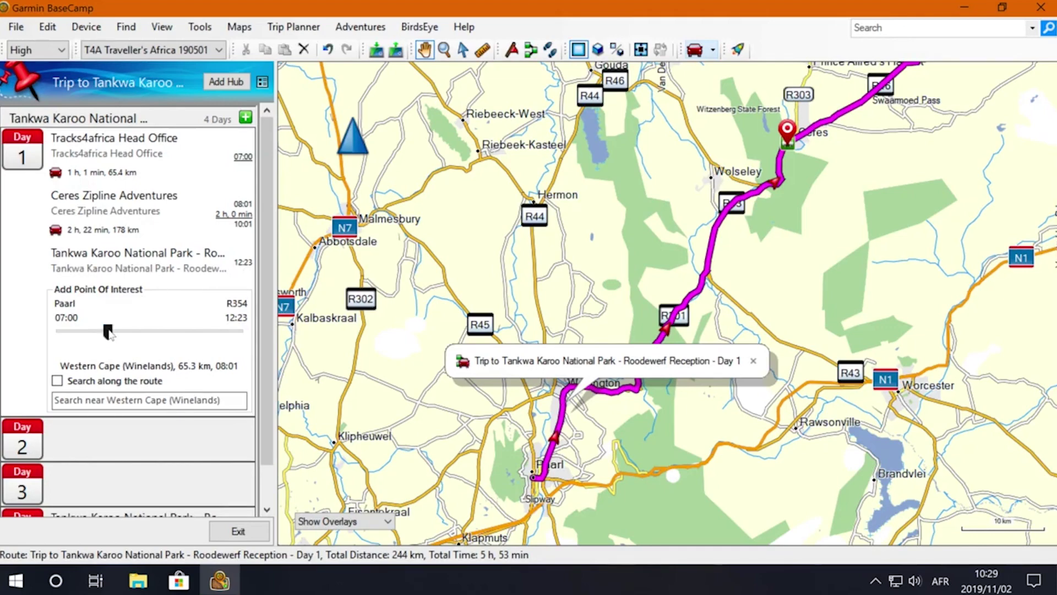
{"action": "left_click_drag", "start_coordinate": [108, 331], "coordinate": [236, 332]}
{"action": "left_click_drag", "start_coordinate": [240, 333], "coordinate": [242, 333]}
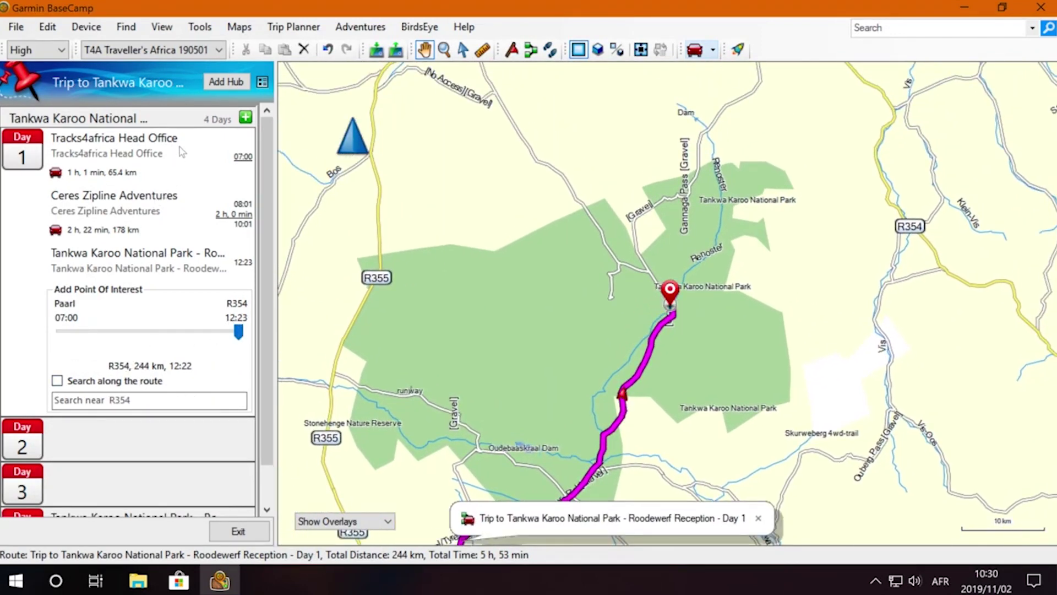
{"action": "left_click", "coordinate": [129, 398]}
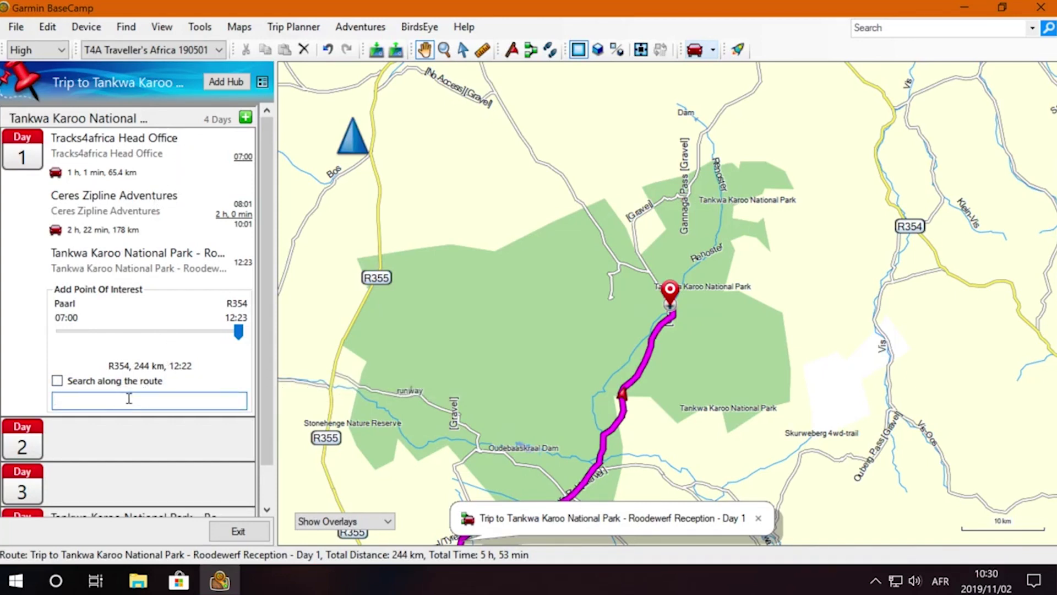
{"action": "left_click", "coordinate": [57, 381]}
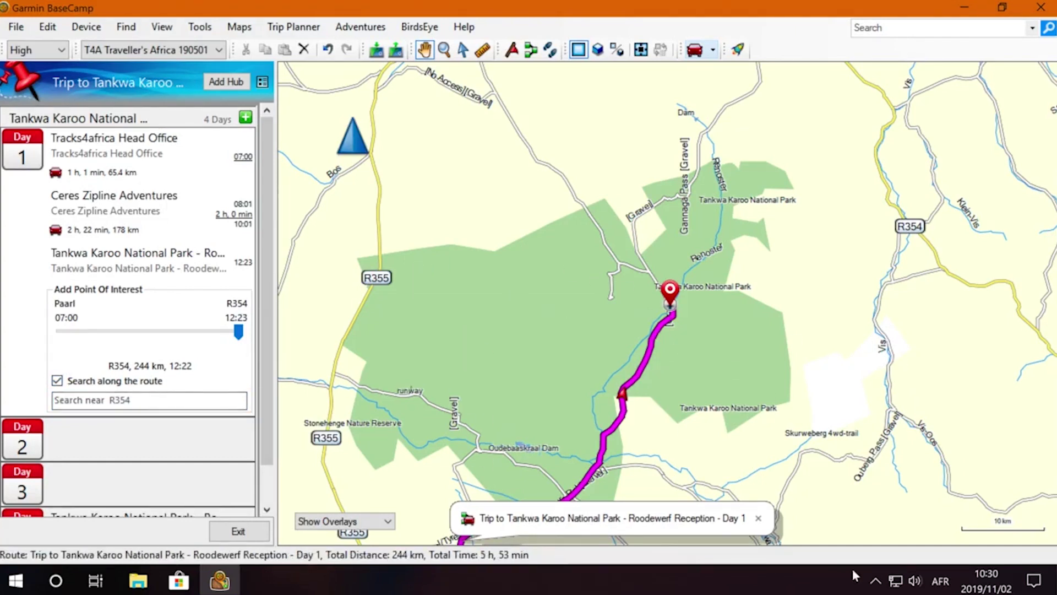
{"action": "left_click", "coordinate": [57, 381]}
- Look at the Day 2 and Day 3 entries of the trip and their point-of-interest search
{"action": "scroll", "coordinate": [120, 394], "scroll_direction": "down", "scroll_amount": 2}
{"action": "left_click", "coordinate": [120, 394]}
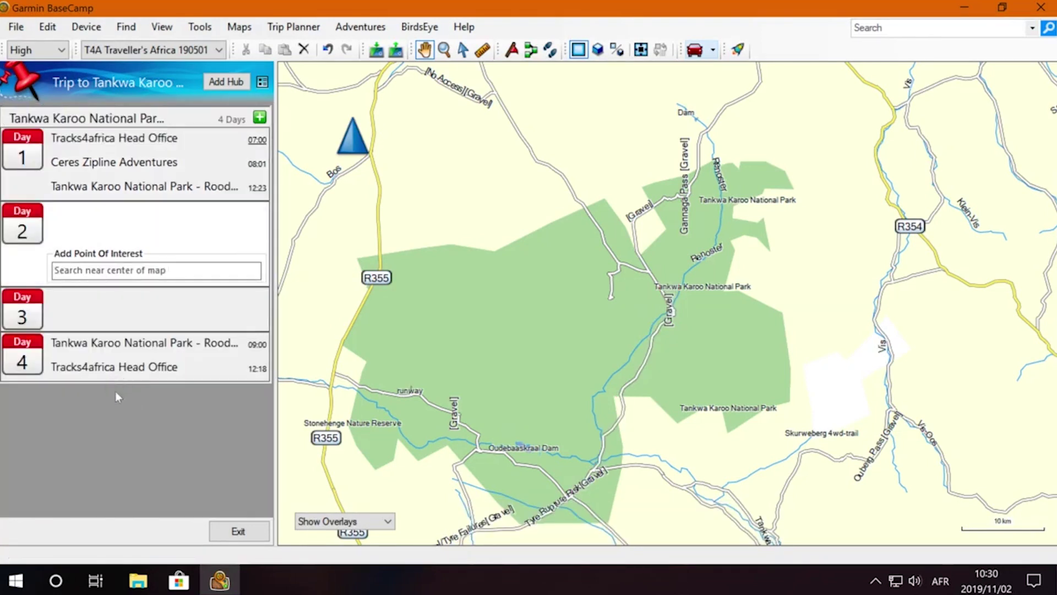
{"action": "left_click", "coordinate": [119, 314]}
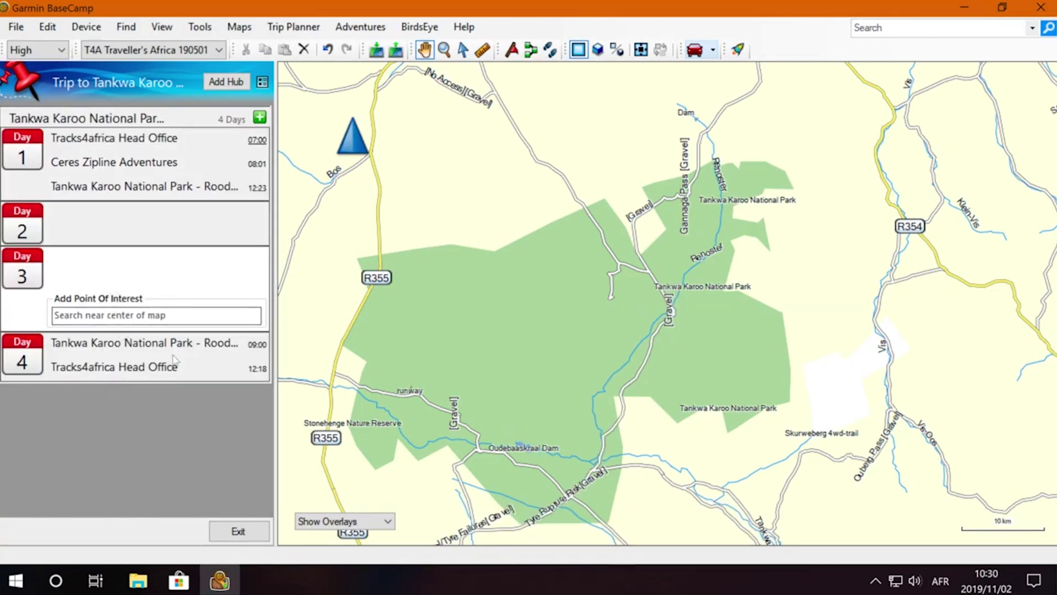
{"action": "left_click", "coordinate": [152, 231]}
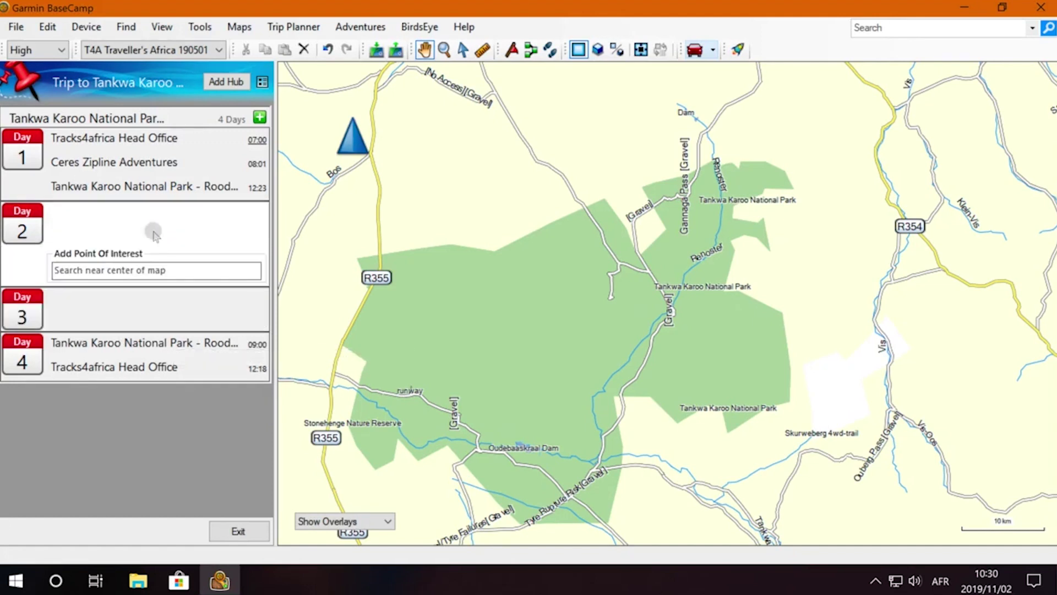
{"action": "left_click", "coordinate": [154, 313]}
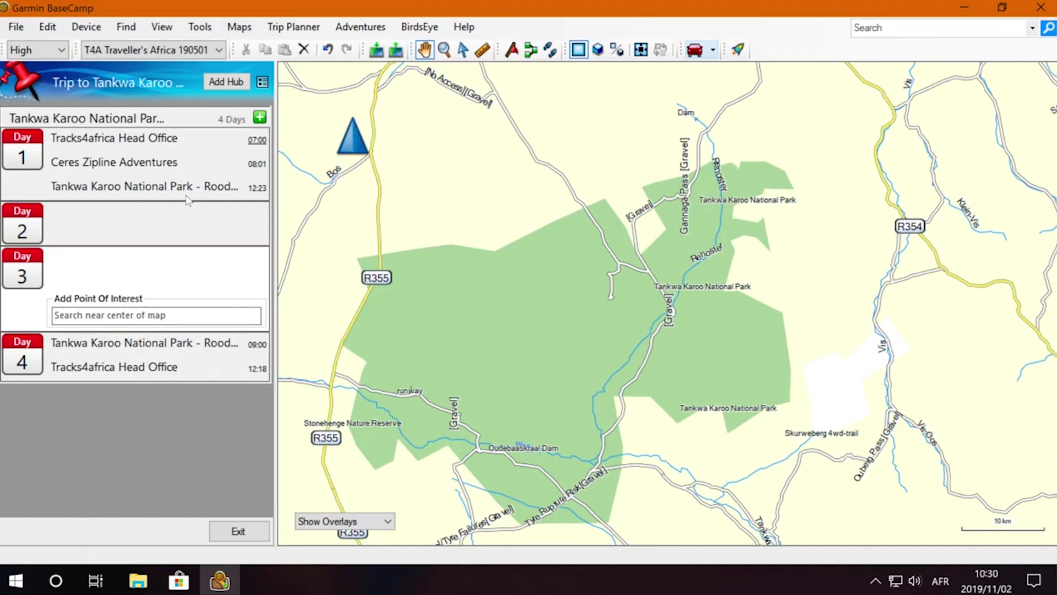
- Examine the Day 4 return route from Tankwa Karoo National Park to Tracks4africa Head Office on the map
{"action": "left_click", "coordinate": [160, 352]}
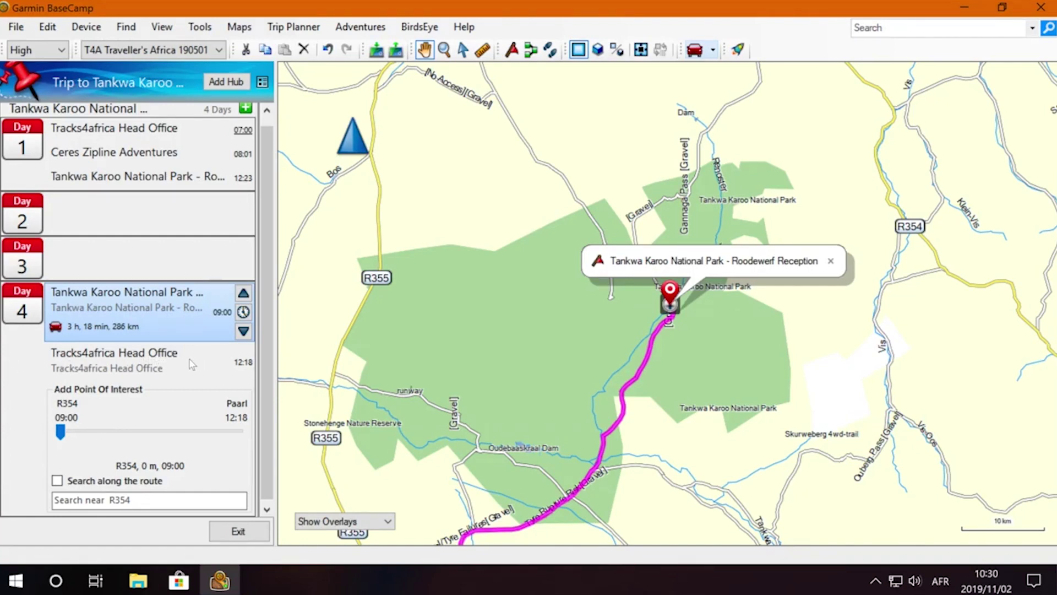
{"action": "left_click_drag", "start_coordinate": [446, 407], "coordinate": [616, 248]}
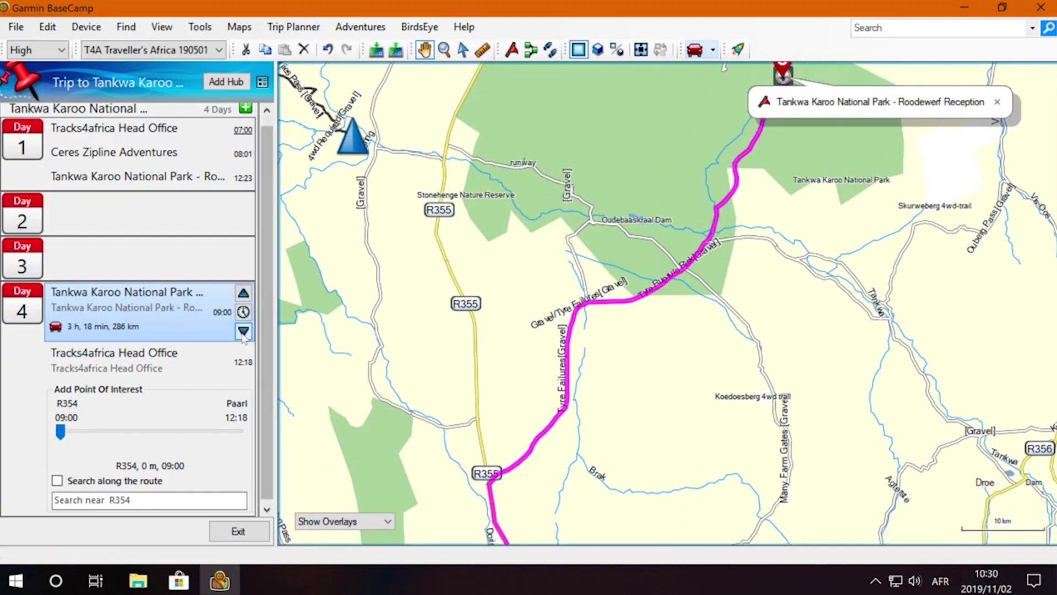
{"action": "scroll", "coordinate": [526, 384], "scroll_direction": "down", "scroll_amount": 4}
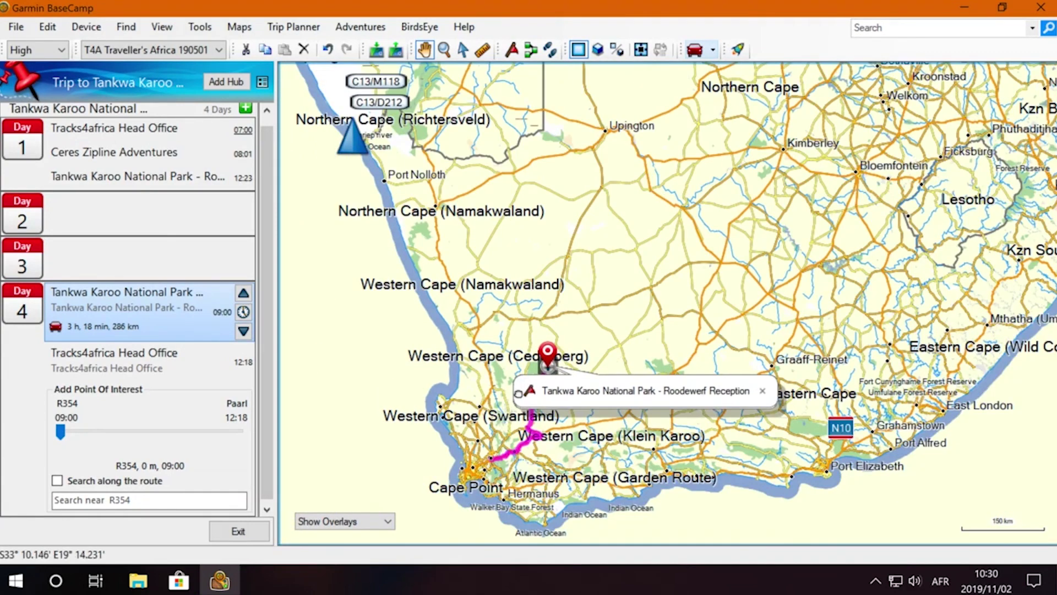
{"action": "scroll", "coordinate": [520, 393], "scroll_direction": "up", "scroll_amount": 5}
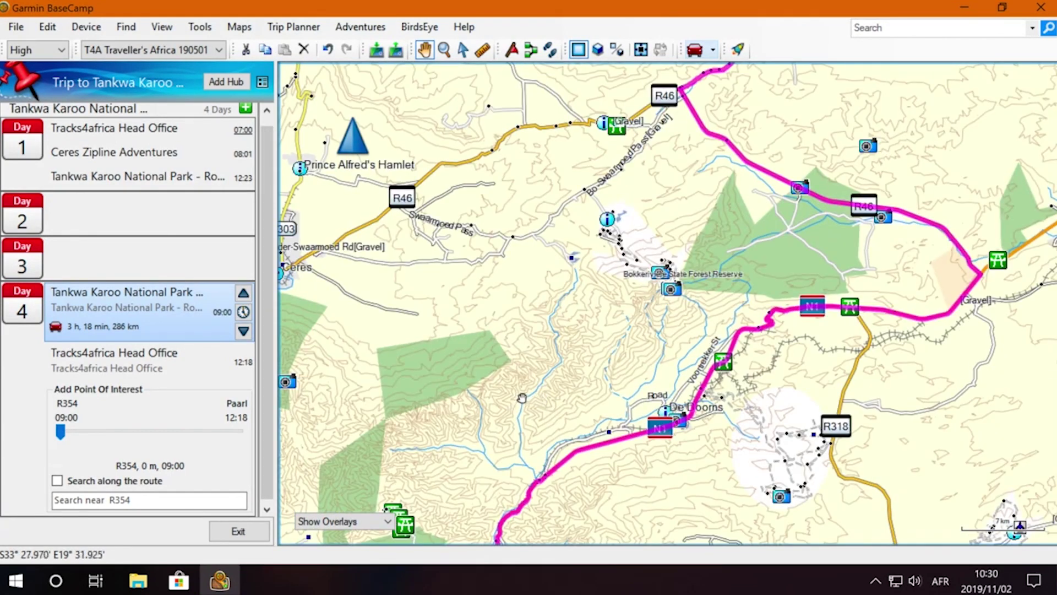
{"action": "mouse_move", "coordinate": [522, 398]}
{"action": "left_mouse_down"}
{"action": "mouse_move", "coordinate": [708, 267]}
{"action": "mouse_move", "coordinate": [514, 379]}
{"action": "left_mouse_up"}
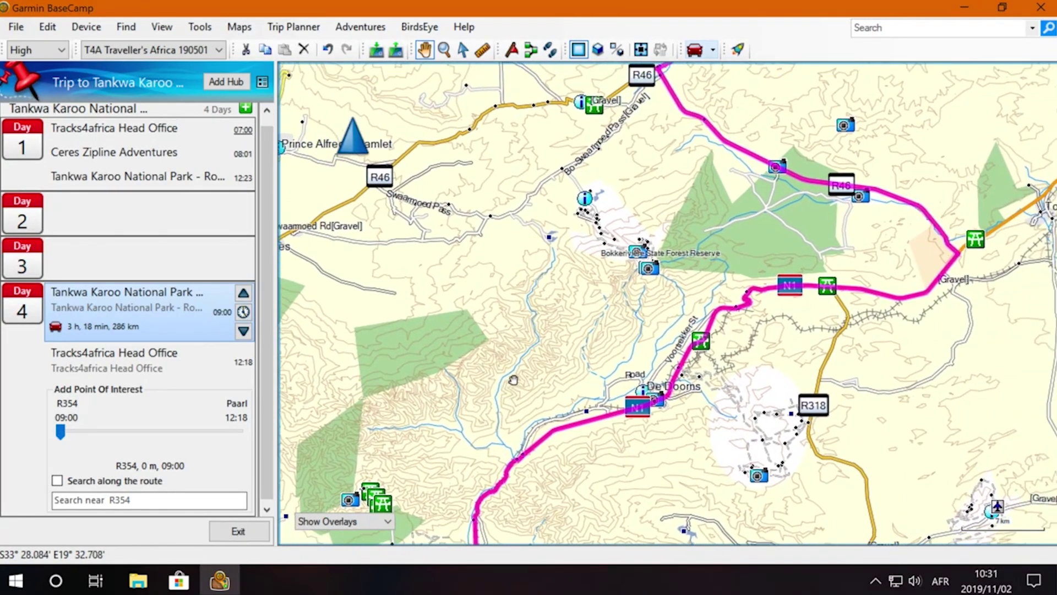
{"action": "left_click_drag", "start_coordinate": [488, 339], "coordinate": [722, 353]}
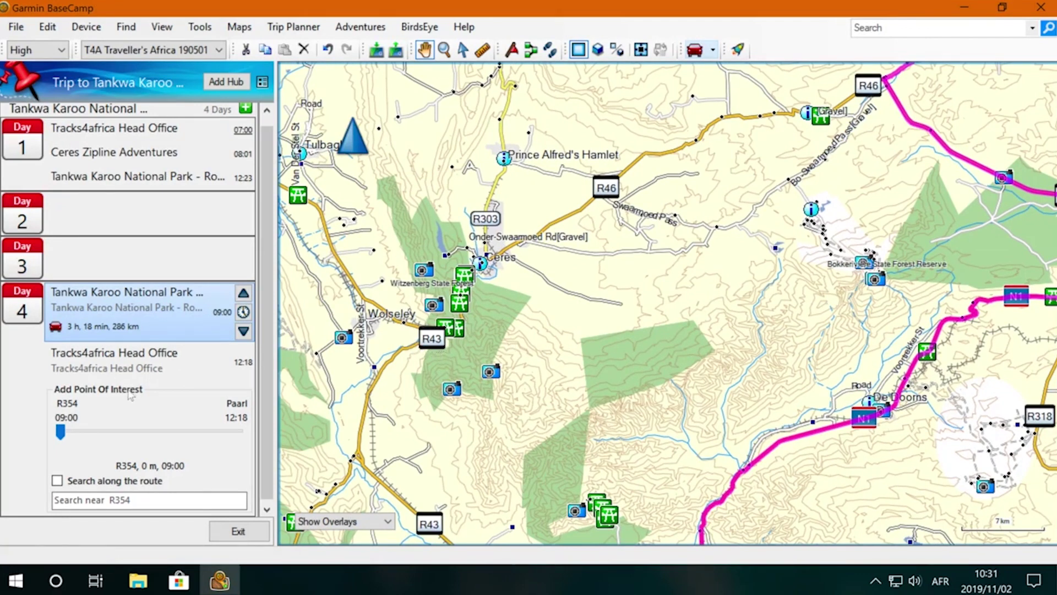
{"action": "left_click_drag", "start_coordinate": [795, 241], "coordinate": [690, 280]}
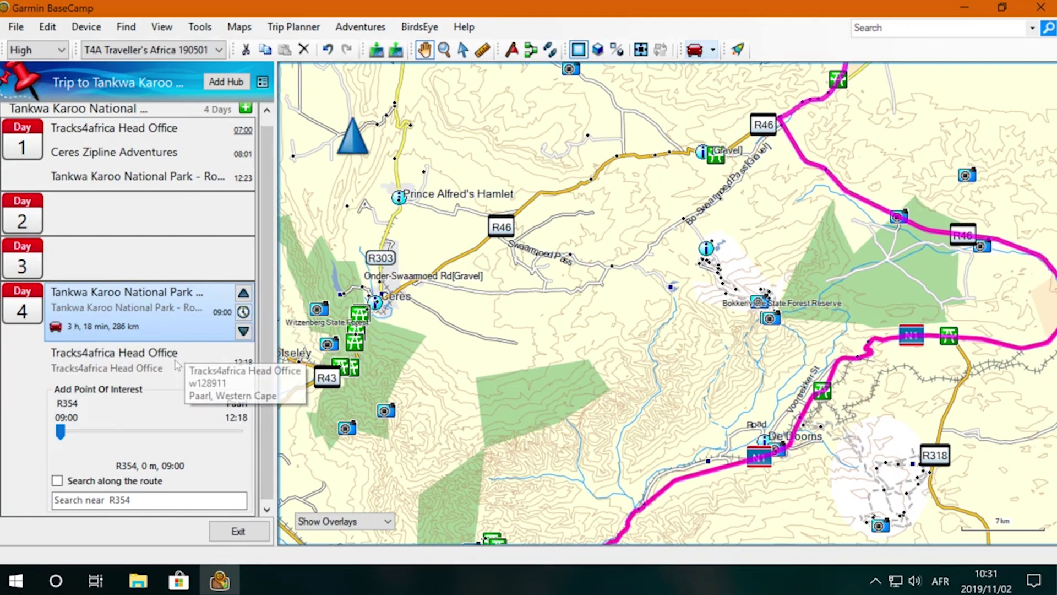
{"action": "scroll", "coordinate": [174, 367], "scroll_direction": "down", "scroll_amount": 1}
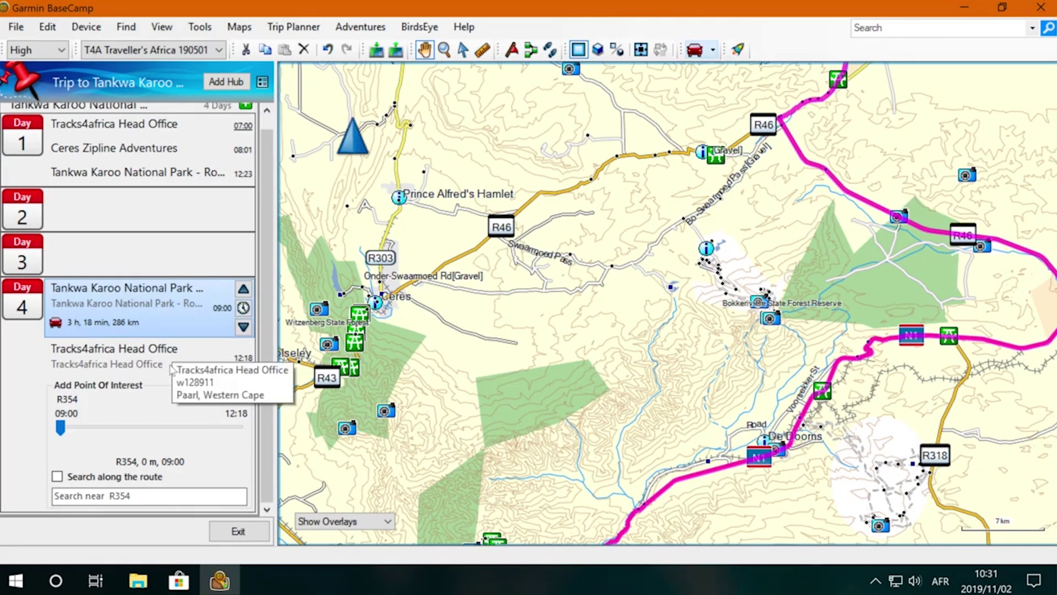
{"action": "scroll", "coordinate": [631, 277], "scroll_direction": "down", "scroll_amount": 3}
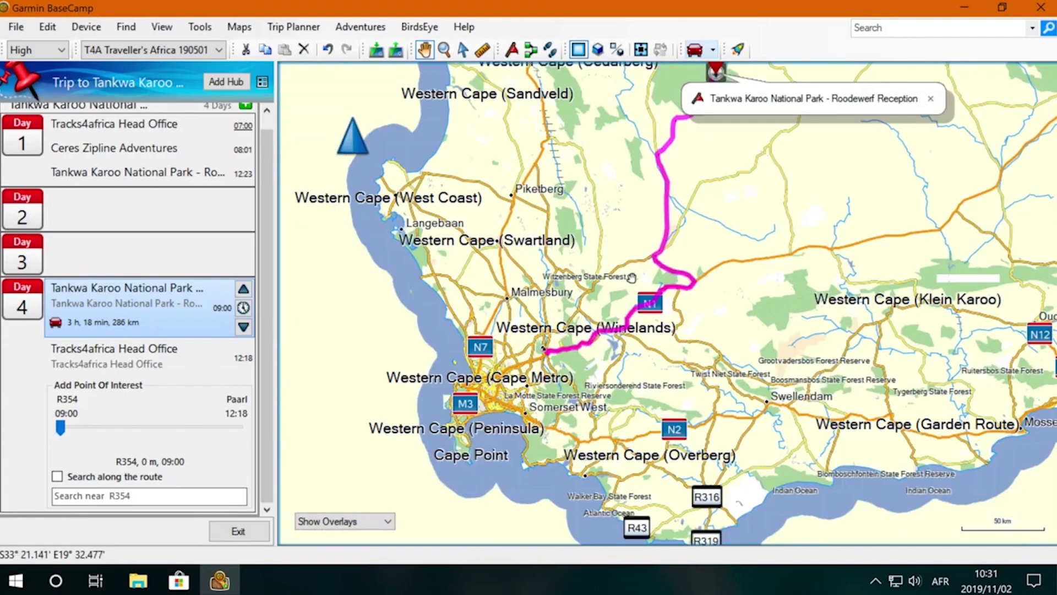
{"action": "scroll", "coordinate": [632, 277], "scroll_direction": "down", "scroll_amount": 3}
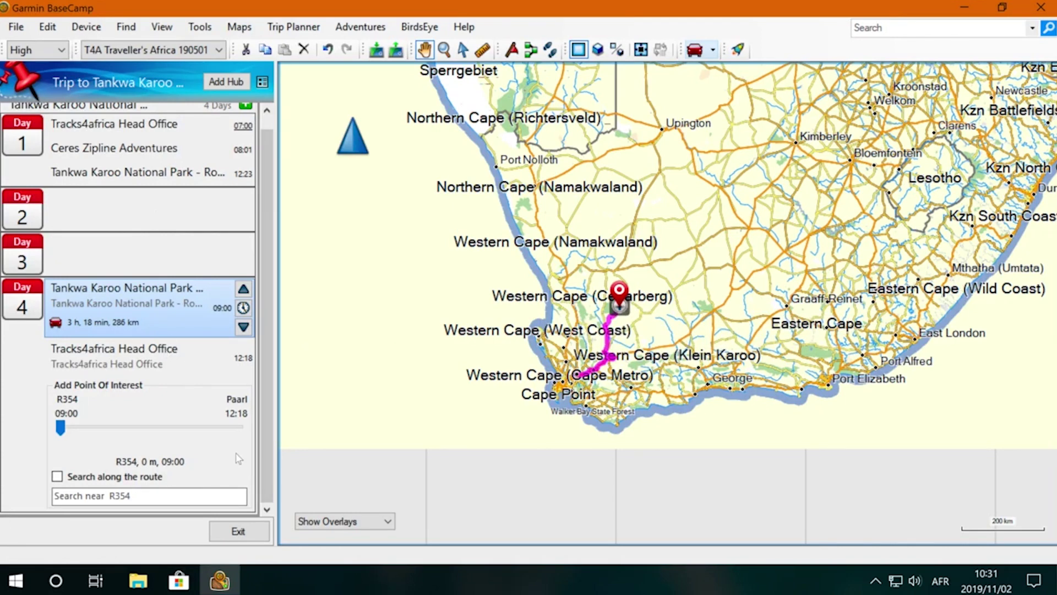
- Exit the trip planner and review the waypoints and route stored under Day 1 of the trip
{"action": "left_click", "coordinate": [255, 531]}
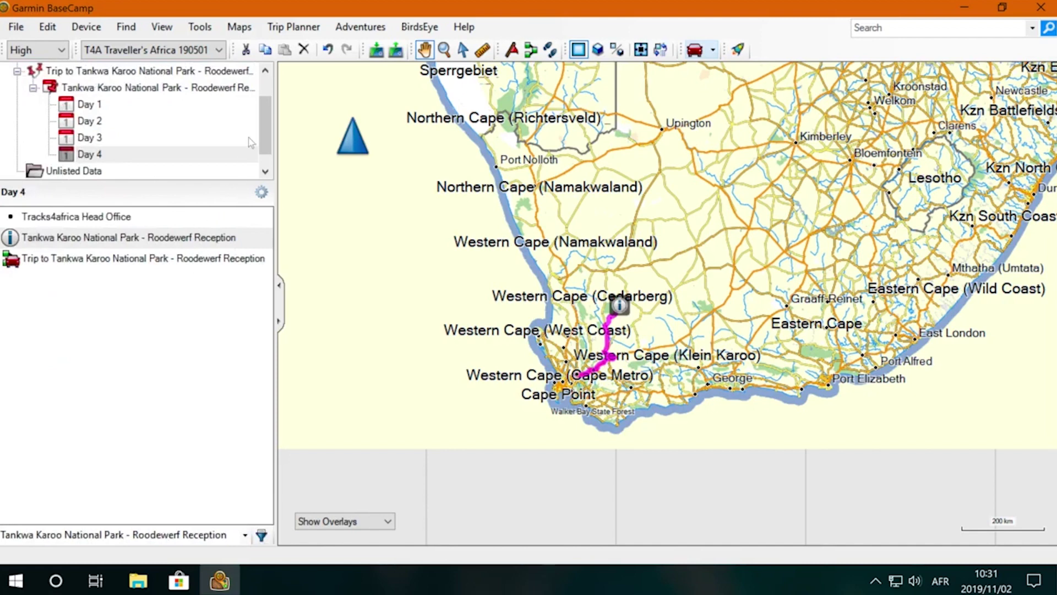
{"action": "mouse_move", "coordinate": [263, 131]}
{"action": "left_mouse_down"}
{"action": "mouse_move", "coordinate": [259, 106]}
{"action": "mouse_move", "coordinate": [254, 121]}
{"action": "left_mouse_up"}
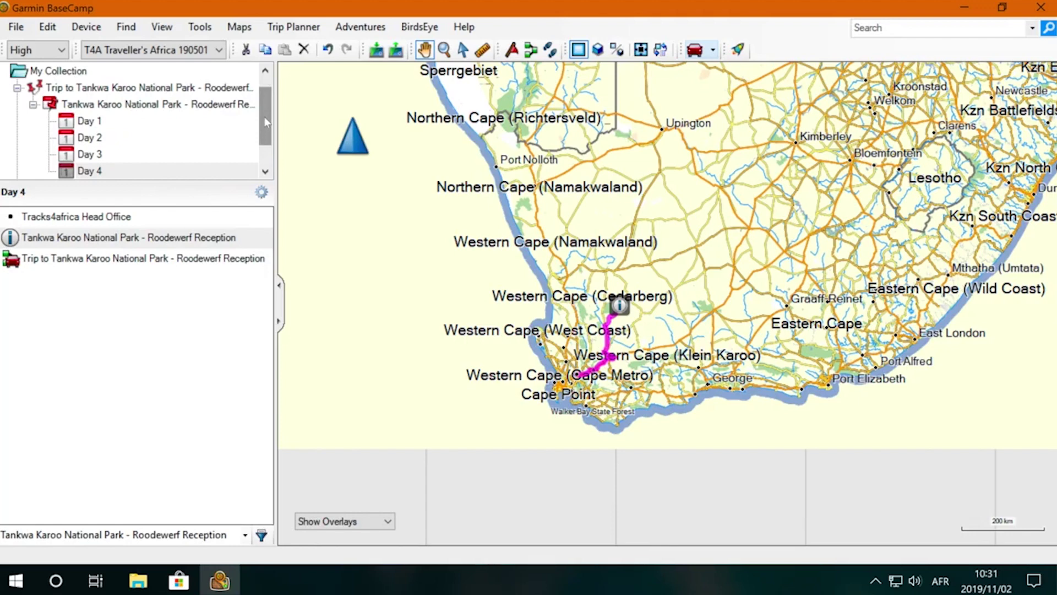
{"action": "left_click", "coordinate": [110, 123]}
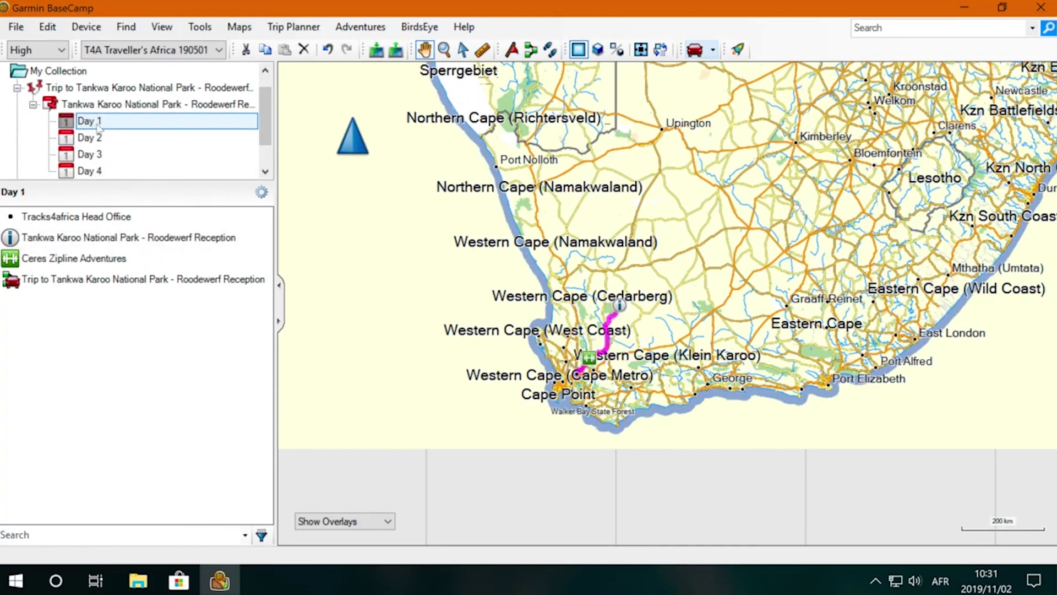
{"action": "left_click", "coordinate": [97, 217]}
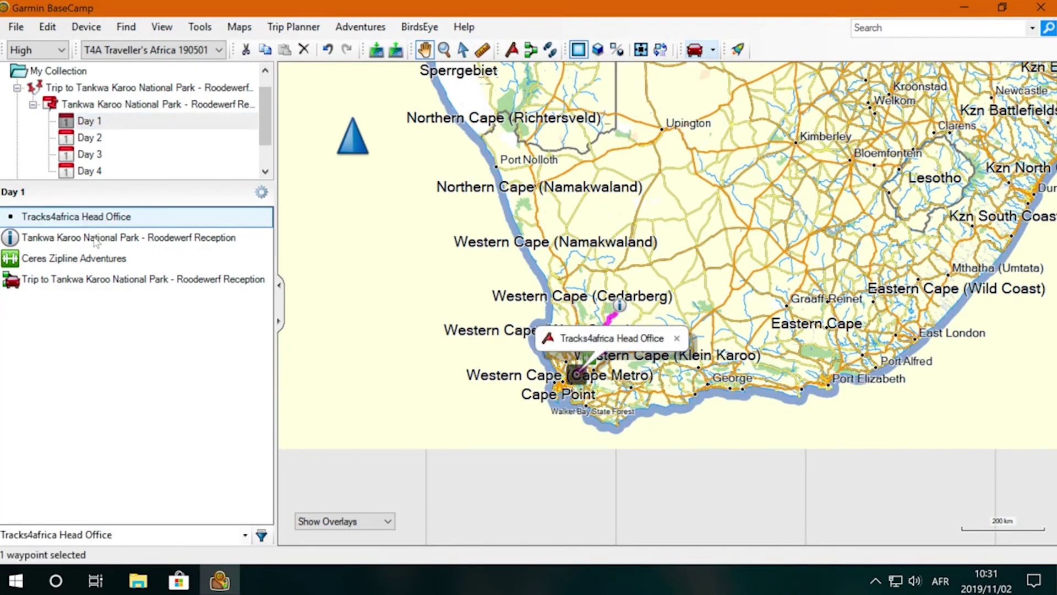
{"action": "left_click", "coordinate": [95, 238]}
{"action": "left_click", "coordinate": [93, 259]}
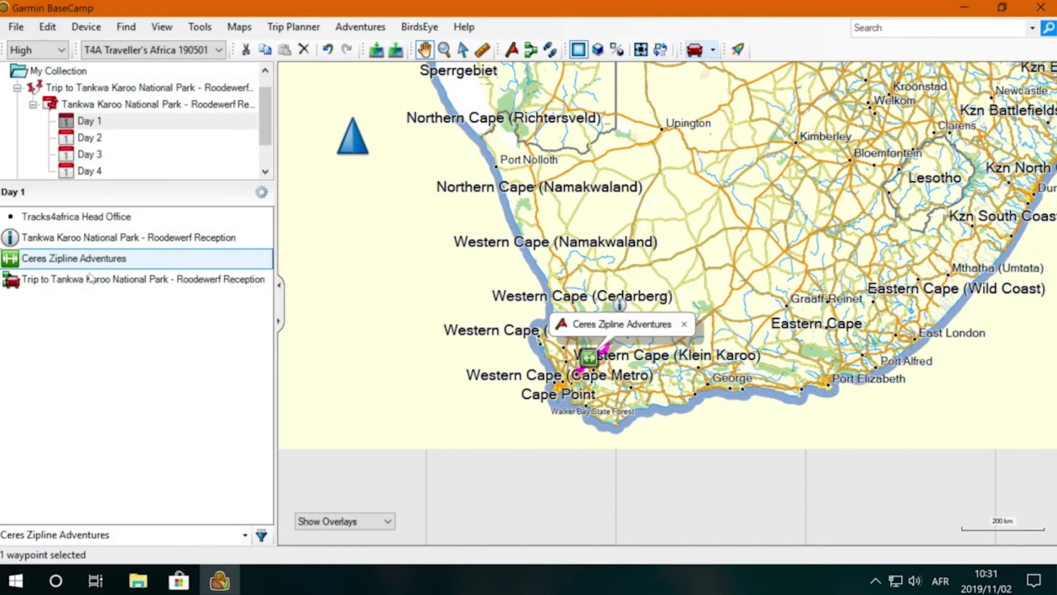
{"action": "left_click", "coordinate": [88, 281]}
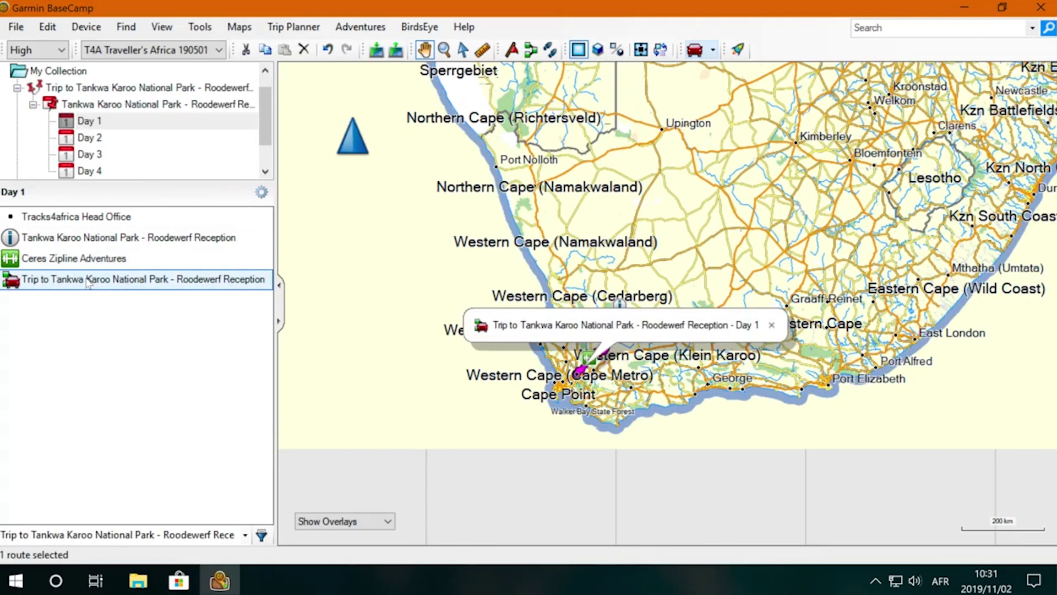
{"action": "left_click", "coordinate": [87, 218]}
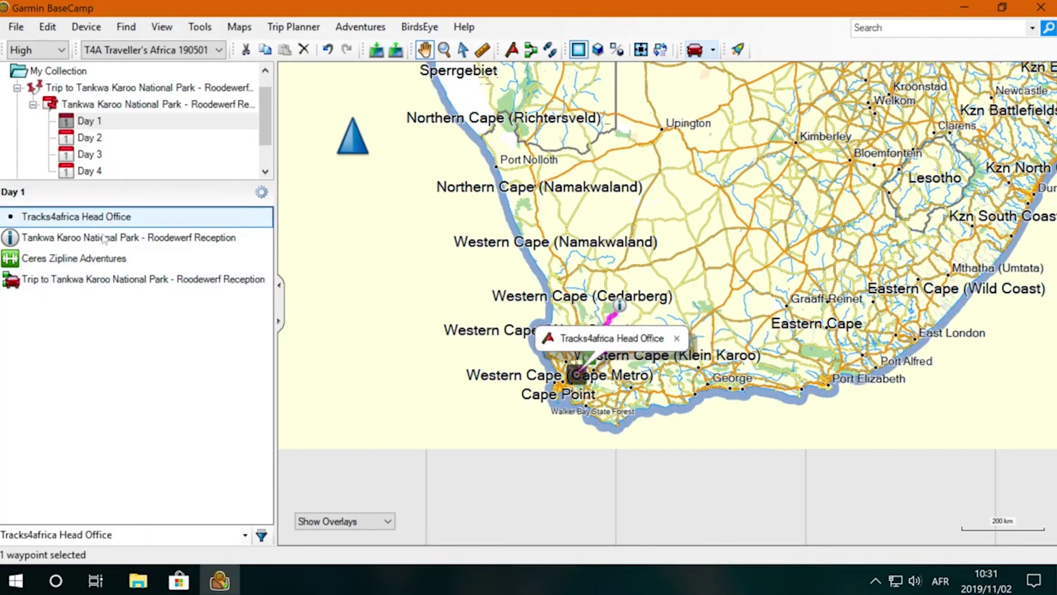
- Create a new list named "Tankwa Karoo Trip" in My Collection
{"action": "right_click", "coordinate": [65, 72]}
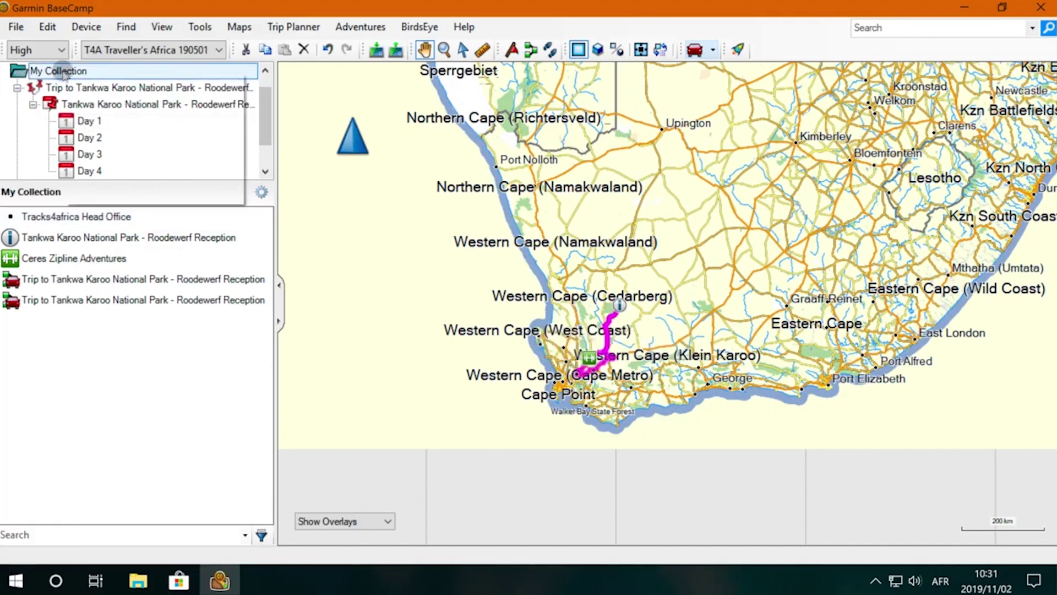
{"action": "left_click", "coordinate": [130, 175]}
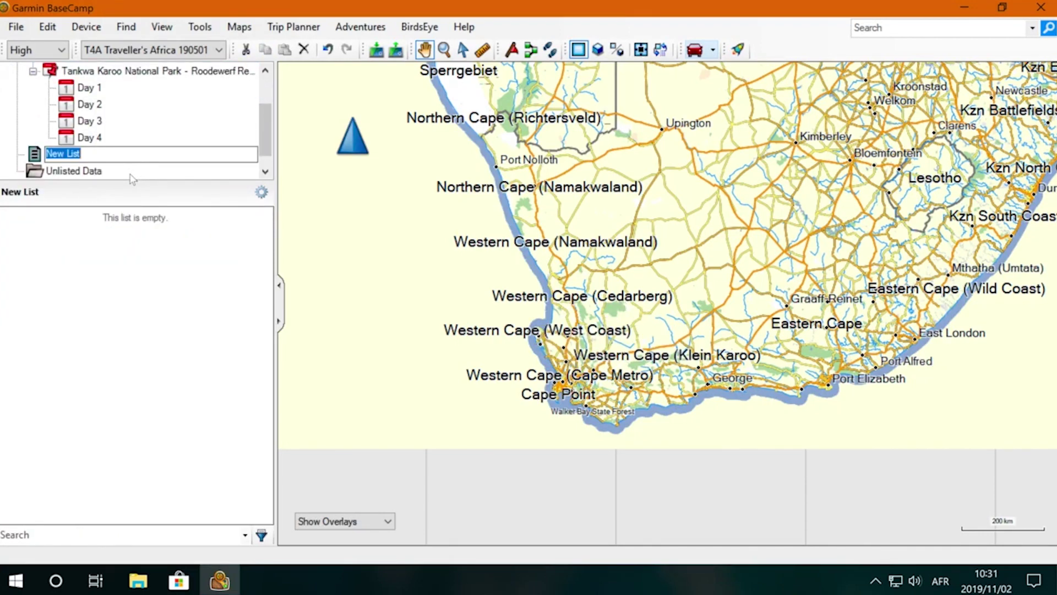
{"action": "type", "text": "Tankwa Karoo Trip"}
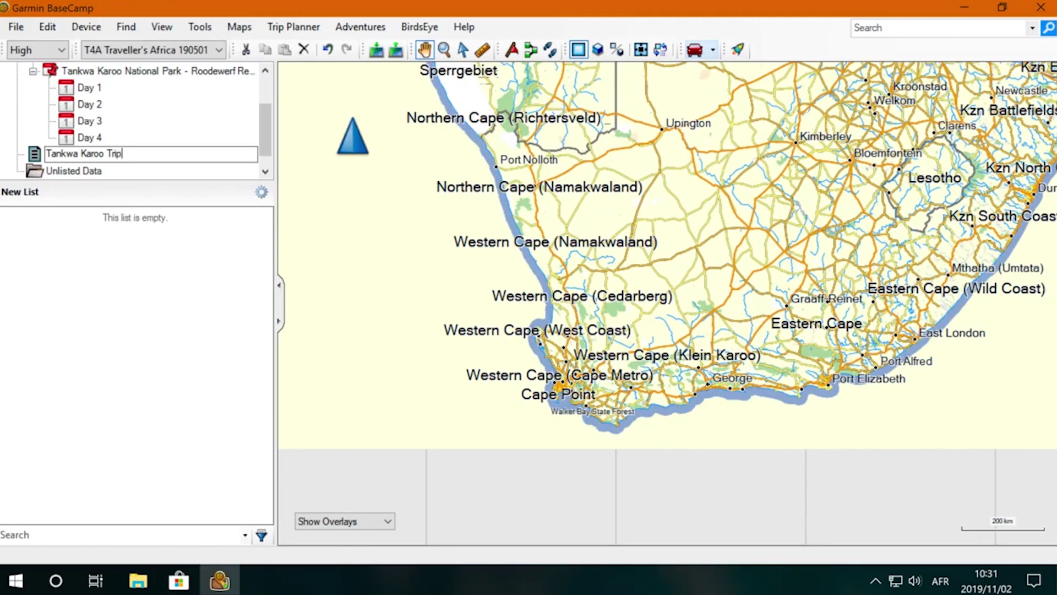
{"action": "key", "text": "Return"}
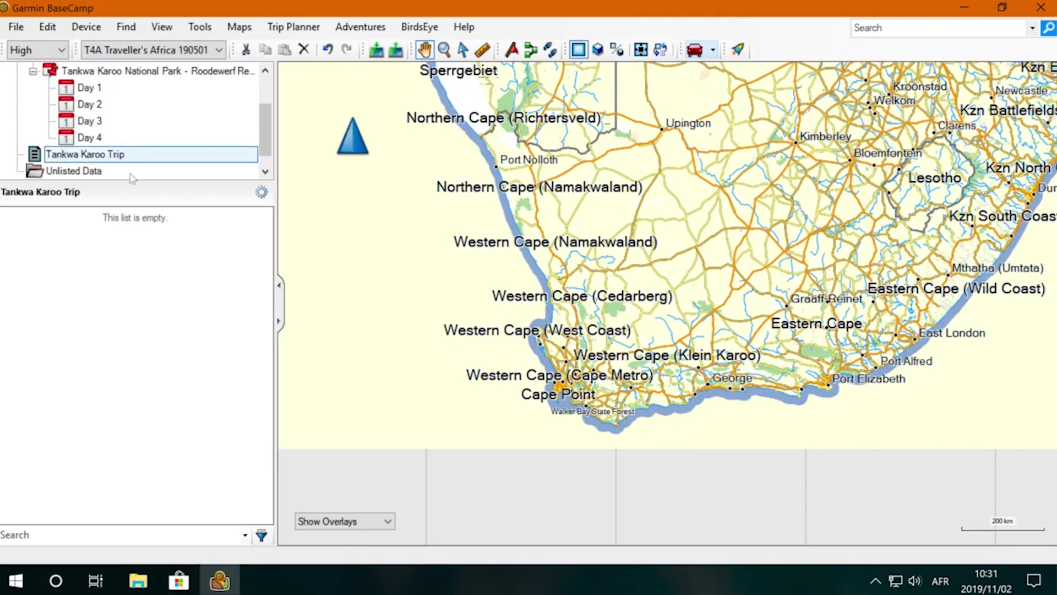
- Add the three Day 1 waypoints, without the route, to the Tankwa Karoo Trip list and open that list
{"action": "left_click", "coordinate": [105, 88]}
{"action": "left_click", "coordinate": [87, 218]}
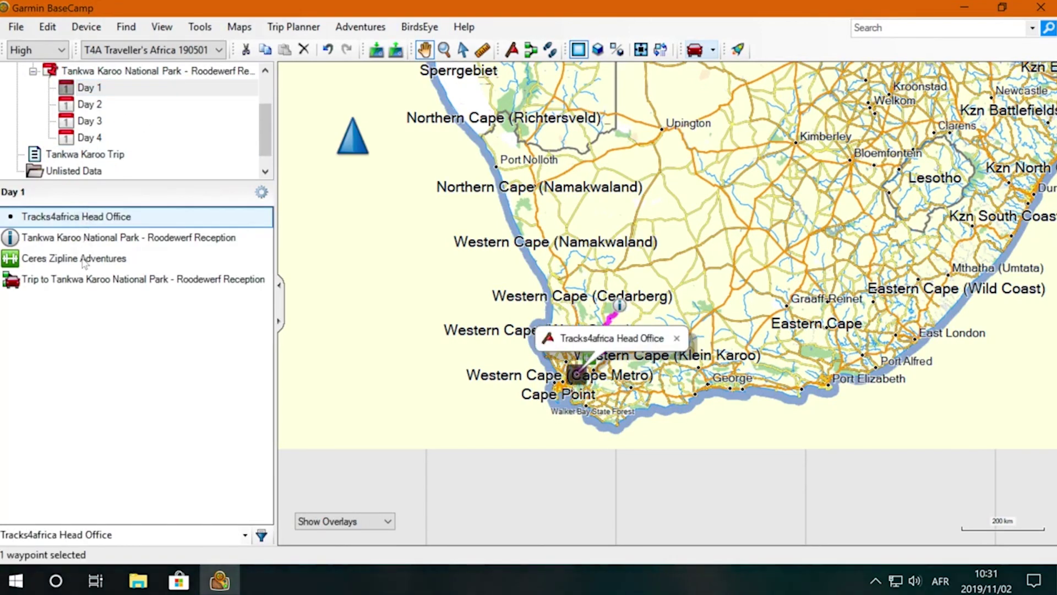
{"action": "left_click", "coordinate": [83, 262], "text": "shift"}
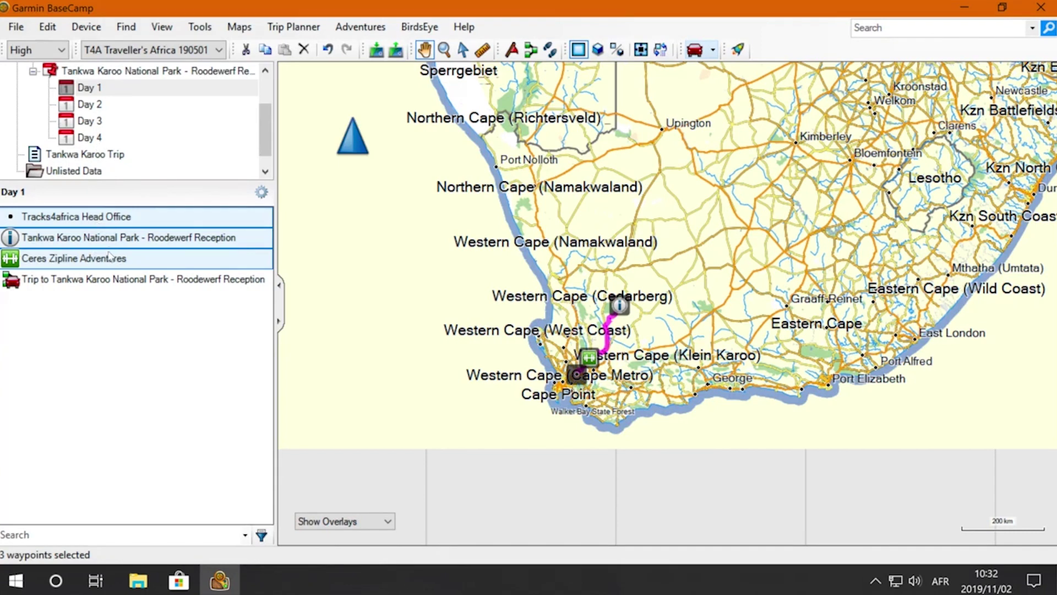
{"action": "left_click_drag", "start_coordinate": [100, 243], "coordinate": [108, 160]}
{"action": "left_click", "coordinate": [108, 156]}
- Rename the Tracks4africa Head Office waypoint in the list as "01 Tracks4africa Head Office"
{"action": "left_click", "coordinate": [90, 222]}
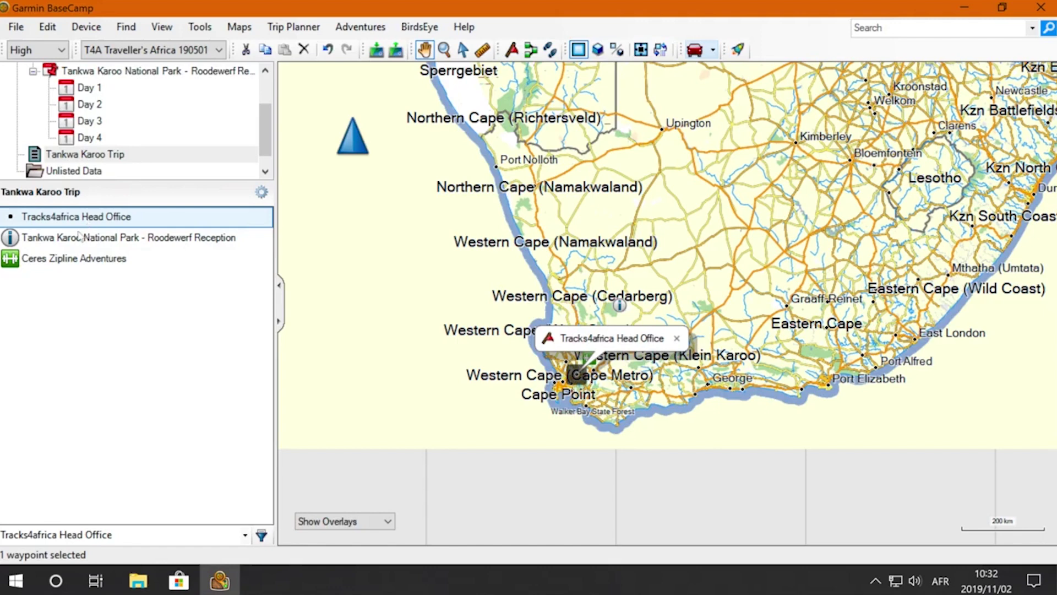
{"action": "left_click", "coordinate": [79, 237]}
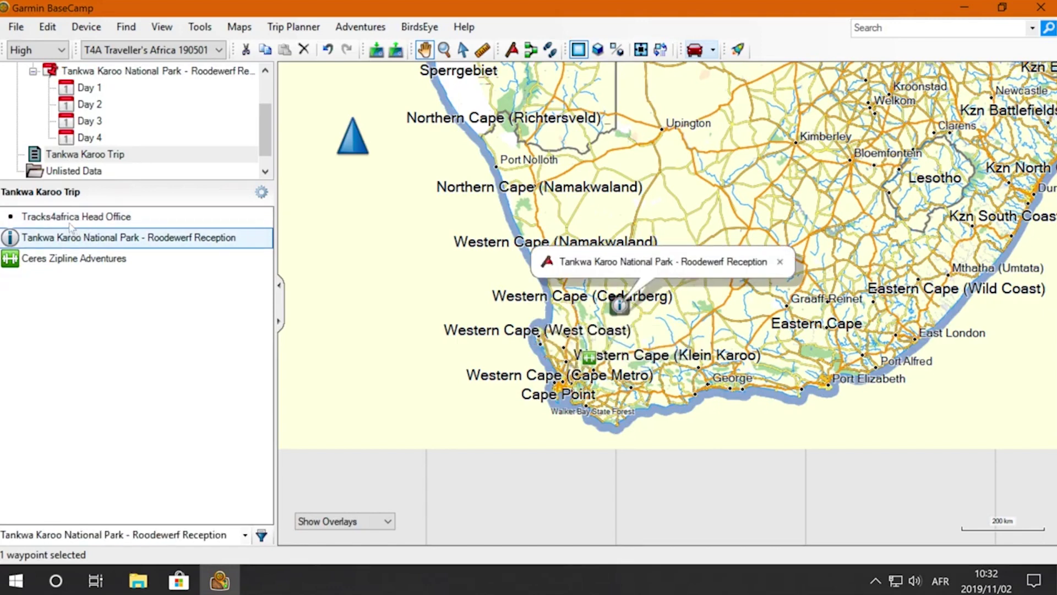
{"action": "left_click", "coordinate": [69, 219]}
{"action": "right_click", "coordinate": [67, 217]}
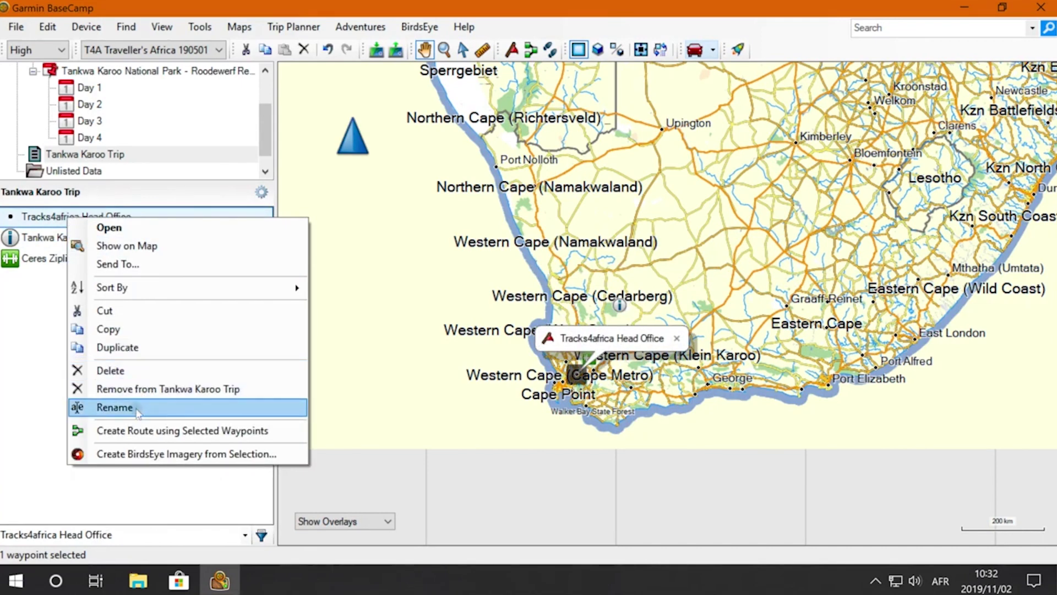
{"action": "left_click", "coordinate": [115, 407]}
{"action": "left_click", "coordinate": [24, 218]}
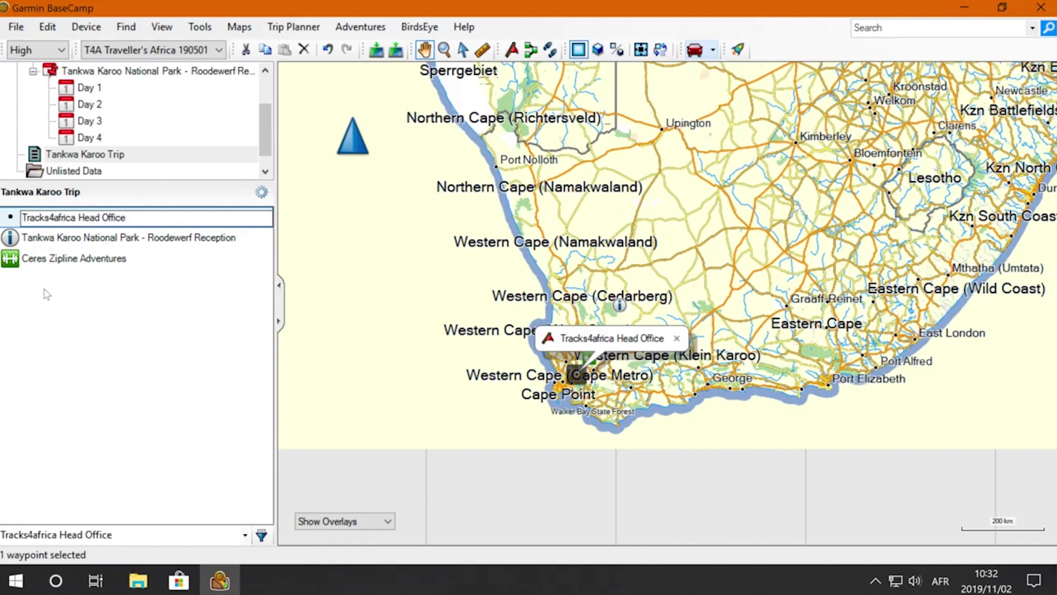
{"action": "type", "text": "01"}
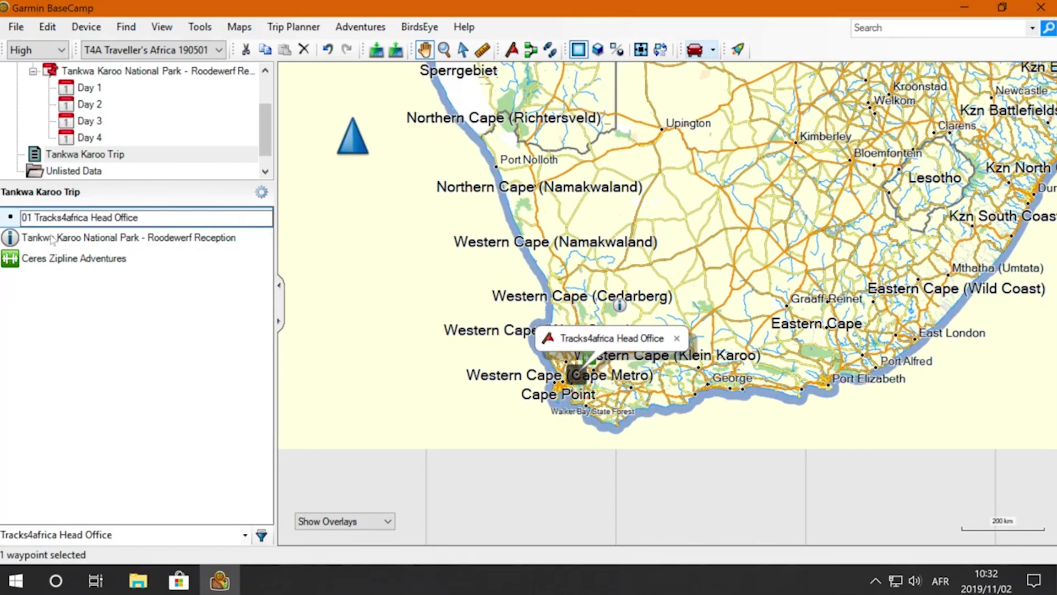
- Rename the Ceres Zipline Adventures waypoint as "02 Ceres Zipline Adventures"
{"action": "left_click", "coordinate": [49, 259]}
{"action": "right_click", "coordinate": [48, 260]}
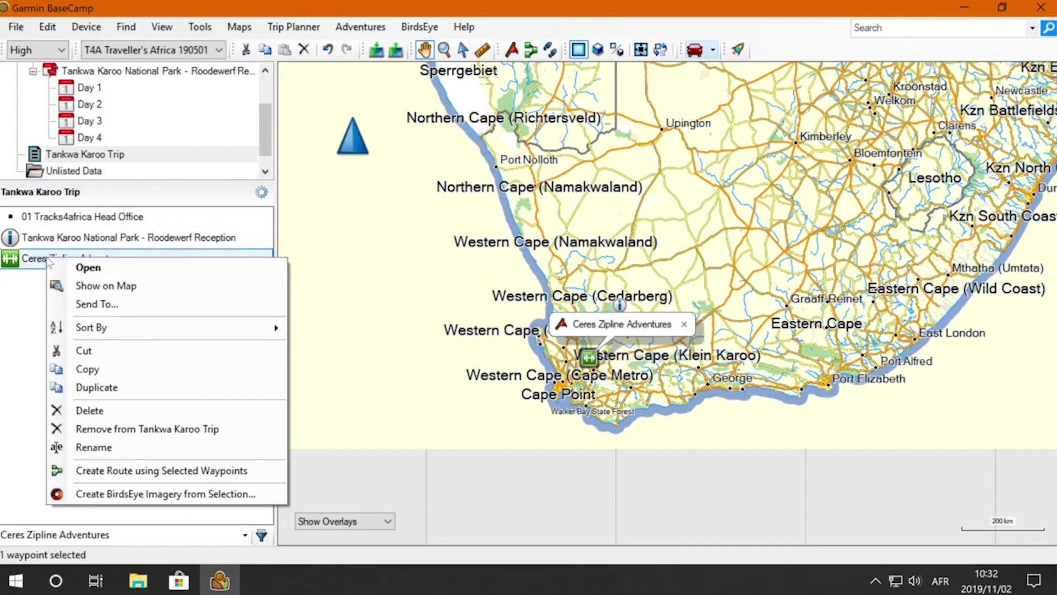
{"action": "left_click", "coordinate": [138, 447]}
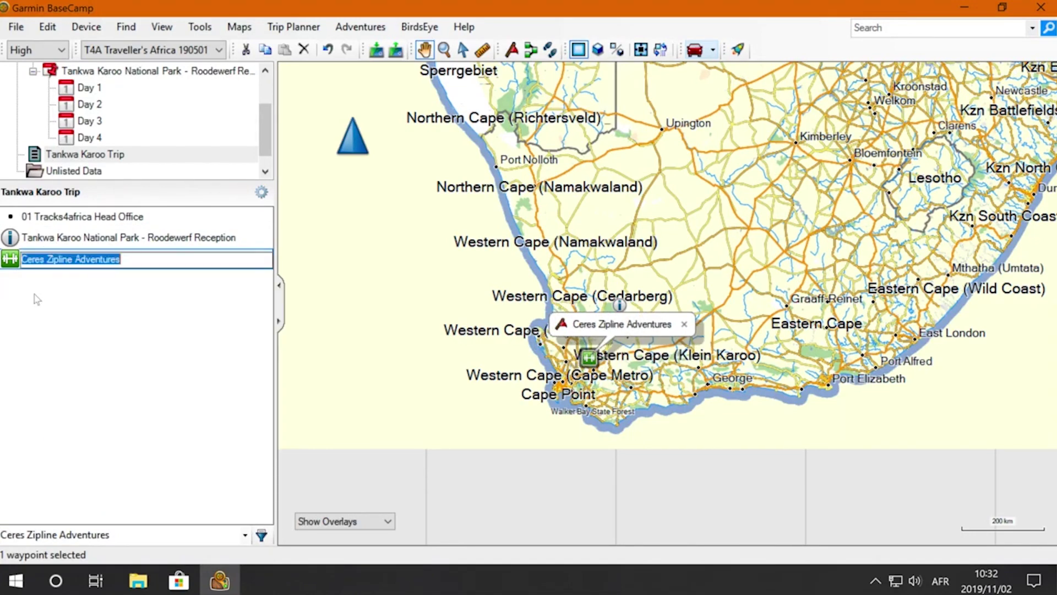
{"action": "left_click", "coordinate": [20, 260]}
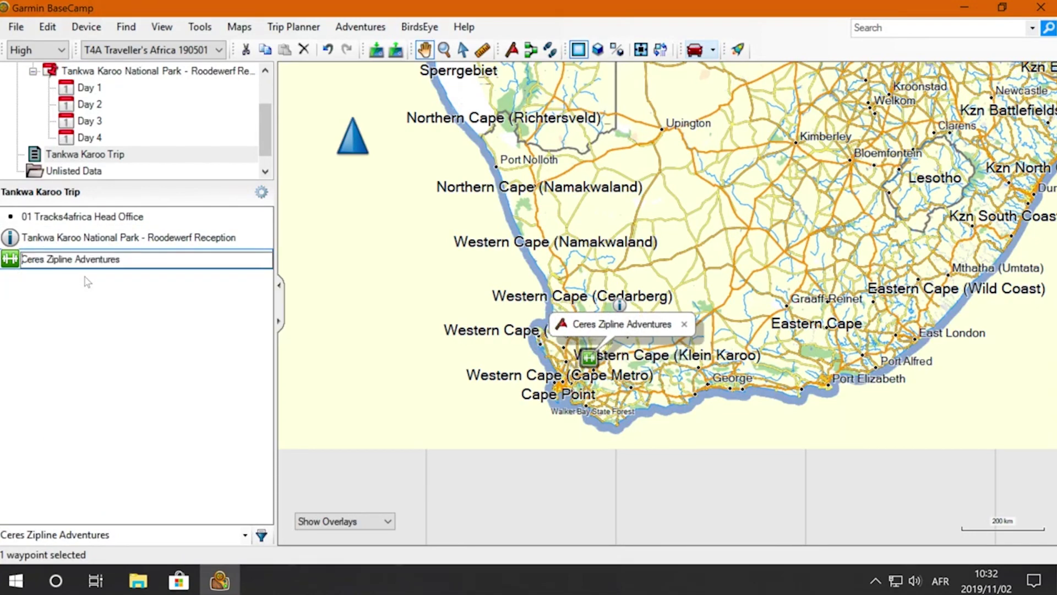
{"action": "type", "text": "02"}
{"action": "key", "text": "Return"}
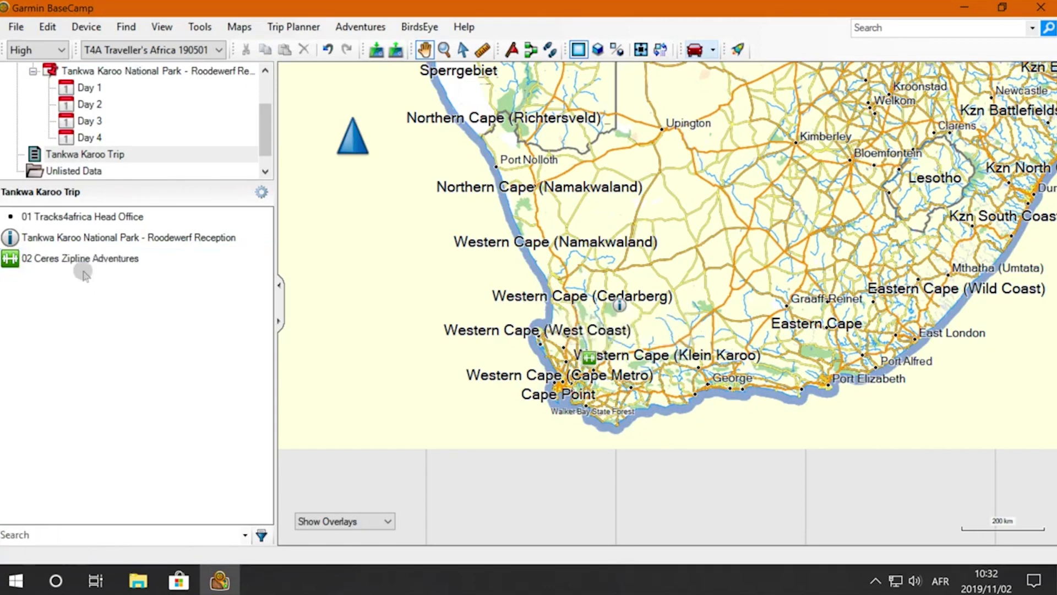
- Rename the national park waypoint as "03 Tankwa Karoo National Park - Roodewerf Reception"
{"action": "left_click", "coordinate": [62, 238]}
{"action": "right_click", "coordinate": [62, 238]}
{"action": "left_click", "coordinate": [116, 428]}
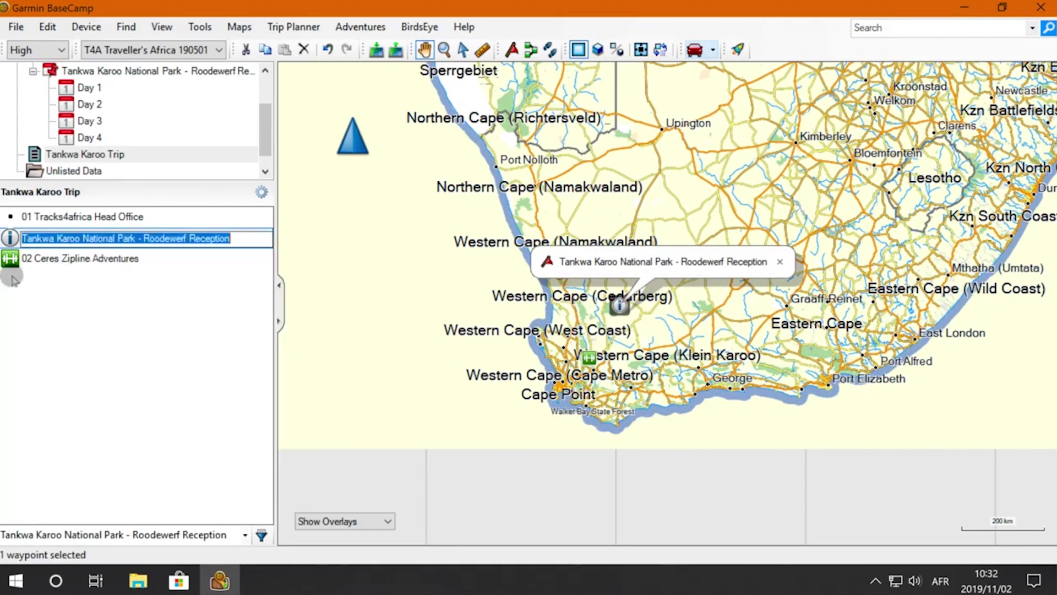
{"action": "key", "text": "Home"}
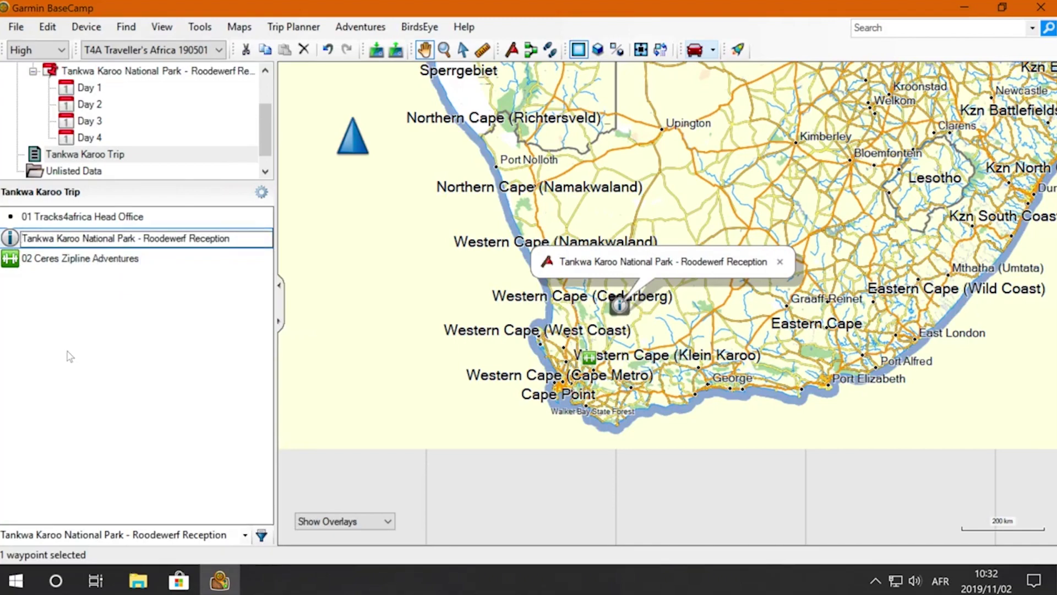
{"action": "type", "text": "03"}
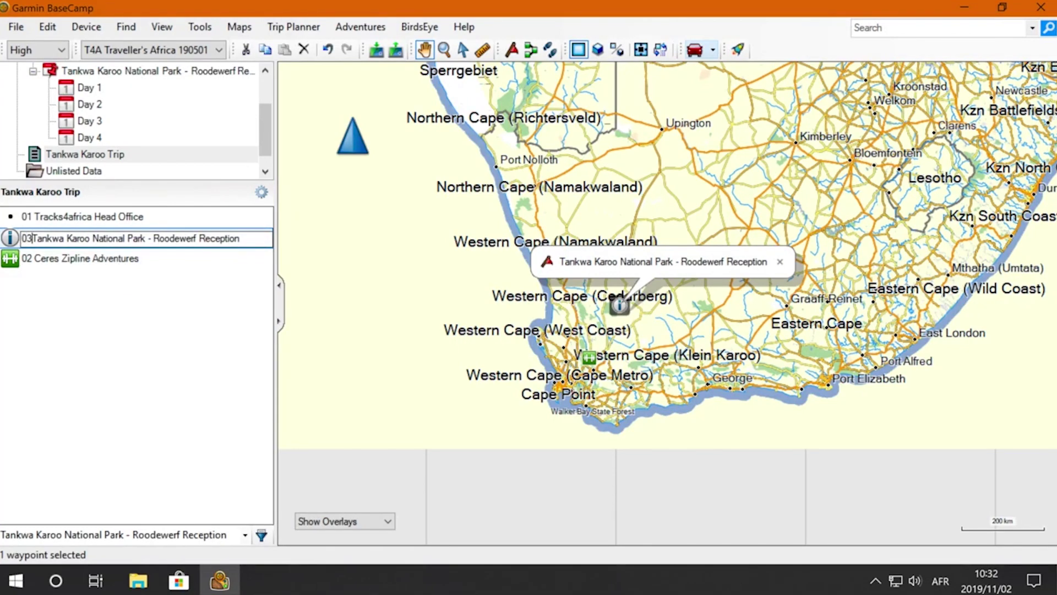
{"action": "key", "text": "Return"}
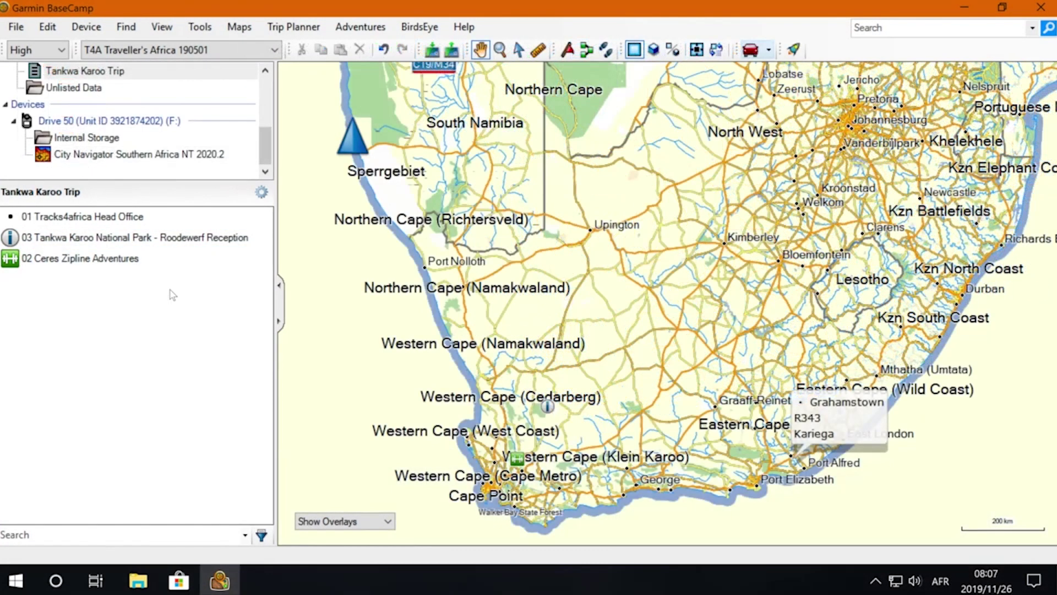
- Transfer all three numbered waypoints from the Tankwa Karoo Trip list to the internal storage of the connected Garmin device
{"action": "left_click_drag", "start_coordinate": [170, 293], "coordinate": [94, 190]}
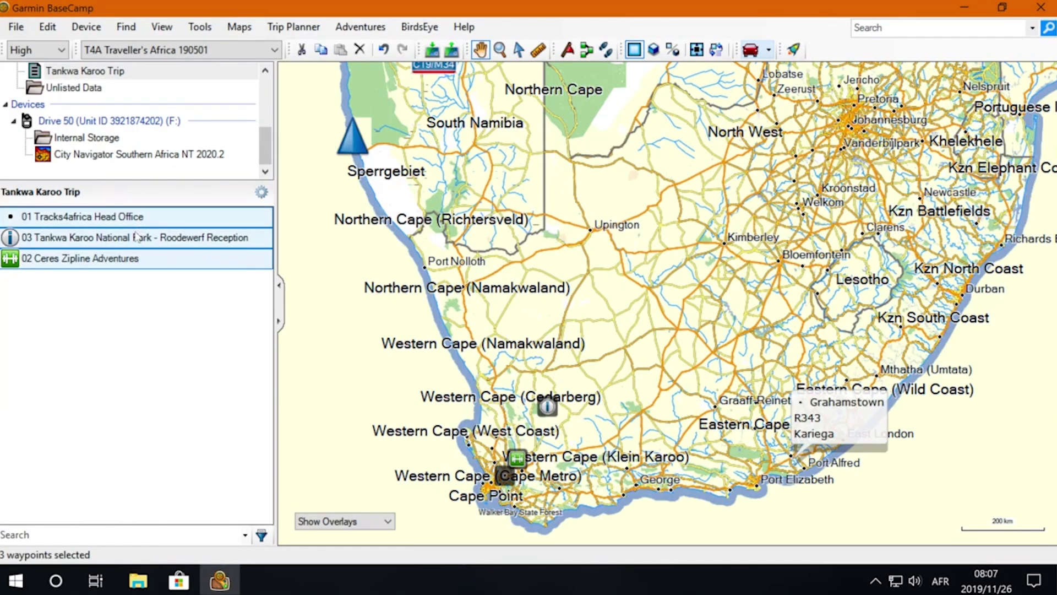
{"action": "left_click_drag", "start_coordinate": [125, 238], "coordinate": [106, 145]}
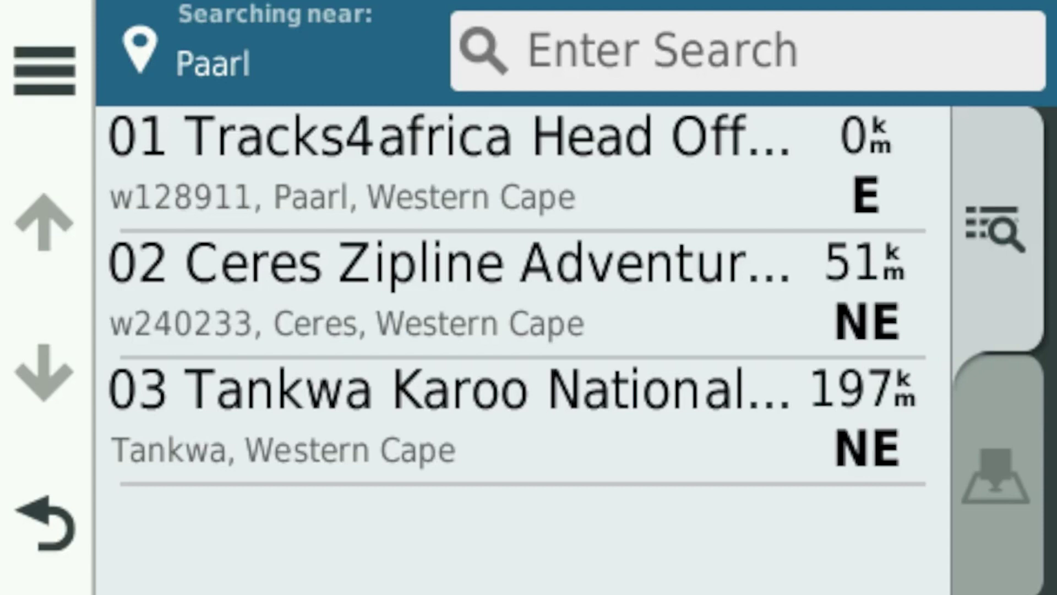
- On the Garmin GPS device, start navigating to the saved waypoint 03 Tankwa Karoo National Park
{"action": "left_click", "coordinate": [441, 416]}
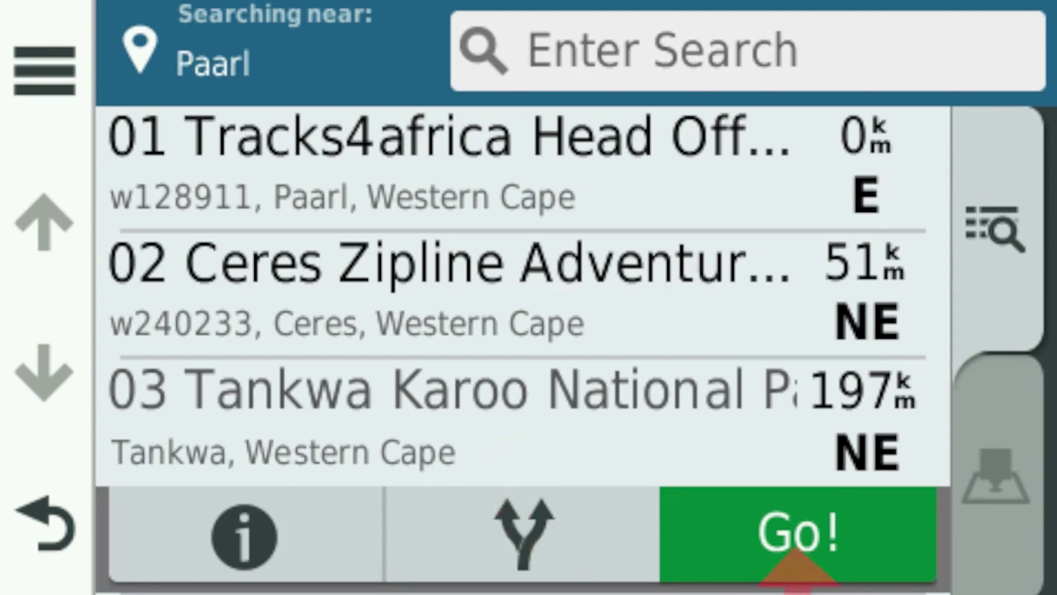
{"action": "left_click", "coordinate": [799, 531]}
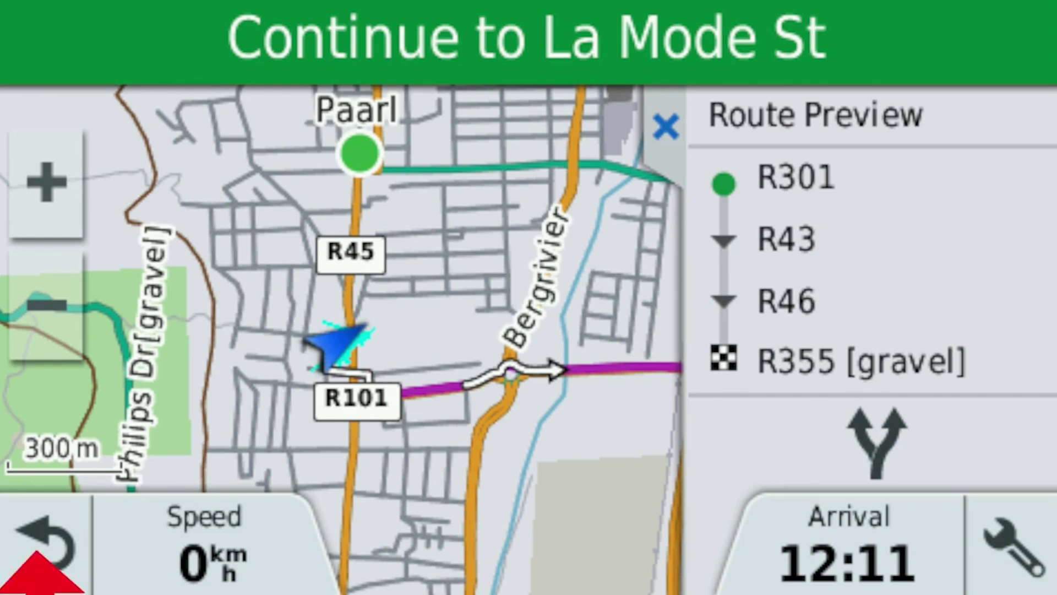
- Return to the saved waypoints through the destination search and open the routing options for 02 Ceres Zipline Adventures
{"action": "left_click", "coordinate": [22, 578]}
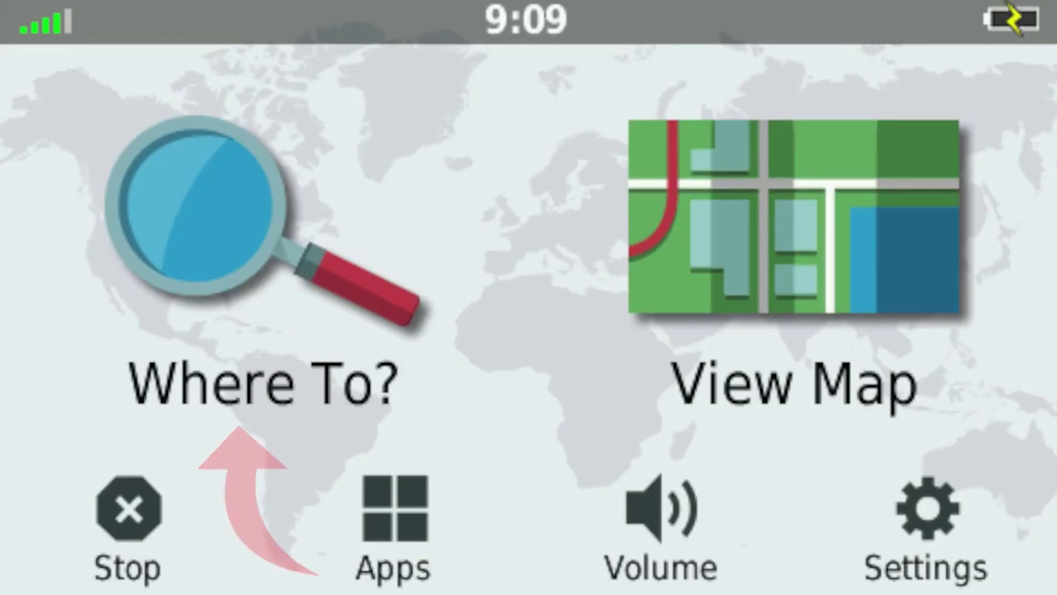
{"action": "left_click", "coordinate": [215, 421]}
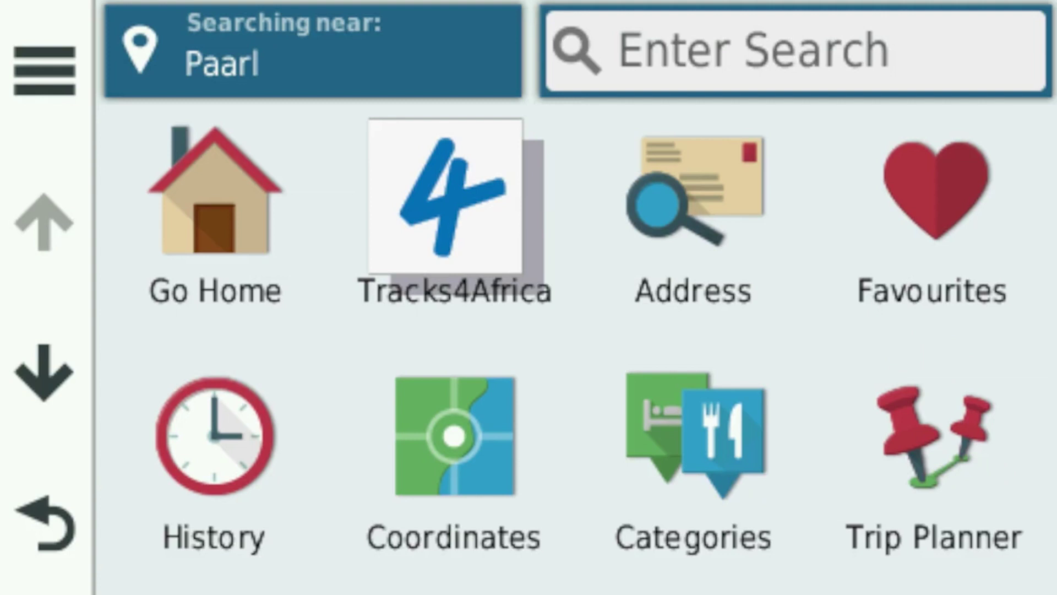
{"action": "left_click", "coordinate": [446, 198]}
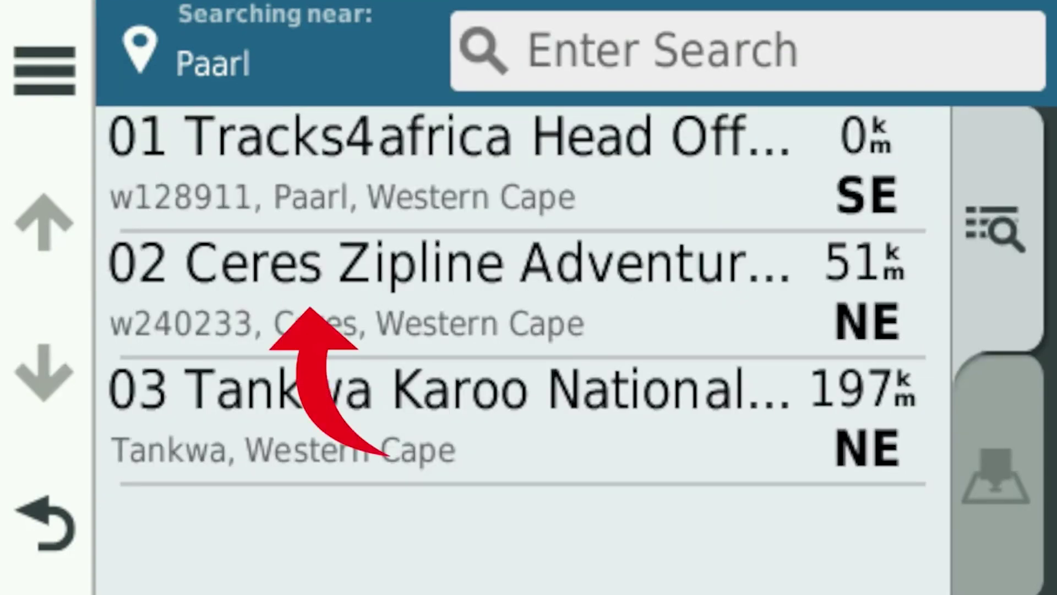
{"action": "left_click", "coordinate": [440, 286]}
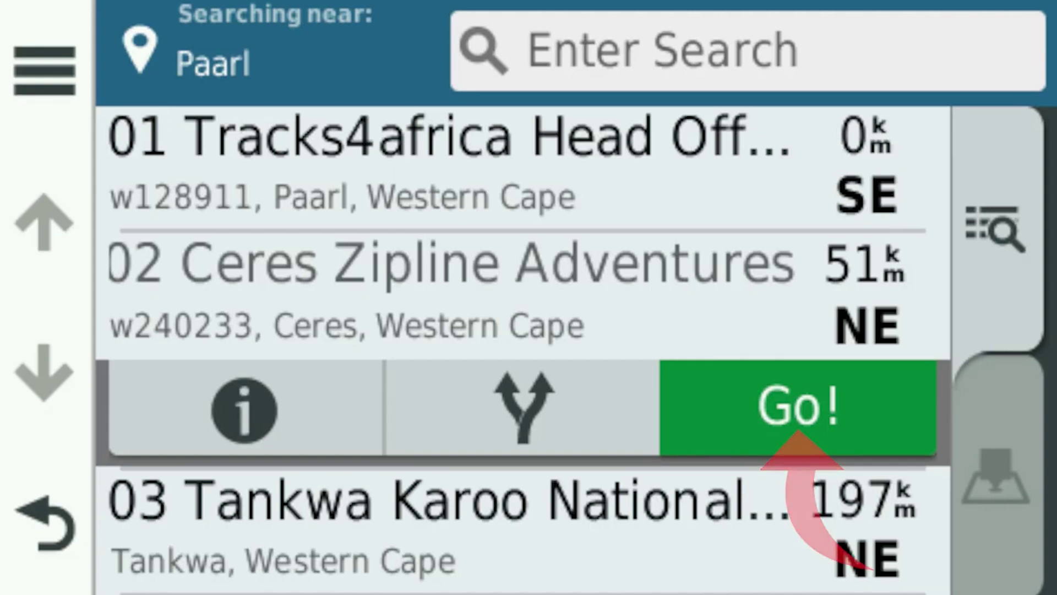
{"action": "left_click", "coordinate": [523, 408]}
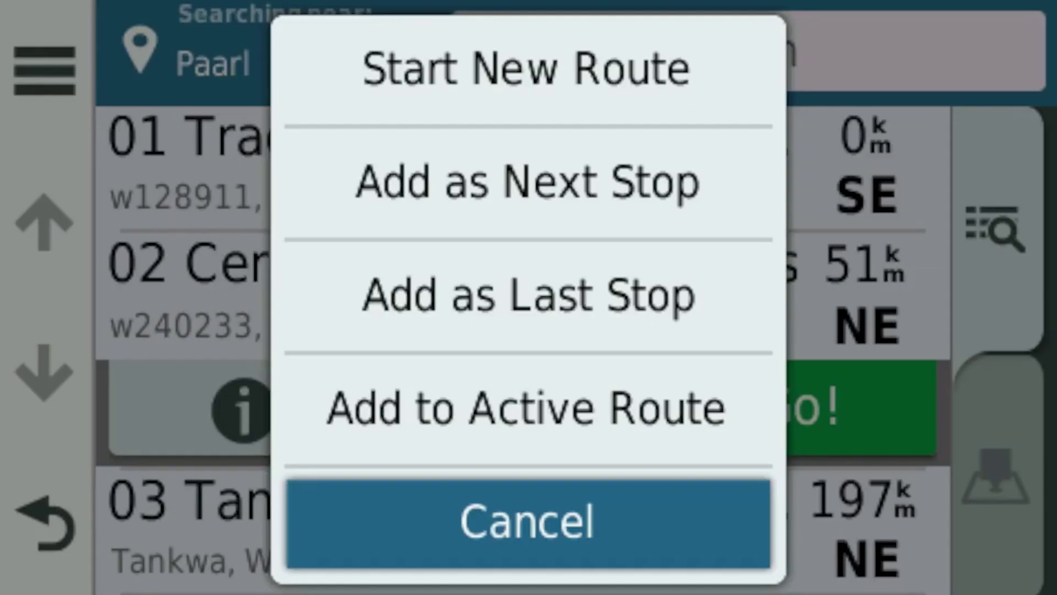